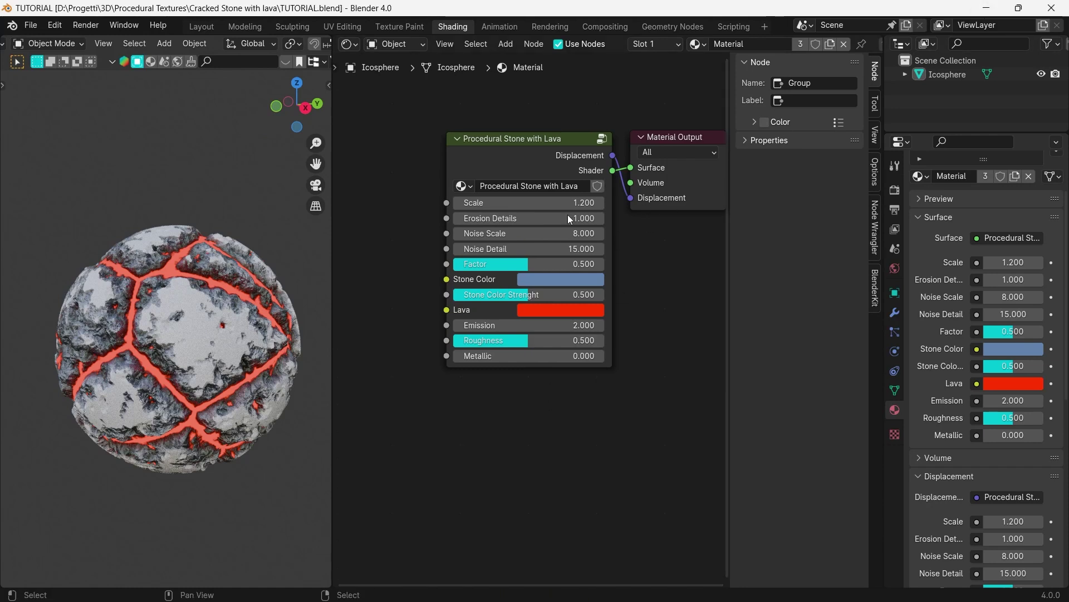
- Move the Procedural Stone with Lava group, then set its Scale to -0.5 and Erosion Details to 0
{"action": "left_click_drag", "start_coordinate": [511, 160], "coordinate": [474, 263]}
{"action": "left_click_drag", "start_coordinate": [461, 305], "coordinate": [567, 305]}
{"action": "key", "text": "ctrl+z"}
{"action": "mouse_move", "coordinate": [471, 328]}
{"action": "left_mouse_down"}
{"action": "mouse_move", "coordinate": [535, 327]}
{"action": "mouse_move", "coordinate": [468, 328]}
{"action": "left_mouse_up"}
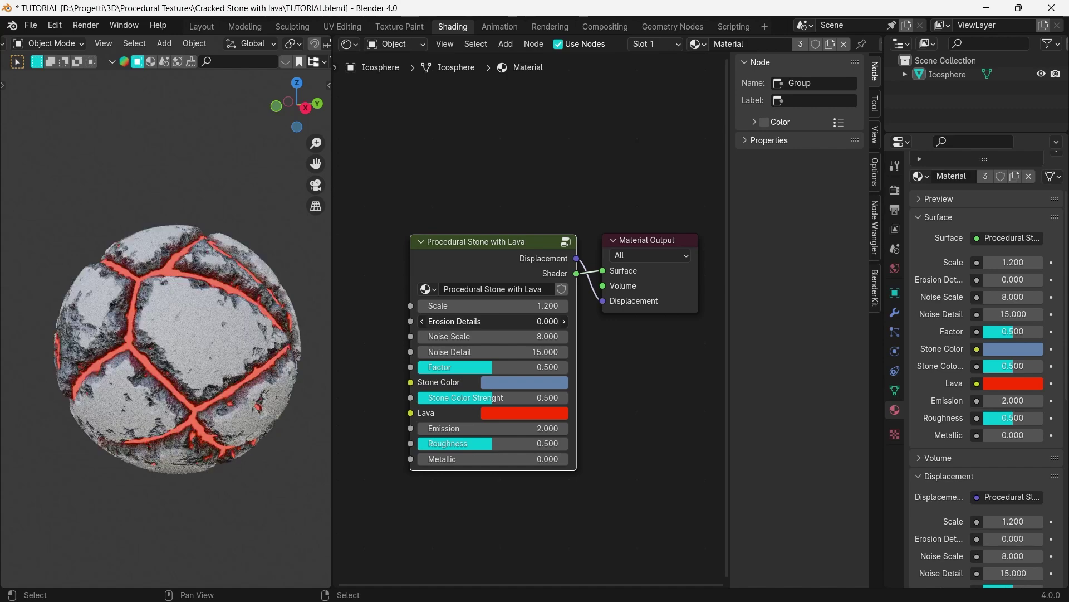
{"action": "key", "text": "ctrl+z"}
{"action": "mouse_move", "coordinate": [485, 305]}
{"action": "left_mouse_down"}
{"action": "mouse_move", "coordinate": [451, 306]}
{"action": "mouse_move", "coordinate": [560, 322]}
{"action": "mouse_move", "coordinate": [479, 321]}
{"action": "left_mouse_up"}
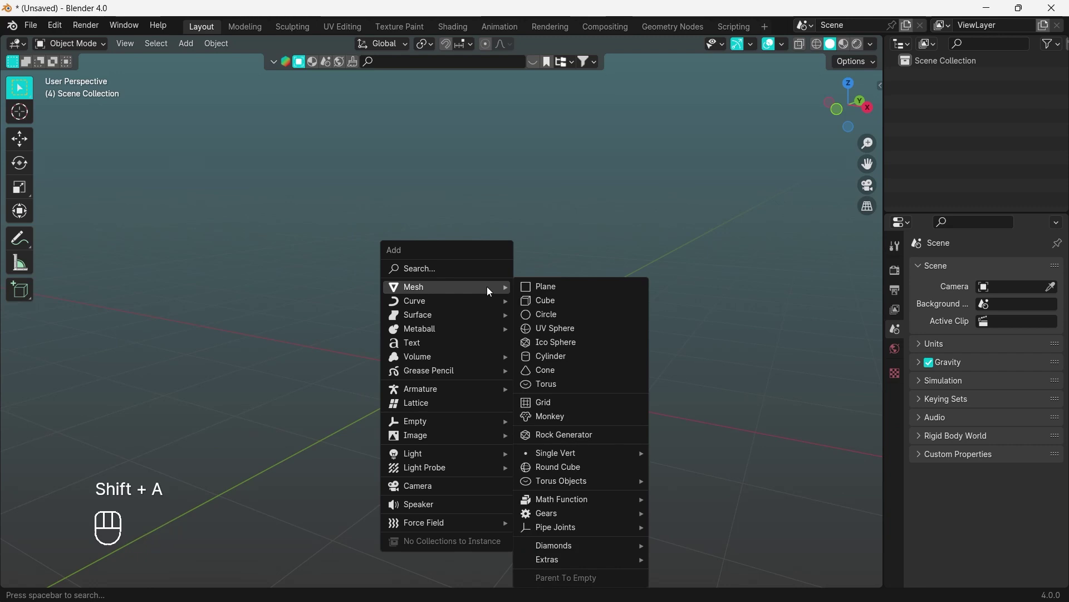
- Add an ico sphere with raised subdivisions and frame it higher in the viewport
{"action": "left_click", "coordinate": [560, 346]}
{"action": "left_click_drag", "start_coordinate": [177, 440], "coordinate": [200, 441]}
{"action": "left_click", "coordinate": [615, 414]}
{"action": "mouse_move", "coordinate": [615, 417]}
{"action": "middle_mouse_down", "text": "shift"}
{"action": "mouse_move", "coordinate": [604, 312]}
{"action": "mouse_move", "coordinate": [615, 298]}
{"action": "middle_mouse_up", "text": "shift"}
- Give the sphere a new material in the Shading workspace and widen the node editor
{"action": "left_click", "coordinate": [452, 26]}
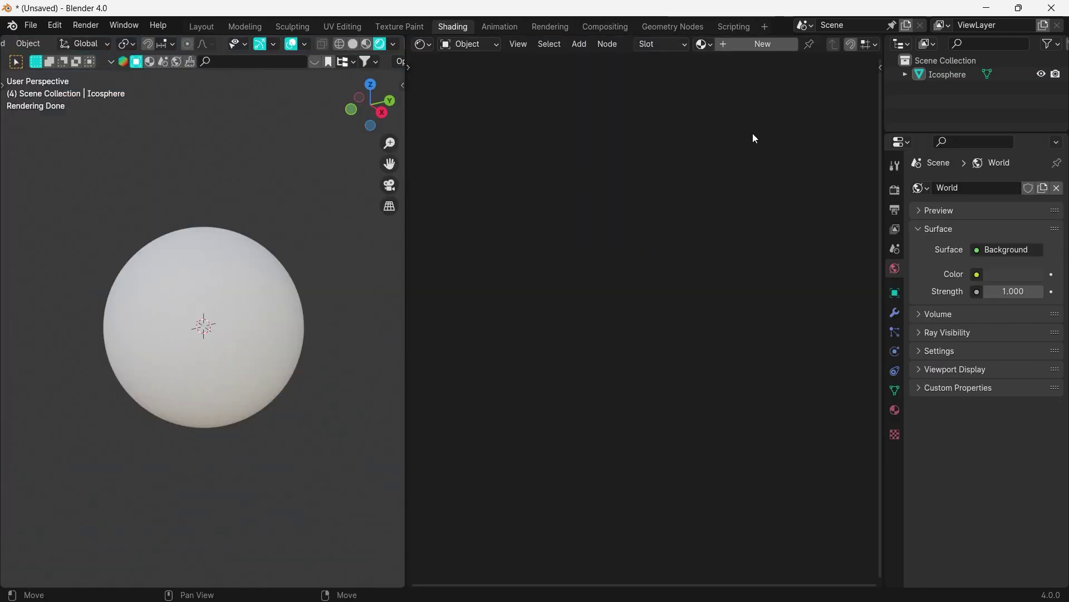
{"action": "left_click", "coordinate": [757, 45]}
{"action": "left_click_drag", "start_coordinate": [404, 260], "coordinate": [317, 270]}
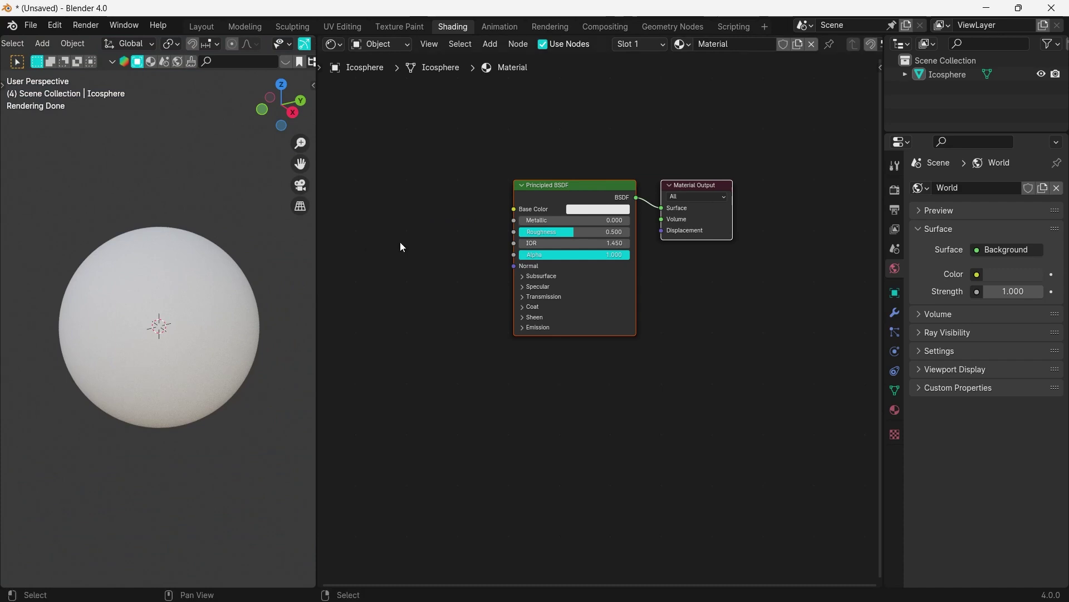
{"action": "left_click_drag", "start_coordinate": [554, 211], "coordinate": [666, 241]}
{"action": "left_click", "coordinate": [534, 216]}
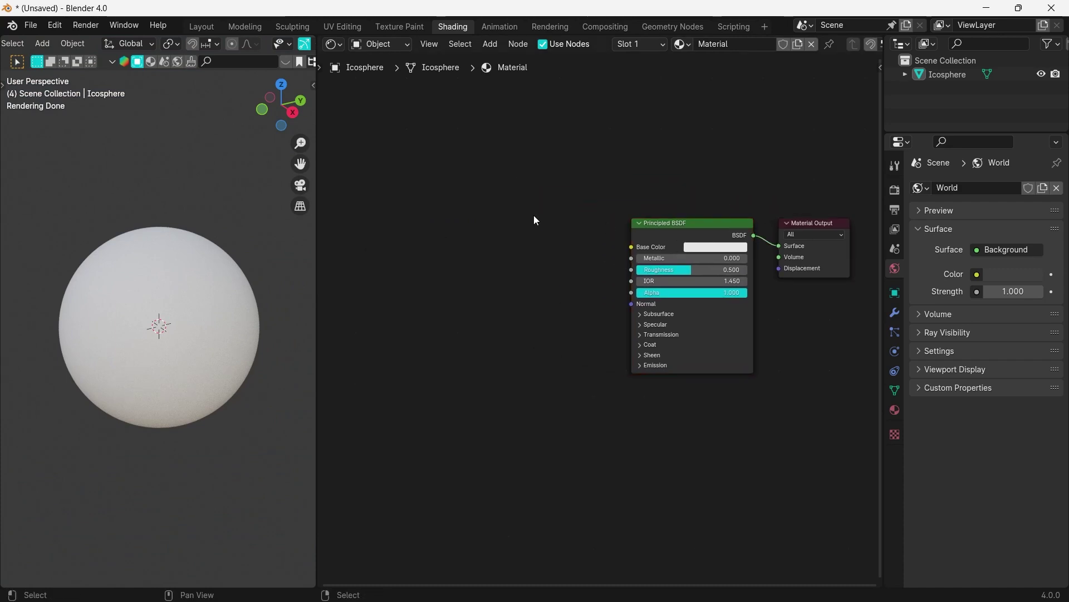
- Add a Voronoi Texture node to the shader tree
{"action": "key", "text": "F3"}
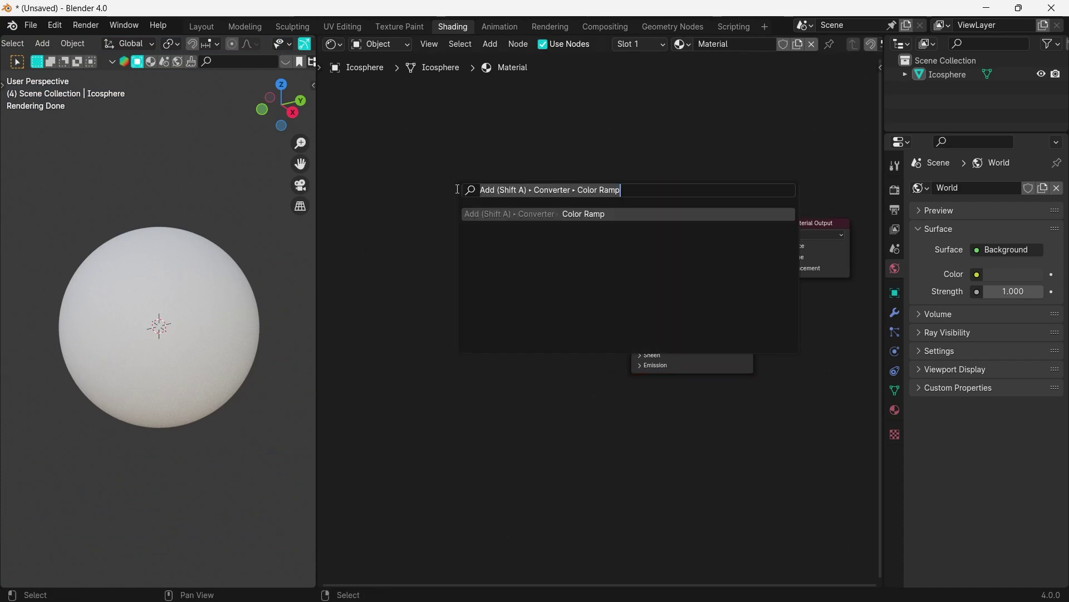
{"action": "type", "text": "voro"}
{"action": "key", "text": "Return"}
{"action": "left_click", "coordinate": [504, 207]}
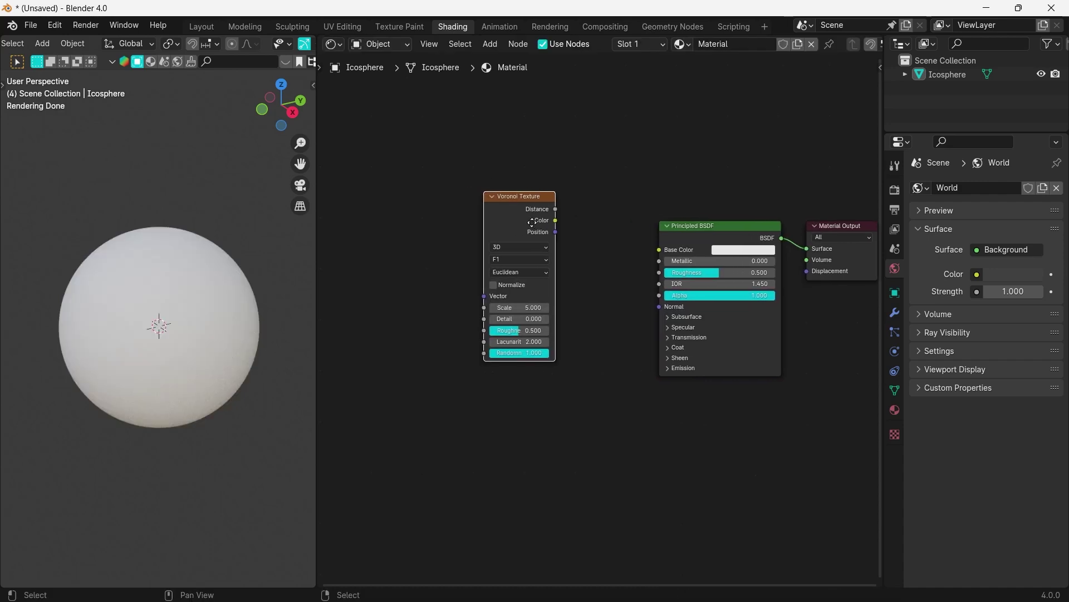
- Add Texture Coordinate and Mapping nodes to the Voronoi and line them up
{"action": "key", "text": "ctrl+t"}
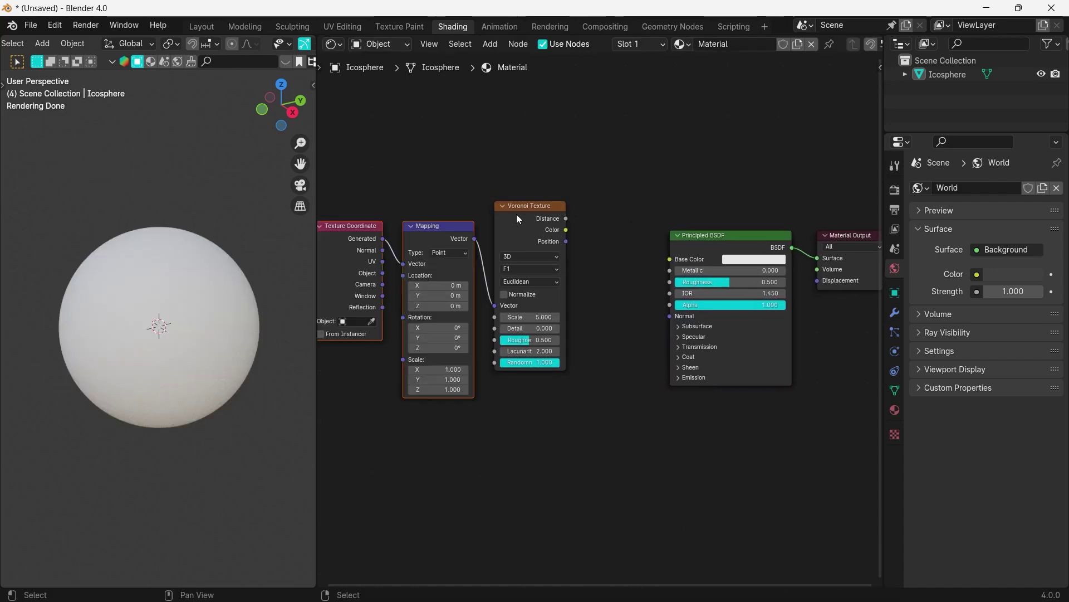
{"action": "middle_click_drag", "start_coordinate": [524, 220], "coordinate": [675, 209]}
{"action": "left_click_drag", "start_coordinate": [416, 174], "coordinate": [693, 382]}
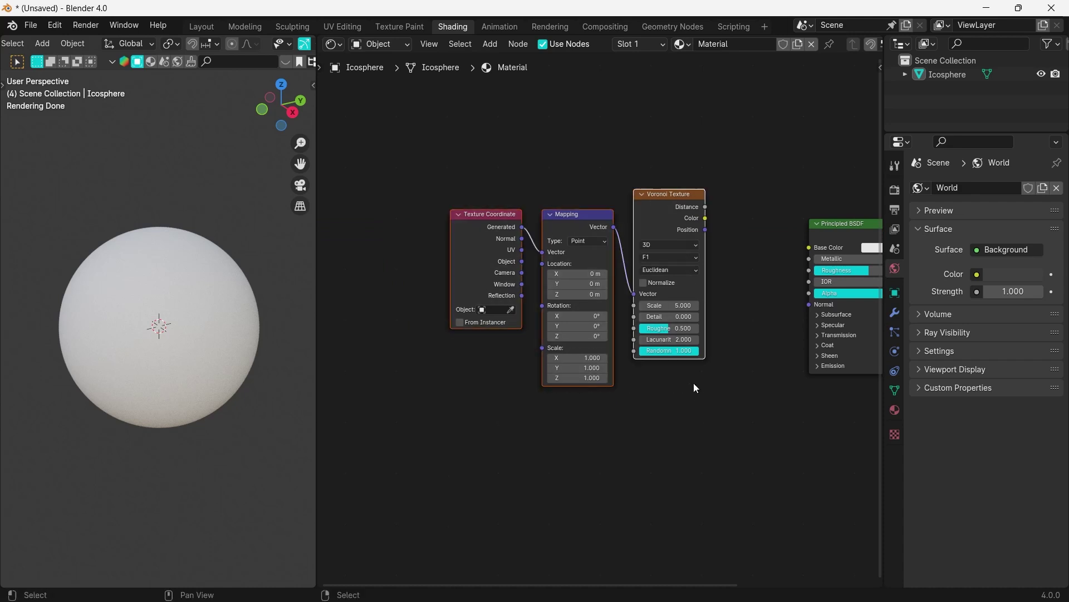
{"action": "left_click_drag", "start_coordinate": [674, 188], "coordinate": [381, 270]}
{"action": "left_click_drag", "start_coordinate": [654, 206], "coordinate": [509, 206]}
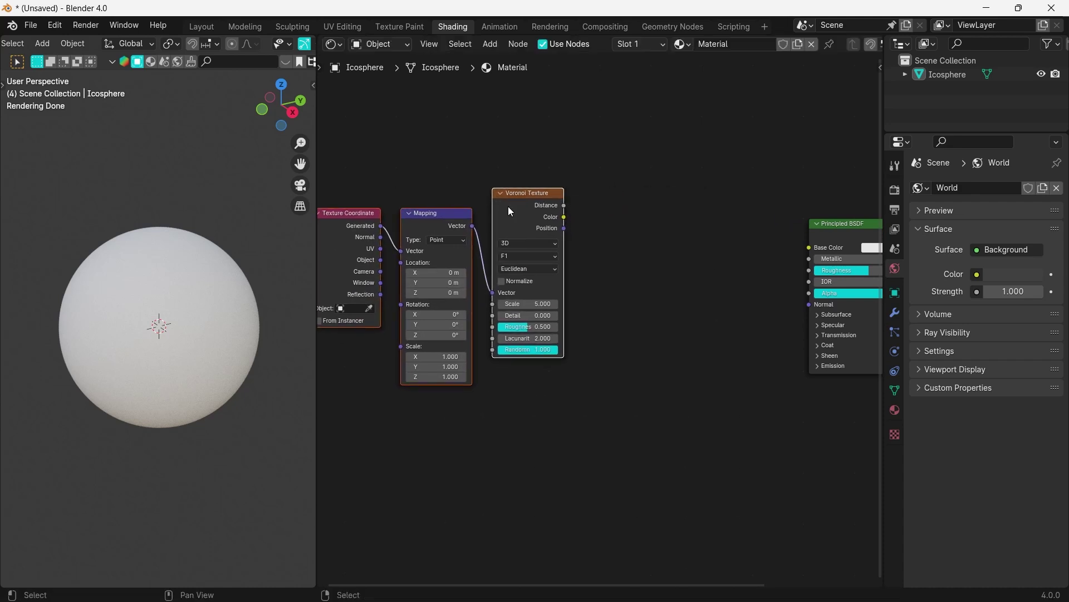
{"action": "left_click", "coordinate": [496, 163]}
{"action": "middle_click_drag", "start_coordinate": [497, 163], "coordinate": [600, 162]}
{"action": "left_click_drag", "start_coordinate": [399, 176], "coordinate": [536, 290]}
{"action": "left_click_drag", "start_coordinate": [540, 215], "coordinate": [532, 195]}
- Feed Object coordinates into Mapping and preview the Voronoi Distance on the sphere
{"action": "left_click_drag", "start_coordinate": [475, 240], "coordinate": [495, 230]}
{"action": "scroll", "coordinate": [717, 312], "scroll_direction": "right", "scroll_amount": 3, "text": "ctrl"}
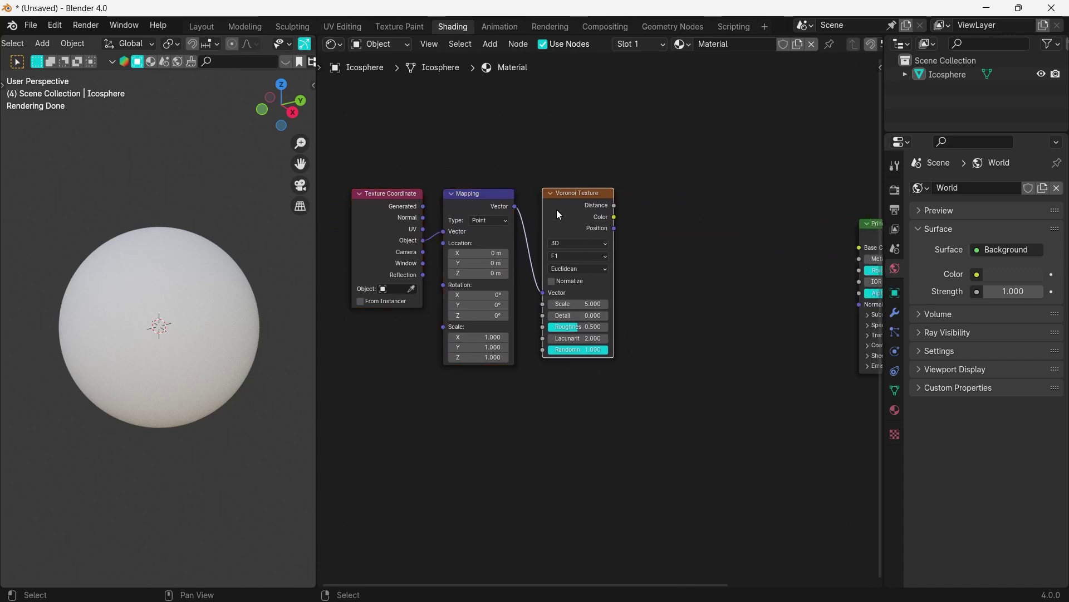
{"action": "left_click", "coordinate": [572, 219], "text": "ctrl+shift"}
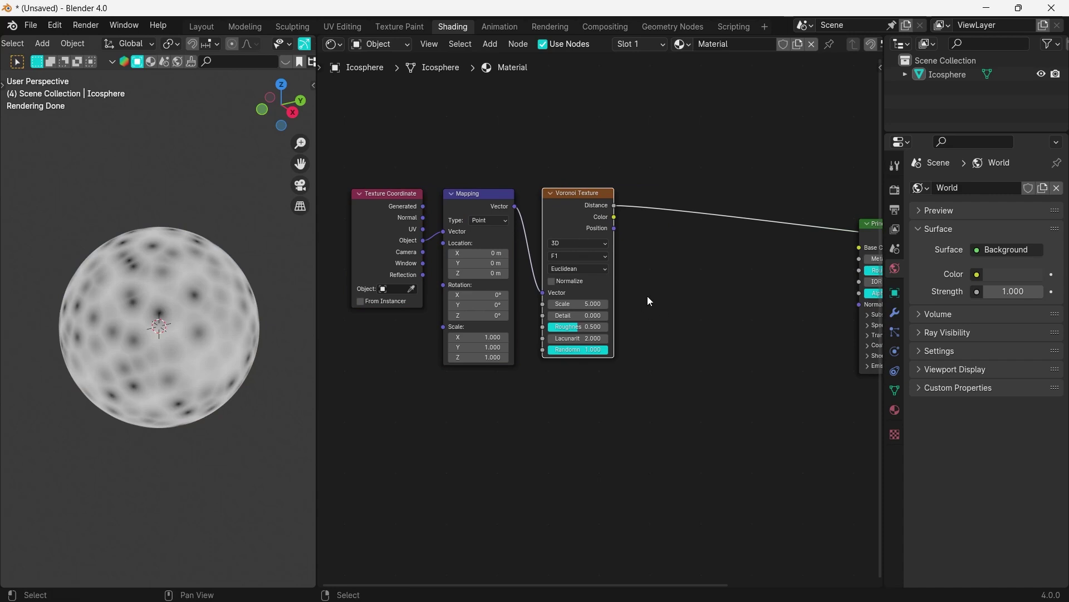
{"action": "scroll", "coordinate": [647, 296], "scroll_direction": "up", "scroll_amount": 1}
{"action": "scroll", "coordinate": [663, 240], "scroll_direction": "up", "scroll_amount": 2}
- Switch the Voronoi to Distance to Edge with Scale 1.5
{"action": "left_click", "coordinate": [567, 226]}
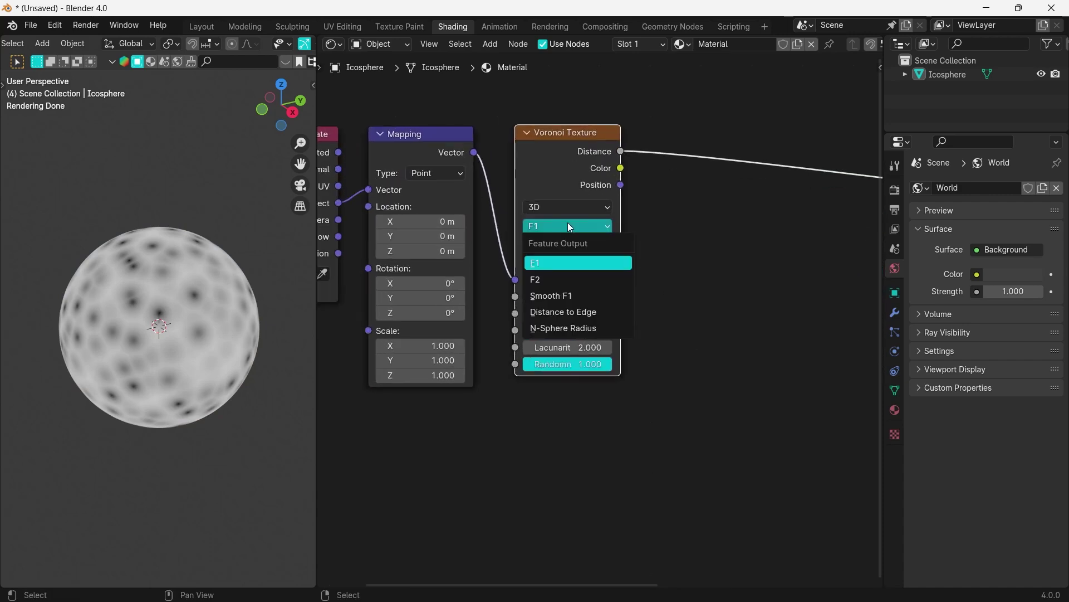
{"action": "left_click", "coordinate": [563, 312]}
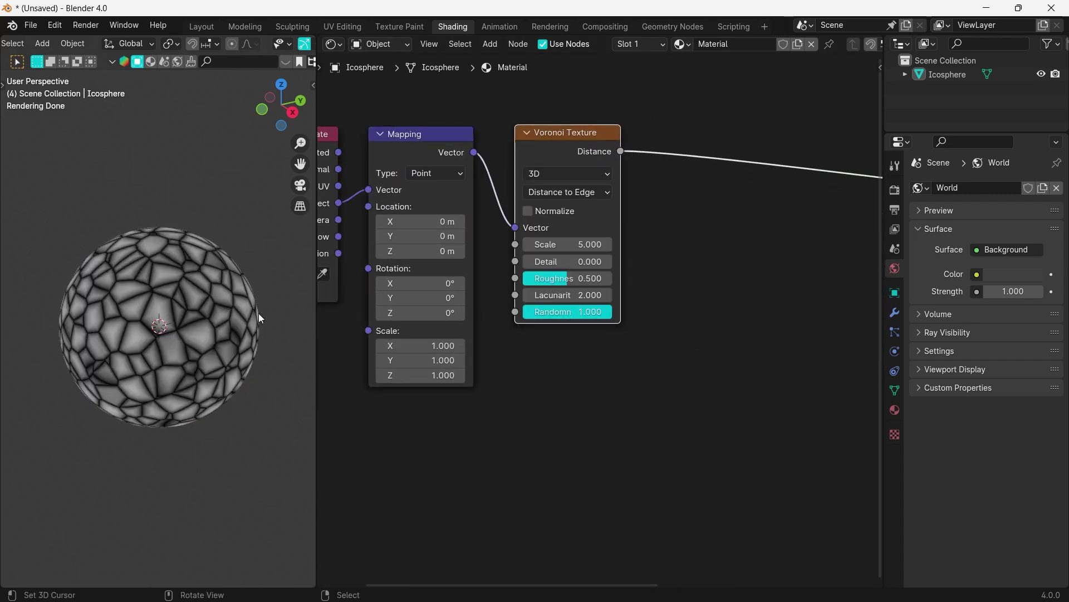
{"action": "left_click", "coordinate": [587, 244]}
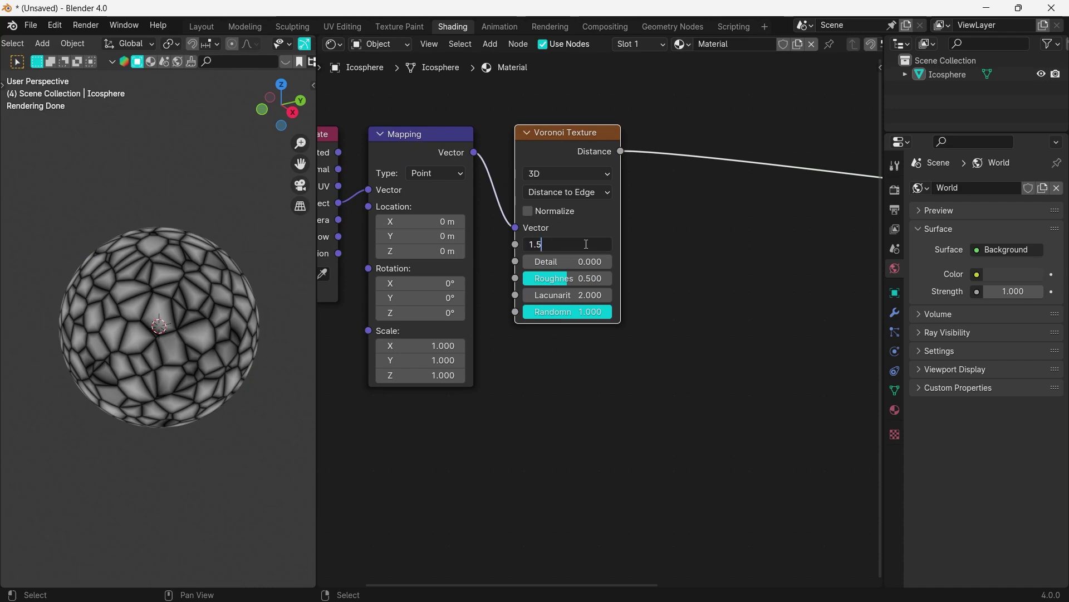
{"action": "key", "text": "Return"}
- Set the Voronoi Detail to 5
{"action": "scroll", "coordinate": [608, 239], "scroll_direction": "up", "scroll_amount": 1}
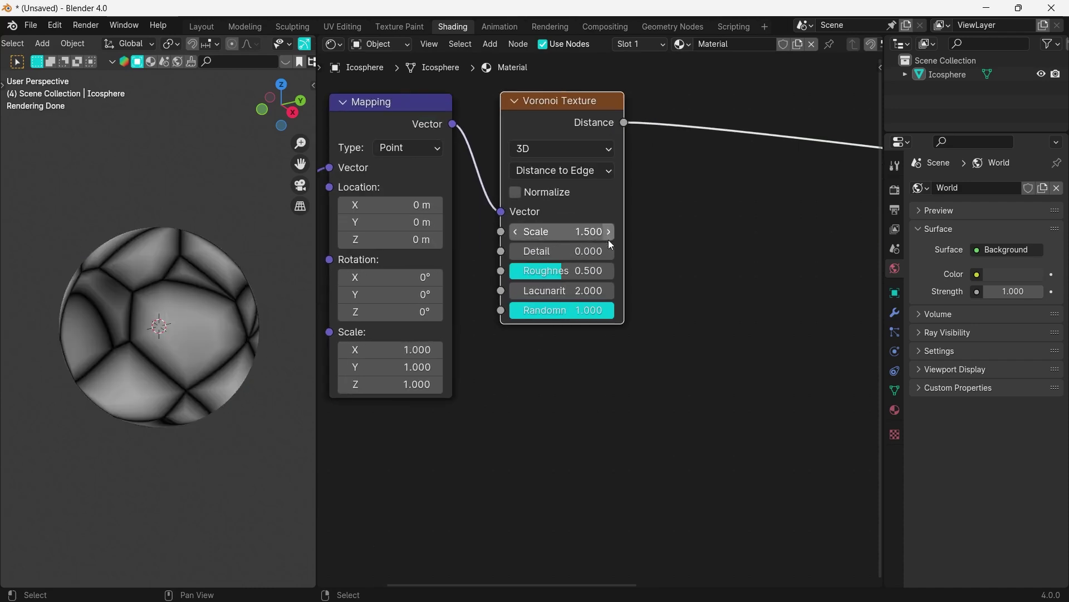
{"action": "left_click_drag", "start_coordinate": [547, 254], "coordinate": [574, 277]}
{"action": "key", "text": "ctrl+z"}
{"action": "scroll", "coordinate": [677, 282], "scroll_direction": "down", "scroll_amount": 2}
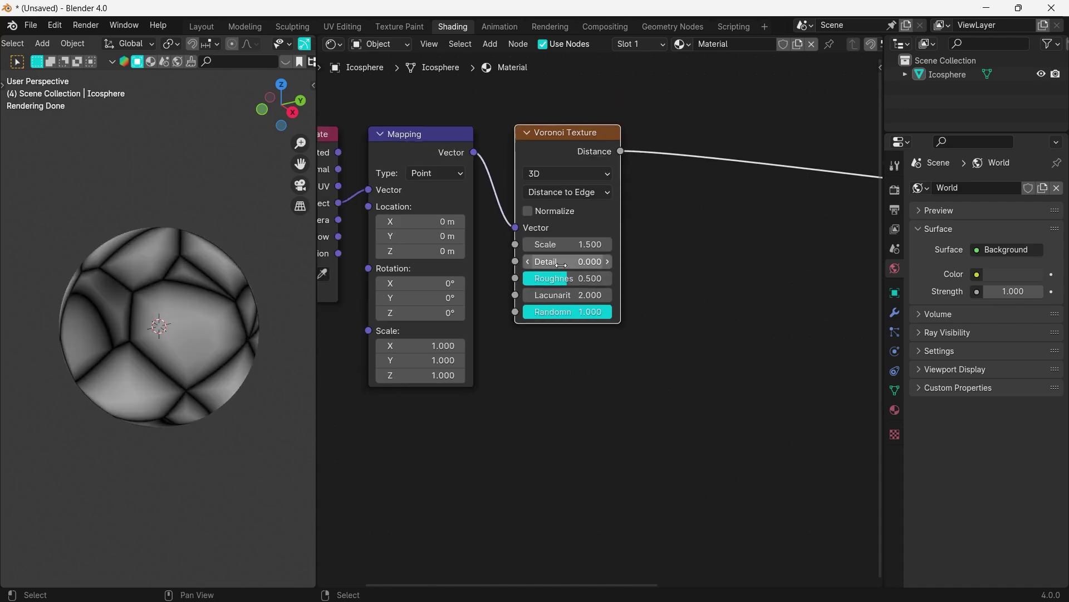
{"action": "left_click", "coordinate": [576, 258]}
{"action": "type", "text": "5"}
{"action": "key", "text": "Return"}
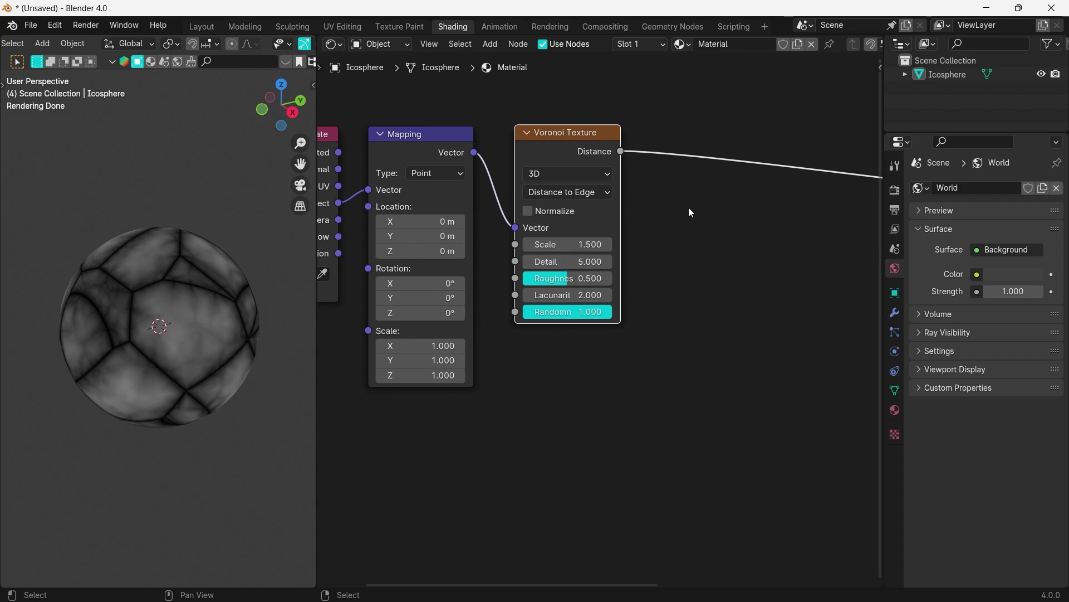
{"action": "middle_click_drag", "start_coordinate": [688, 207], "coordinate": [547, 245]}
{"action": "scroll", "coordinate": [610, 253], "scroll_direction": "down", "scroll_amount": 2}
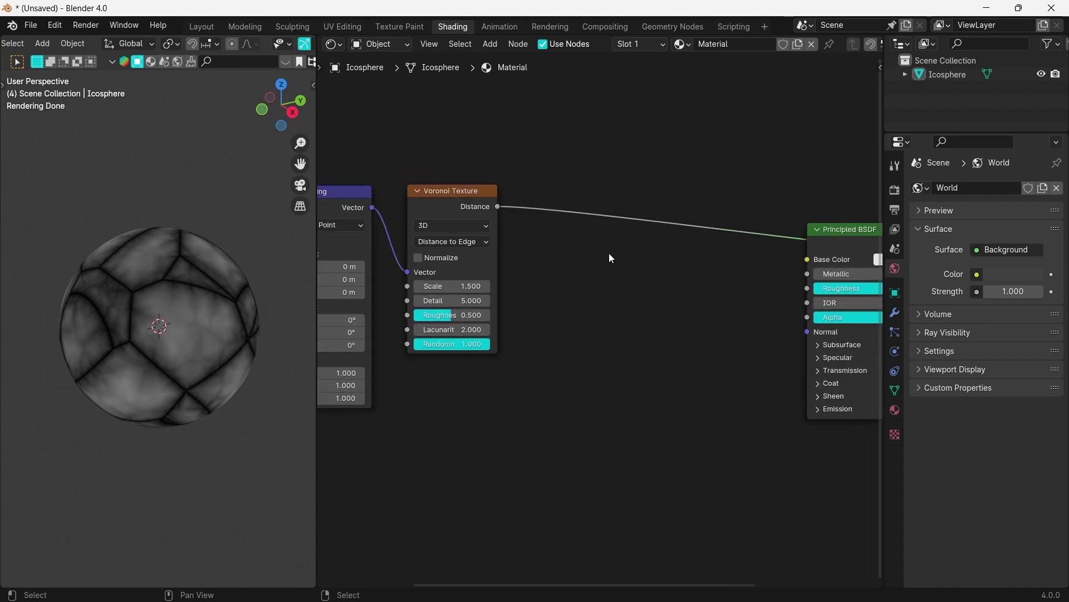
{"action": "key", "text": "F3"}
- Insert a Color Ramp on the Voronoi–BSDF link with its black stop at 0.01
{"action": "type", "text": "color ram"}
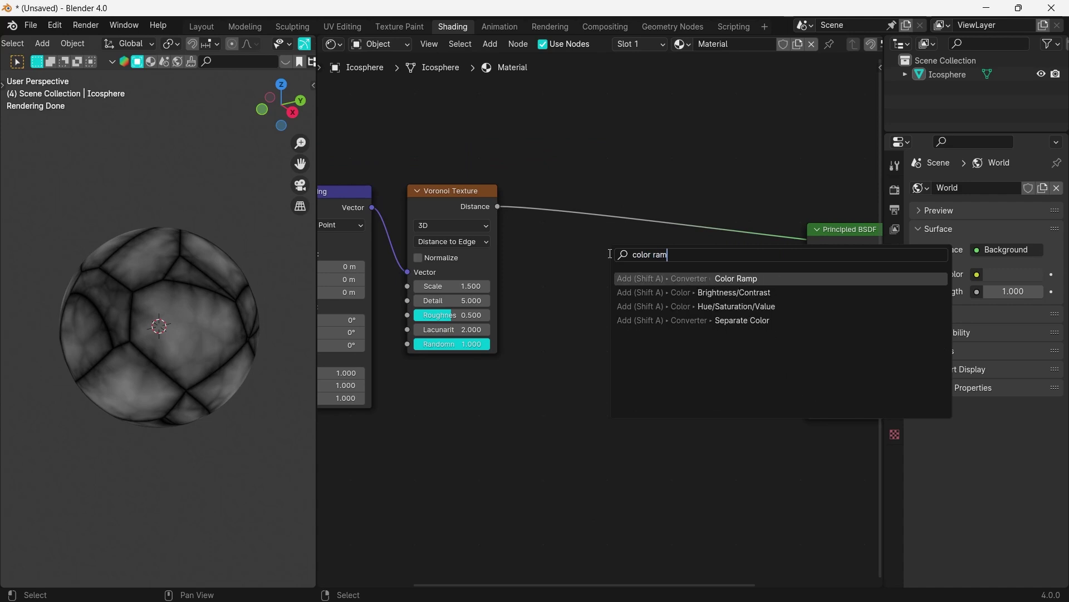
{"action": "key", "text": "Return"}
{"action": "left_click", "coordinate": [551, 209]}
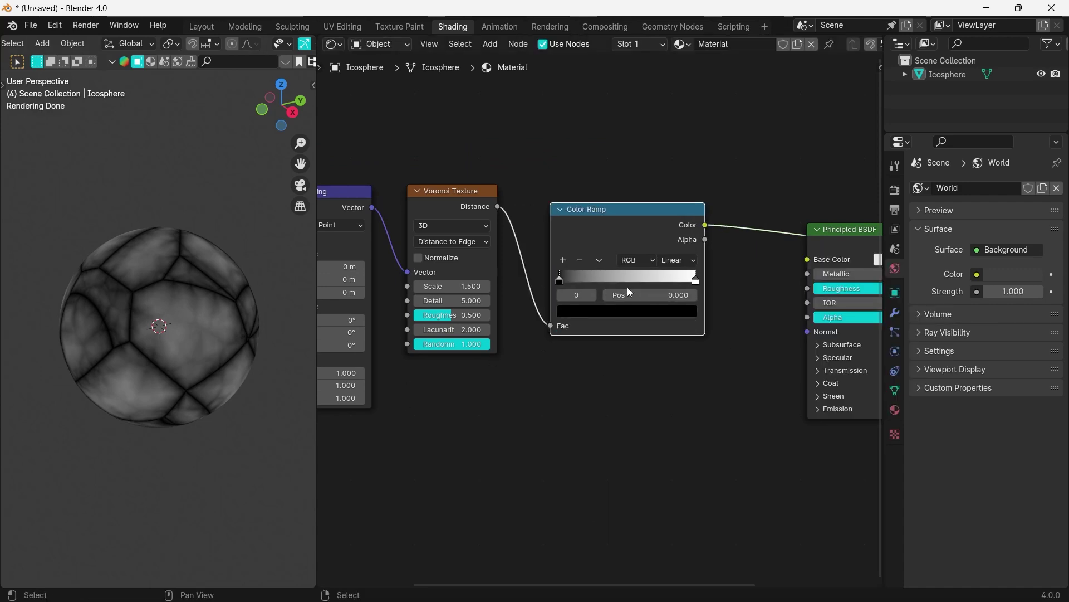
{"action": "middle_click_drag", "start_coordinate": [761, 283], "coordinate": [727, 250]}
{"action": "scroll", "coordinate": [637, 258], "scroll_direction": "up", "scroll_amount": 2}
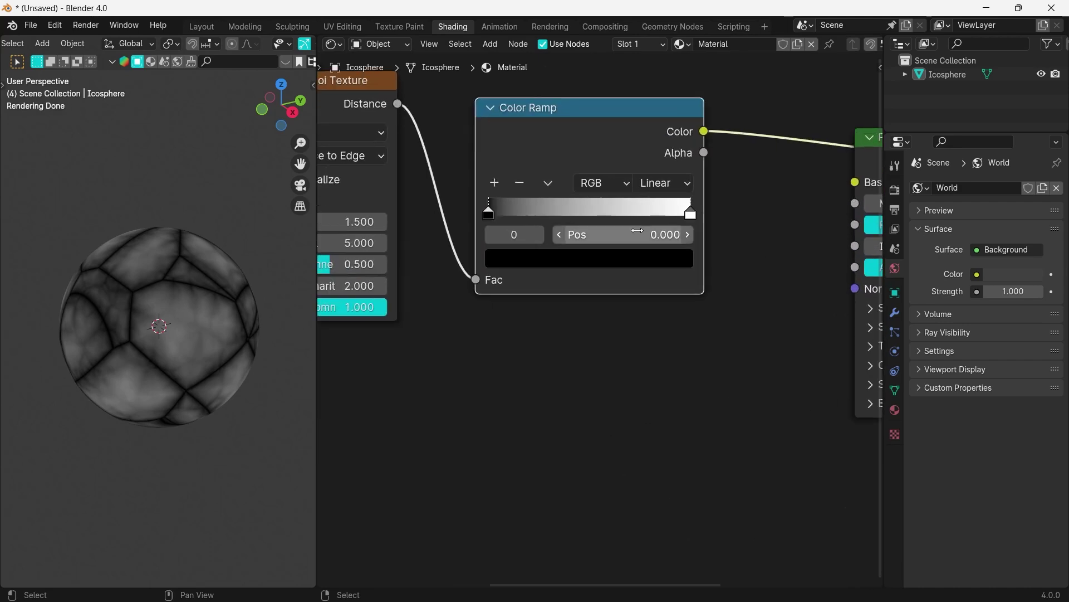
{"action": "left_click", "coordinate": [660, 233]}
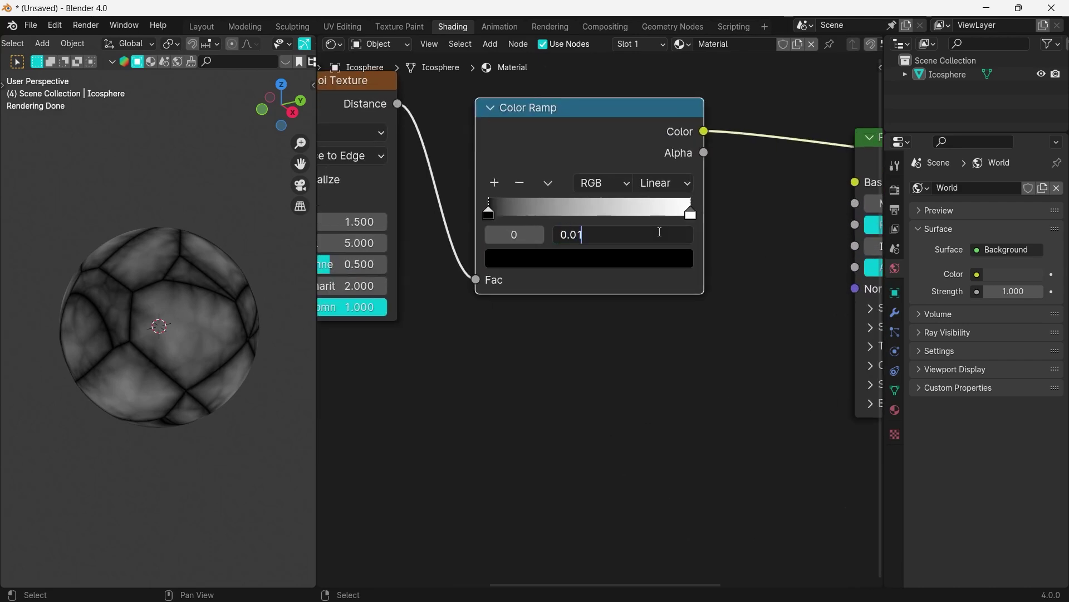
{"action": "key", "text": "Return"}
- Move the Color Ramp's white stop to position 0.07
{"action": "left_click", "coordinate": [690, 214]}
{"action": "left_click", "coordinate": [672, 235]}
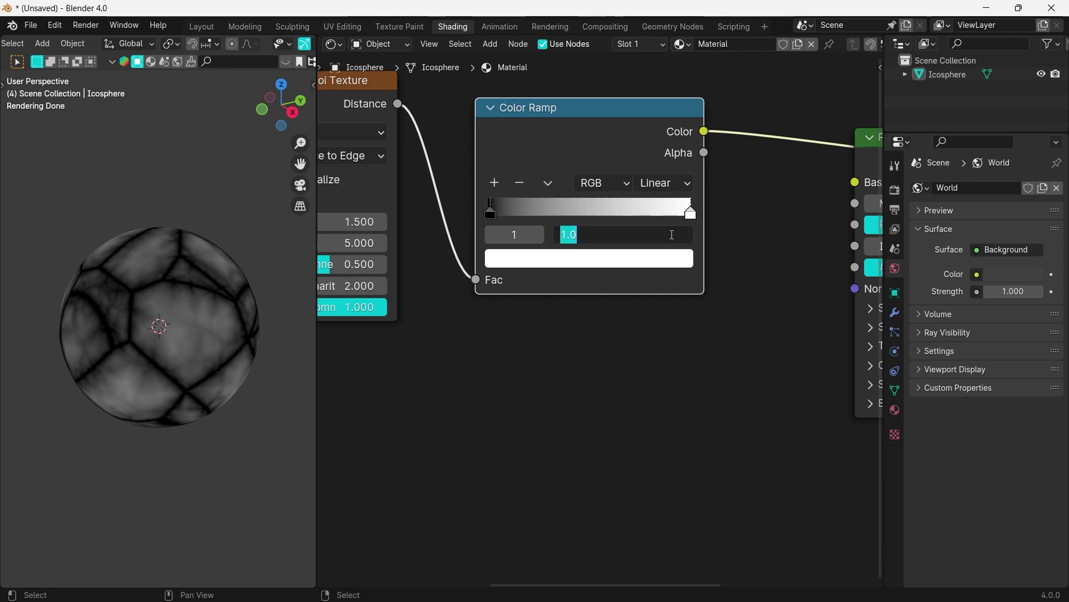
{"action": "type", "text": "0.07"}
{"action": "key", "text": "Return"}
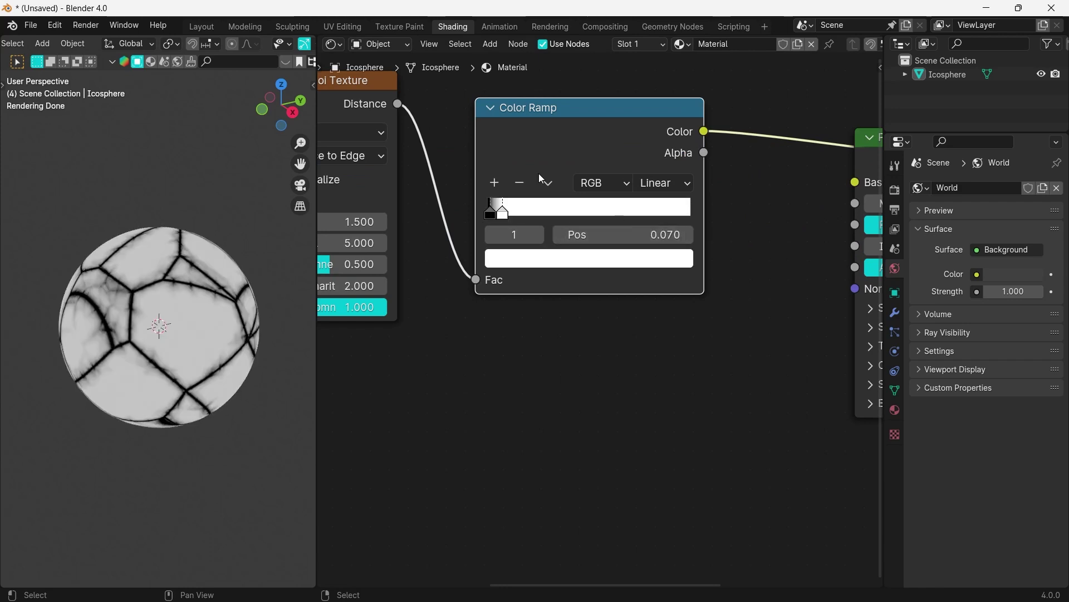
{"action": "scroll", "coordinate": [574, 239], "scroll_direction": "down", "scroll_amount": 4}
{"action": "left_click_drag", "start_coordinate": [702, 146], "coordinate": [692, 139]}
{"action": "middle_click_drag", "start_coordinate": [536, 312], "coordinate": [644, 307]}
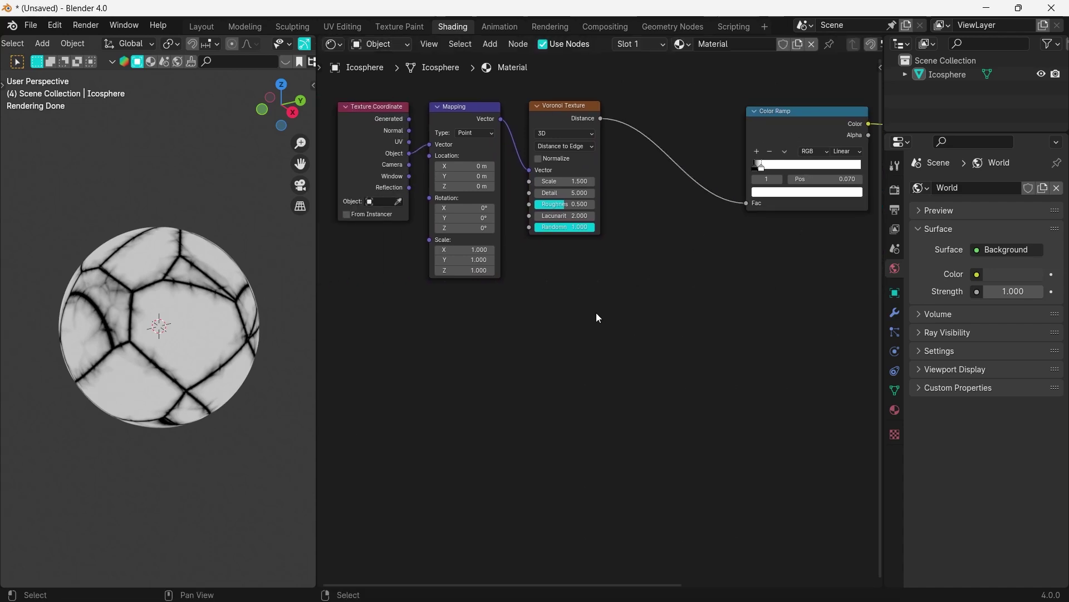
{"action": "key", "text": "F3"}
- Add a Noise Texture fed by Mapping's Vector and preview it on the sphere
{"action": "type", "text": "co"}
{"action": "key", "text": "BackSpace"}
{"action": "key", "text": "BackSpace"}
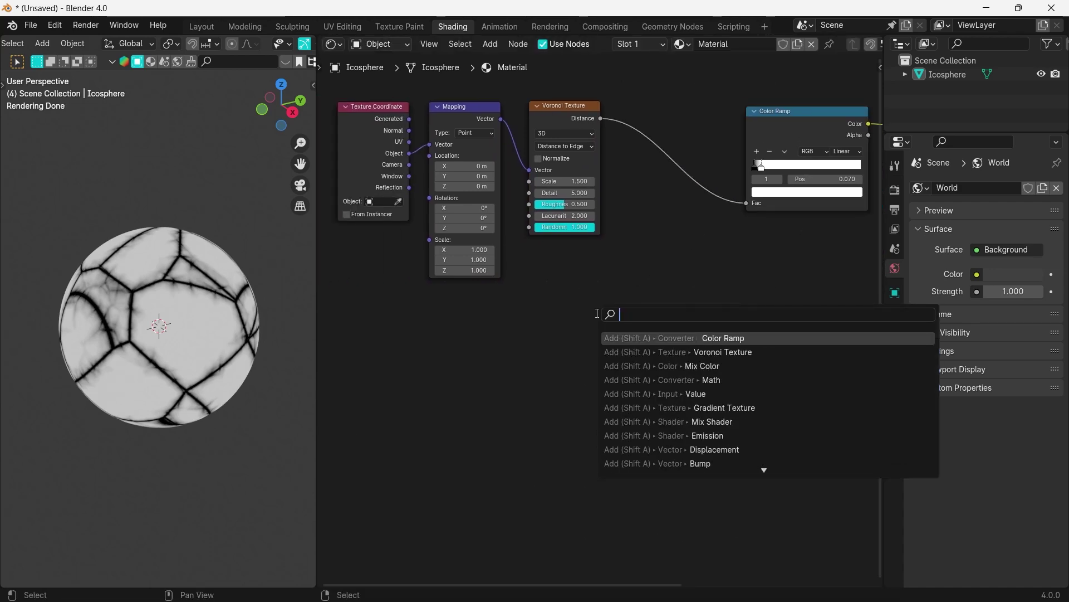
{"action": "type", "text": "noise tex"}
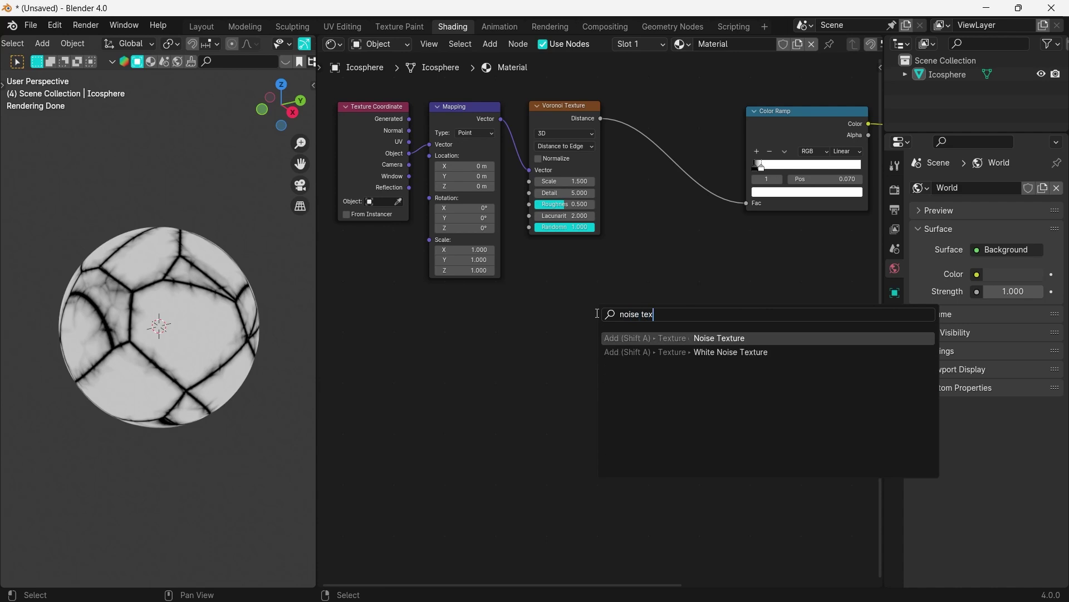
{"action": "key", "text": "Return"}
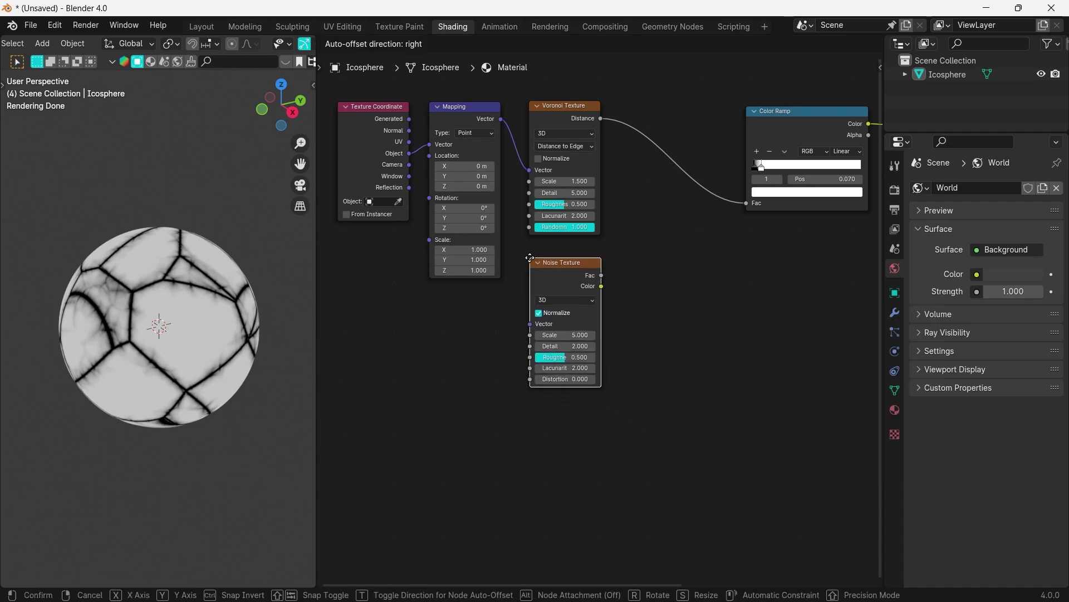
{"action": "left_click", "coordinate": [530, 259]}
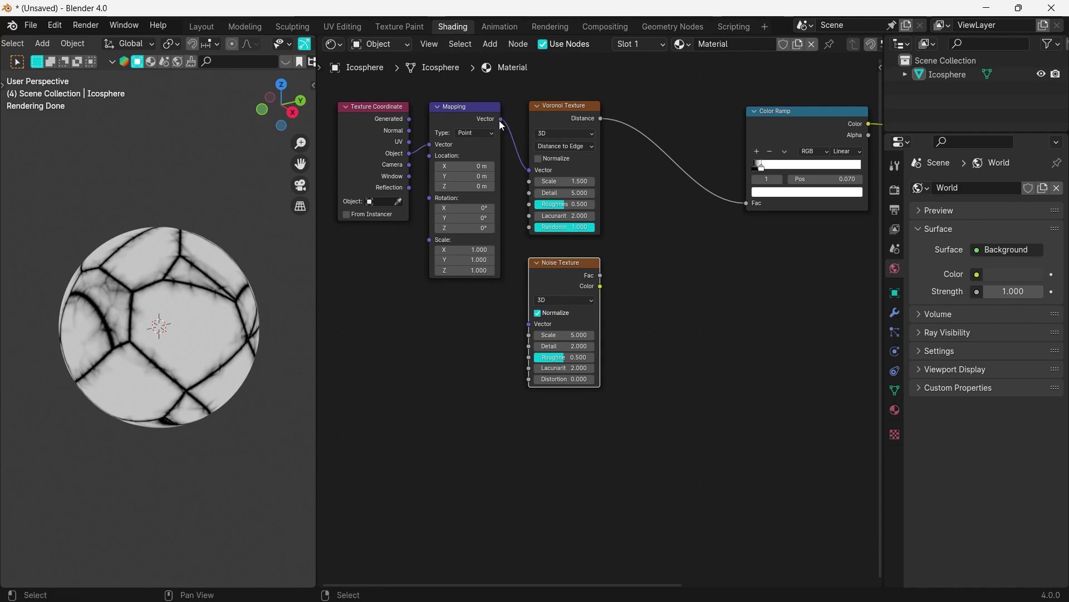
{"action": "left_click_drag", "start_coordinate": [501, 119], "coordinate": [529, 324]}
{"action": "left_click", "coordinate": [553, 277]}
{"action": "left_click", "coordinate": [554, 277], "text": "ctrl+shift"}
- Turn off Normalize on the Noise Texture and set its Scale to 8
{"action": "scroll", "coordinate": [533, 383], "scroll_direction": "up", "scroll_amount": 4}
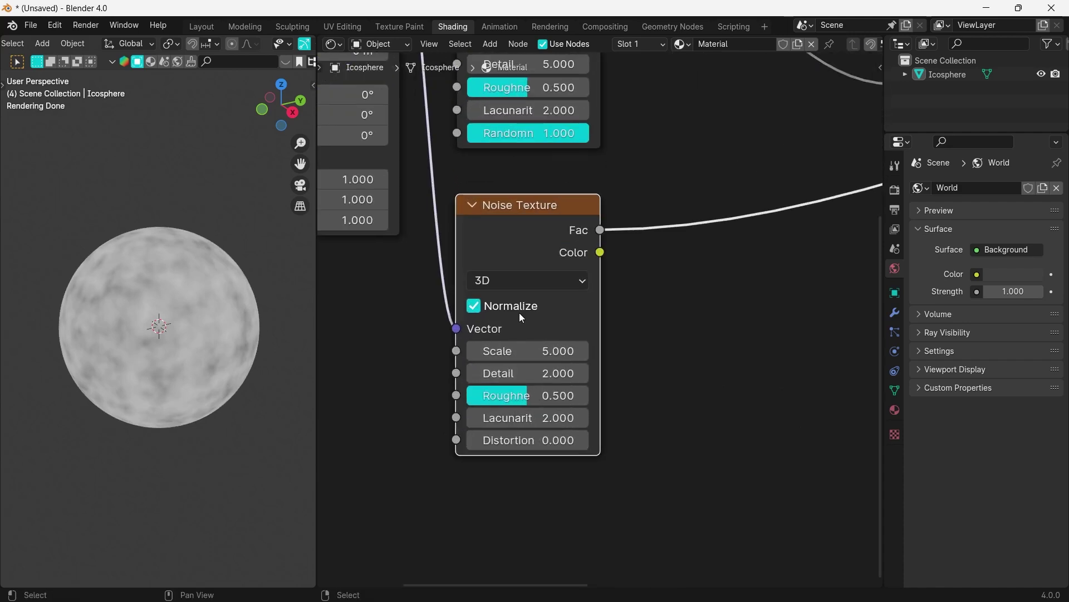
{"action": "left_click", "coordinate": [474, 307]}
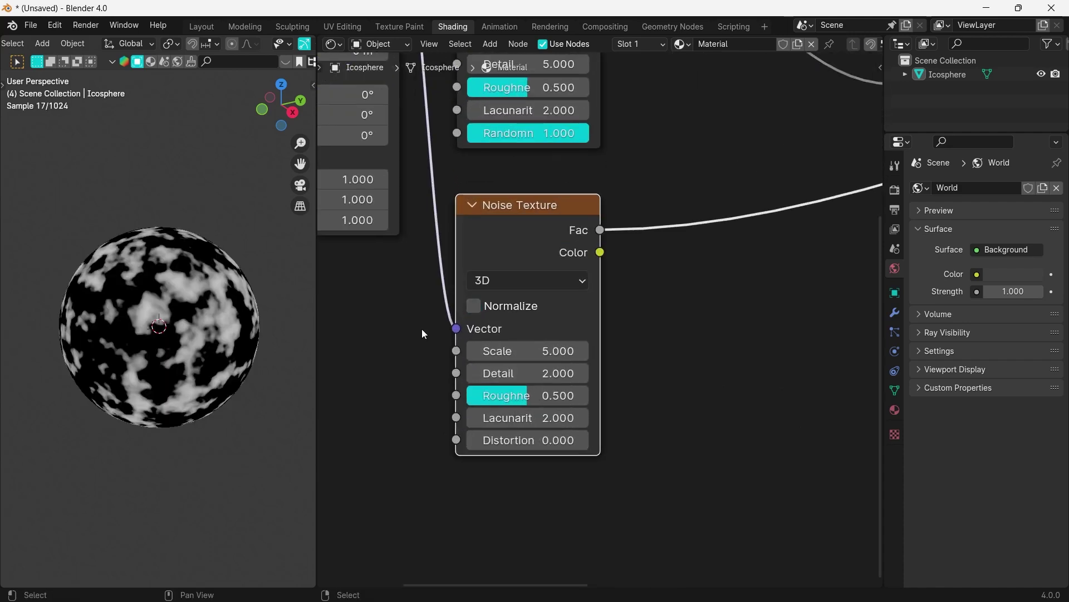
{"action": "left_click_drag", "start_coordinate": [533, 352], "coordinate": [641, 352]}
{"action": "left_click", "coordinate": [532, 352]}
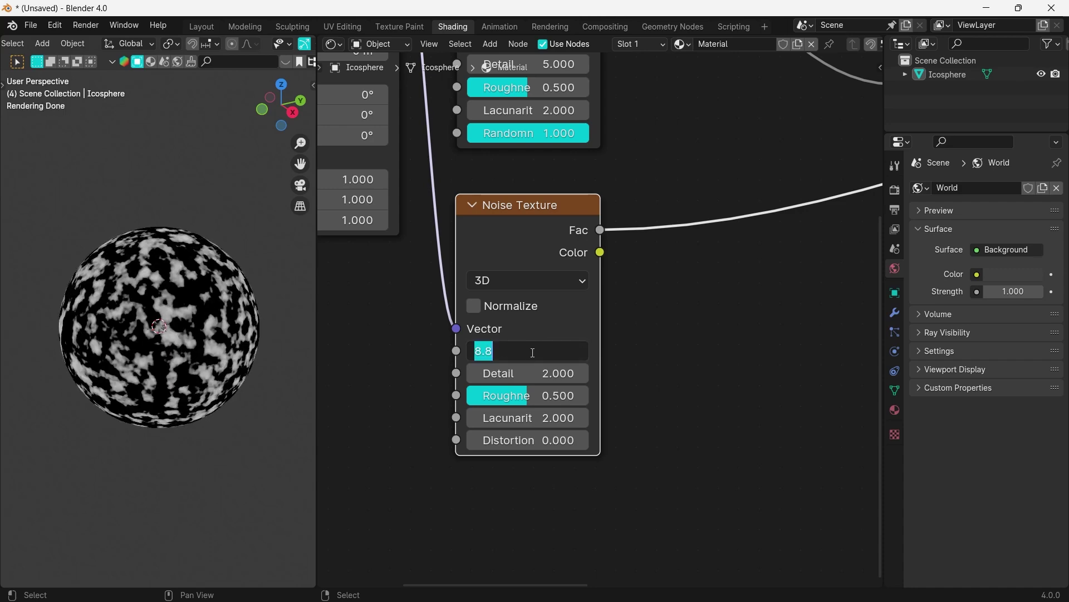
{"action": "type", "text": "8"}
{"action": "key", "text": "Return"}
- Preview the Voronoi Distance, then the Noise Fac, on the sphere
{"action": "scroll", "coordinate": [695, 276], "scroll_direction": "down", "scroll_amount": 4}
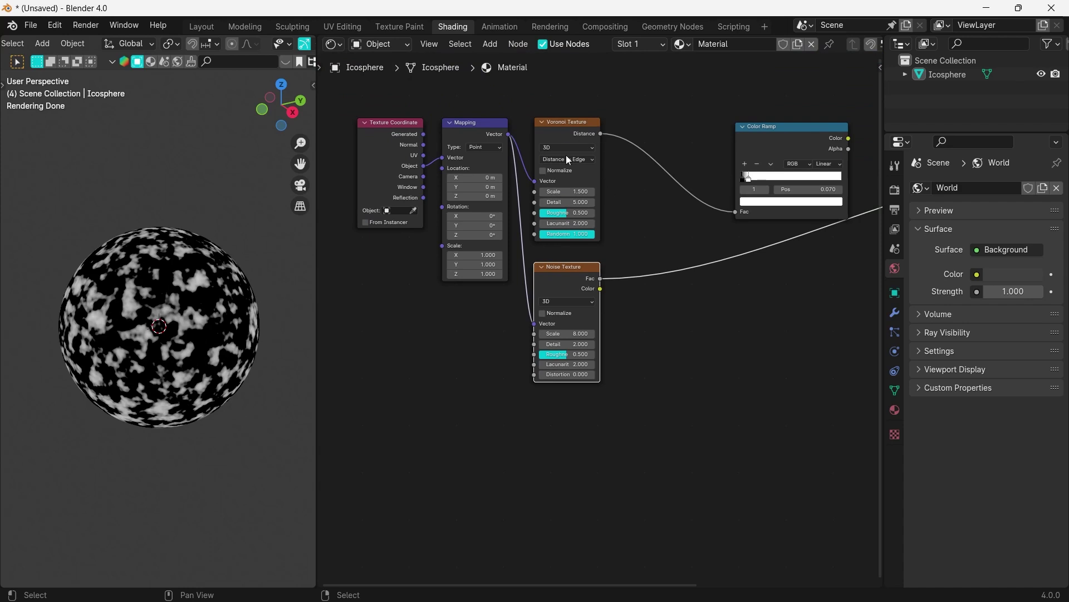
{"action": "middle_click_drag", "start_coordinate": [564, 162], "coordinate": [547, 255]}
{"action": "left_click", "coordinate": [534, 223], "text": "ctrl+shift"}
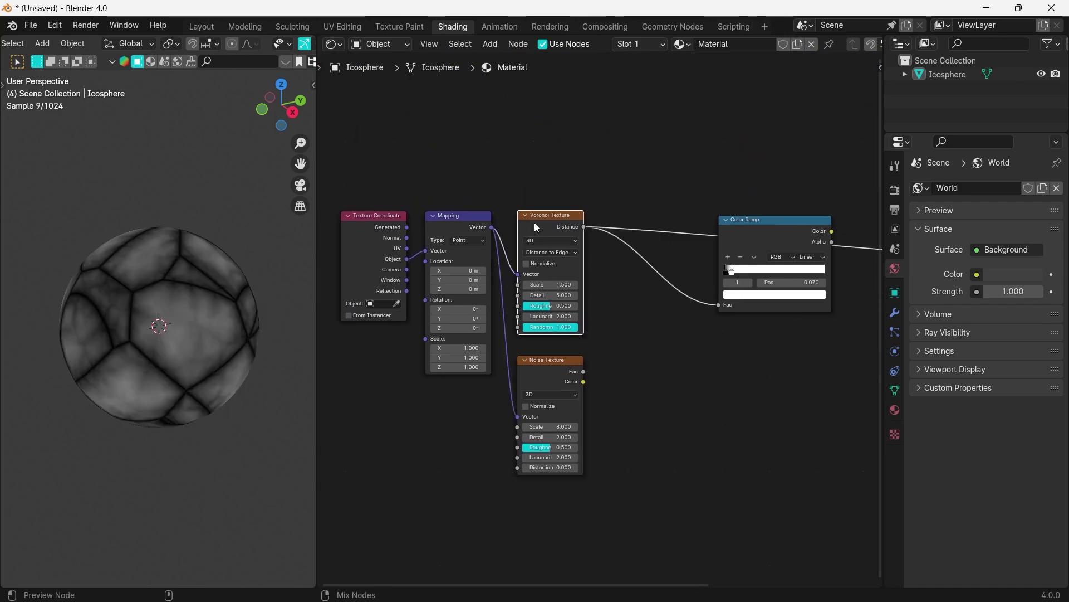
{"action": "left_click", "coordinate": [538, 370], "text": "ctrl+shift"}
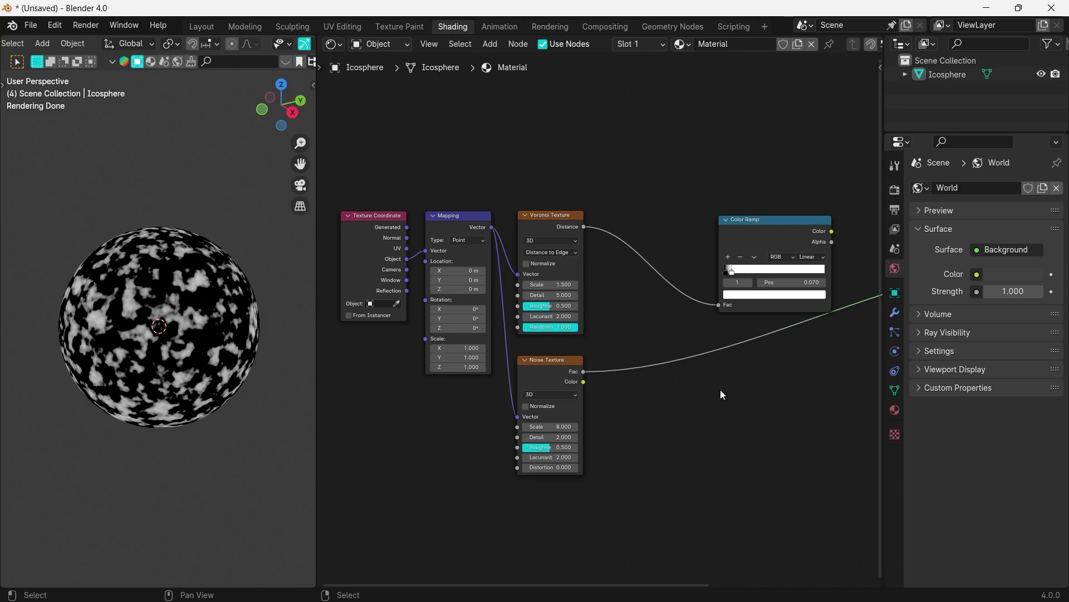
- Insert a Mix Color node between the Voronoi and the Color Ramp
{"action": "key", "text": "shift+a"}
{"action": "type", "text": "mix co"}
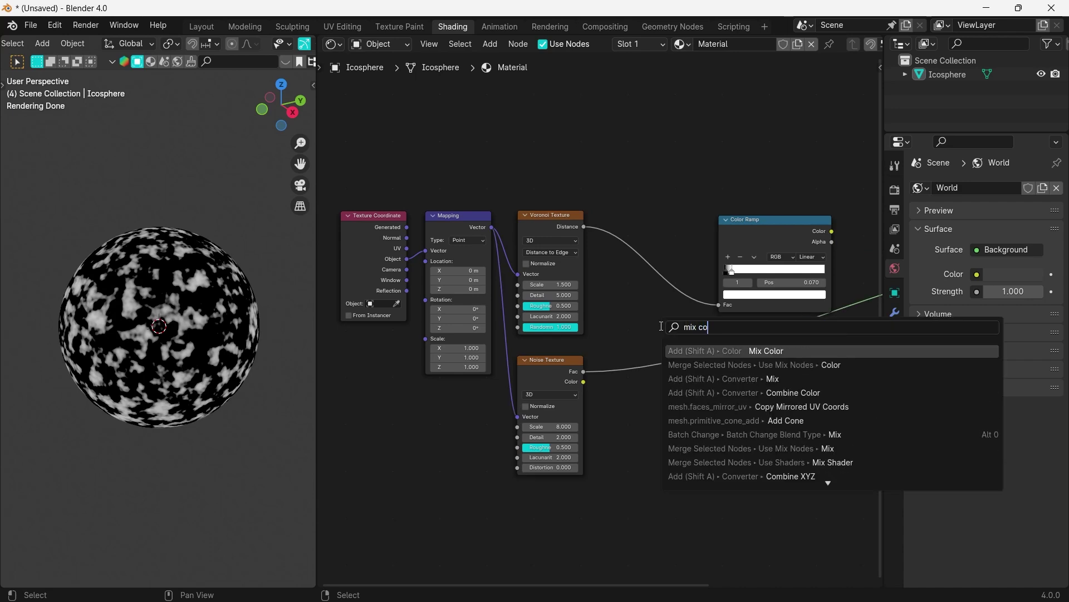
{"action": "key", "text": "Return"}
{"action": "left_click", "coordinate": [625, 224]}
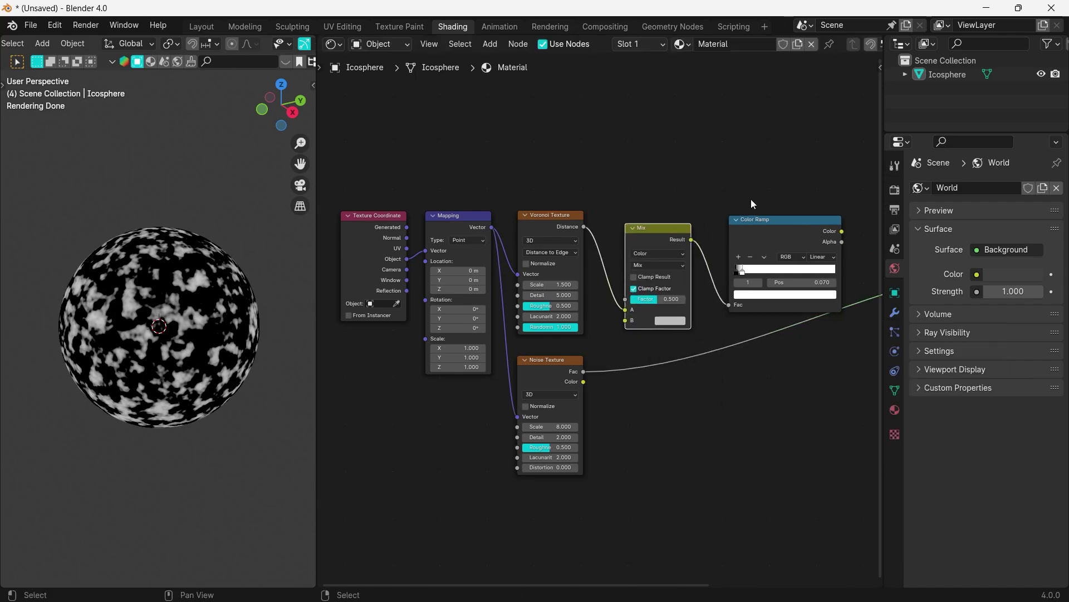
{"action": "left_click_drag", "start_coordinate": [635, 184], "coordinate": [771, 270]}
{"action": "key", "text": "g"}
{"action": "left_click", "coordinate": [820, 184]}
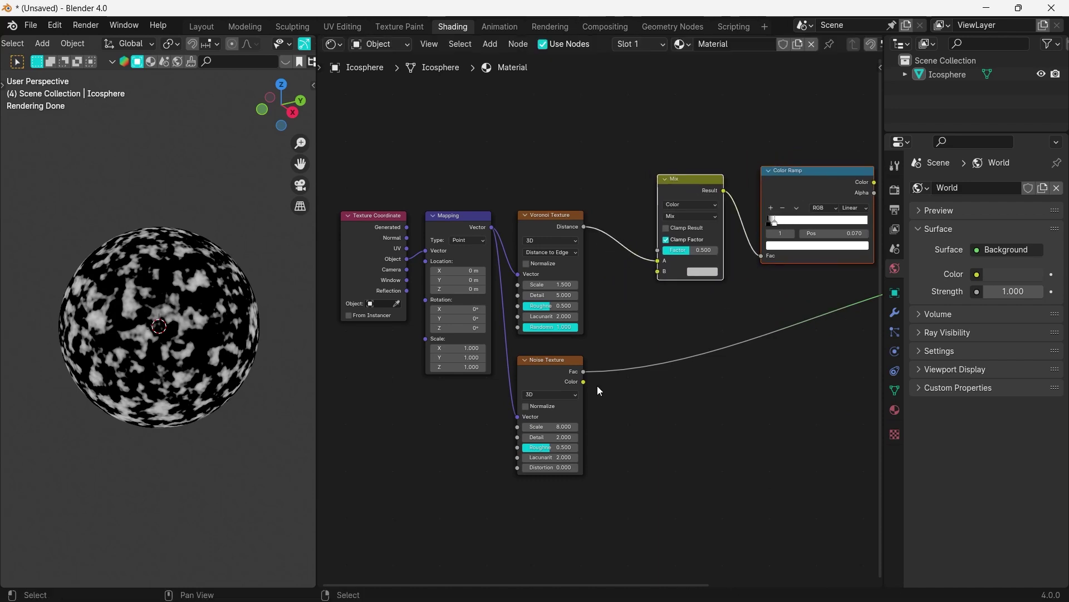
- Plug Noise Fac into the Mix B input, set Multiply and enable Clamp Result
{"action": "left_click_drag", "start_coordinate": [584, 371], "coordinate": [656, 271]}
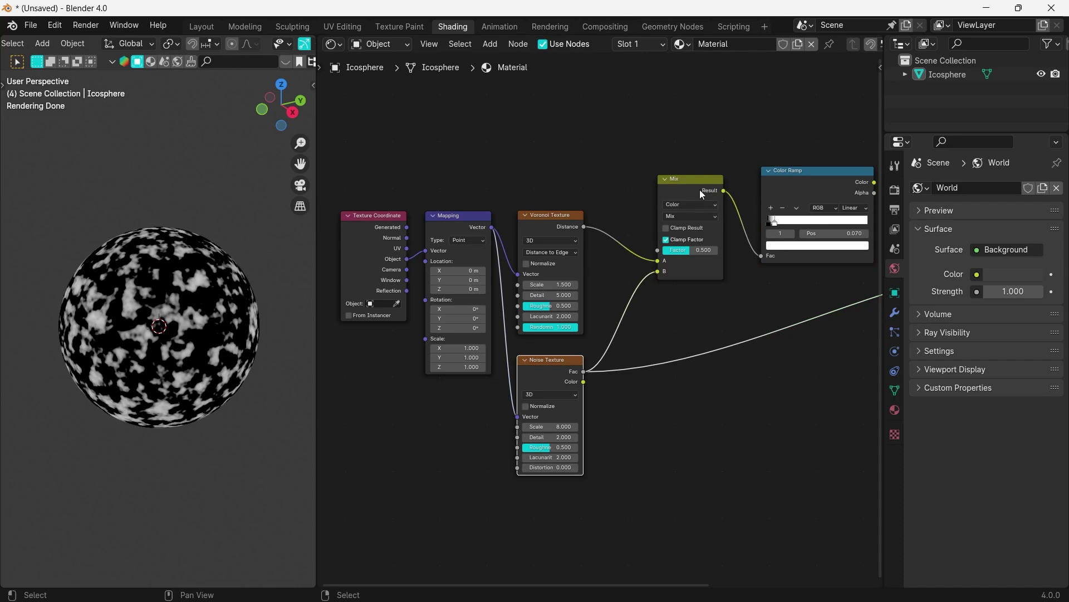
{"action": "left_click", "coordinate": [685, 181], "text": "ctrl+shift"}
{"action": "scroll", "coordinate": [690, 257], "scroll_direction": "up", "scroll_amount": 5}
{"action": "middle_click_drag", "start_coordinate": [692, 216], "coordinate": [573, 319]}
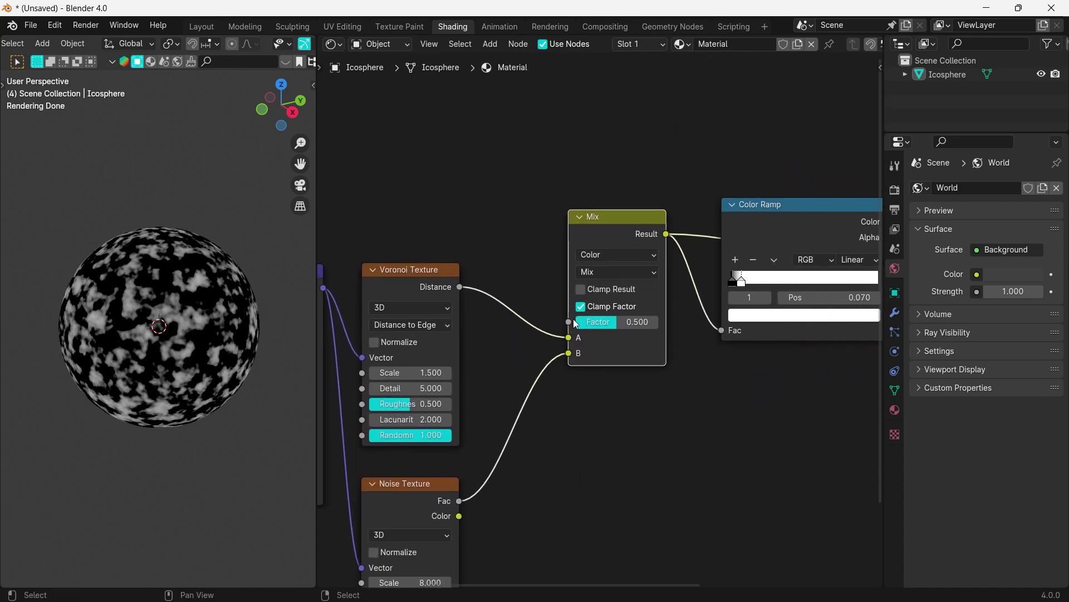
{"action": "left_click", "coordinate": [626, 271]}
{"action": "left_click", "coordinate": [590, 341]}
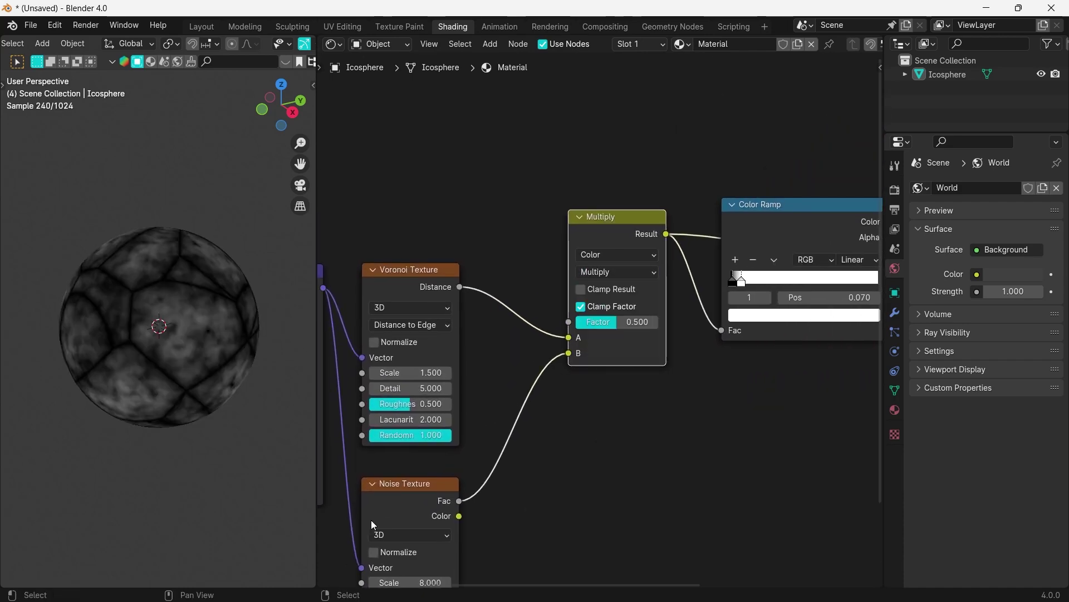
{"action": "left_click", "coordinate": [588, 293]}
- Insert the Principled BSDF before the Material Output
{"action": "scroll", "coordinate": [618, 256], "scroll_direction": "down", "scroll_amount": 2}
{"action": "left_click_drag", "start_coordinate": [617, 305], "coordinate": [613, 255]}
{"action": "middle_click_drag", "start_coordinate": [489, 357], "coordinate": [578, 335]}
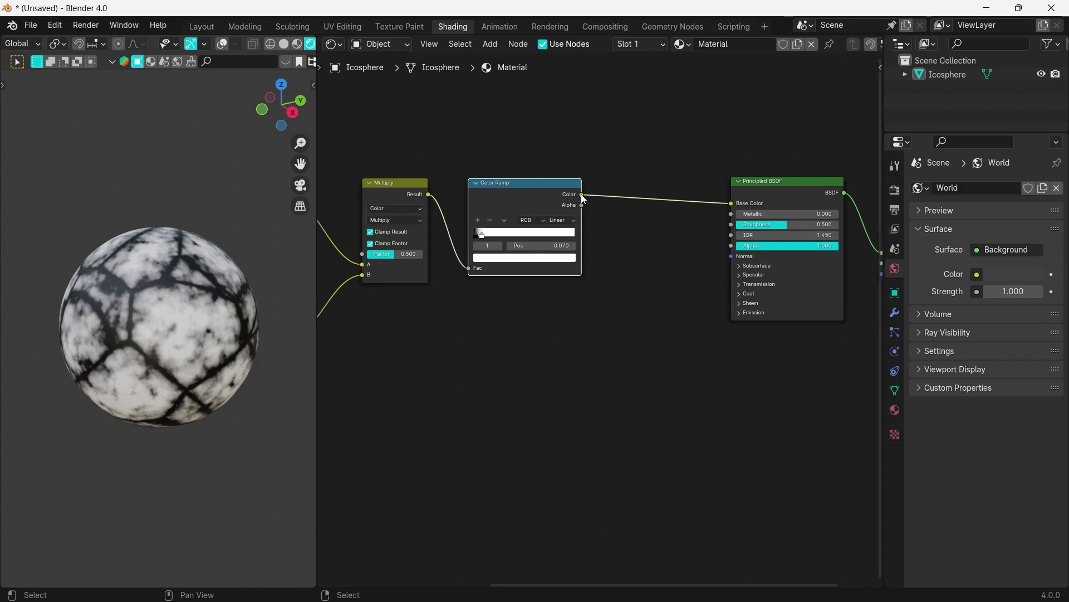
- Link the Color Ramp to the BSDF Normal through a new Bump node
{"action": "left_click_drag", "start_coordinate": [582, 195], "coordinate": [570, 209]}
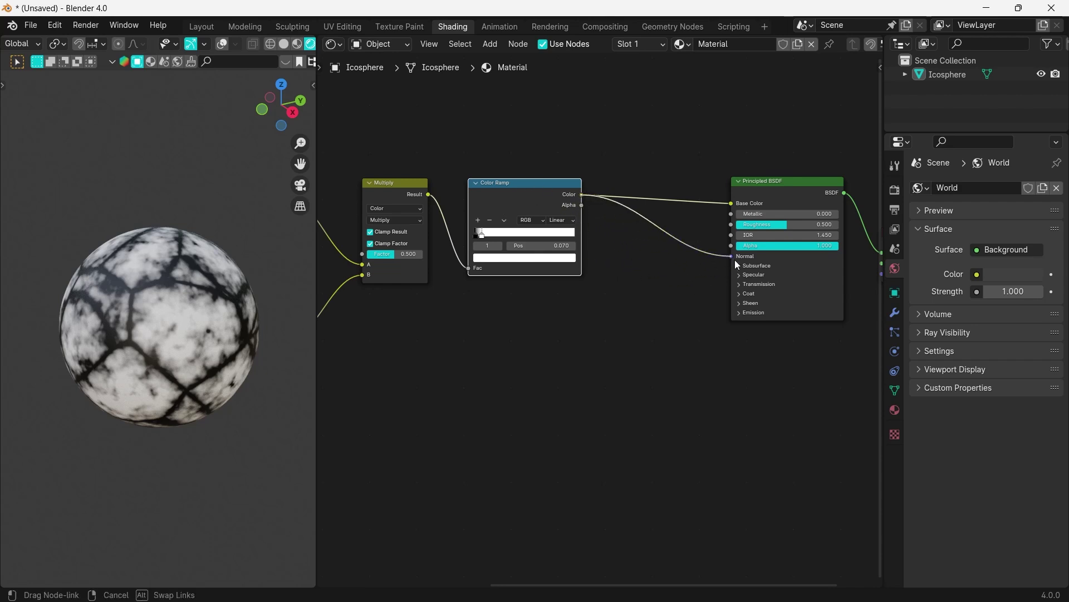
{"action": "left_click_drag", "start_coordinate": [733, 258], "coordinate": [733, 257]}
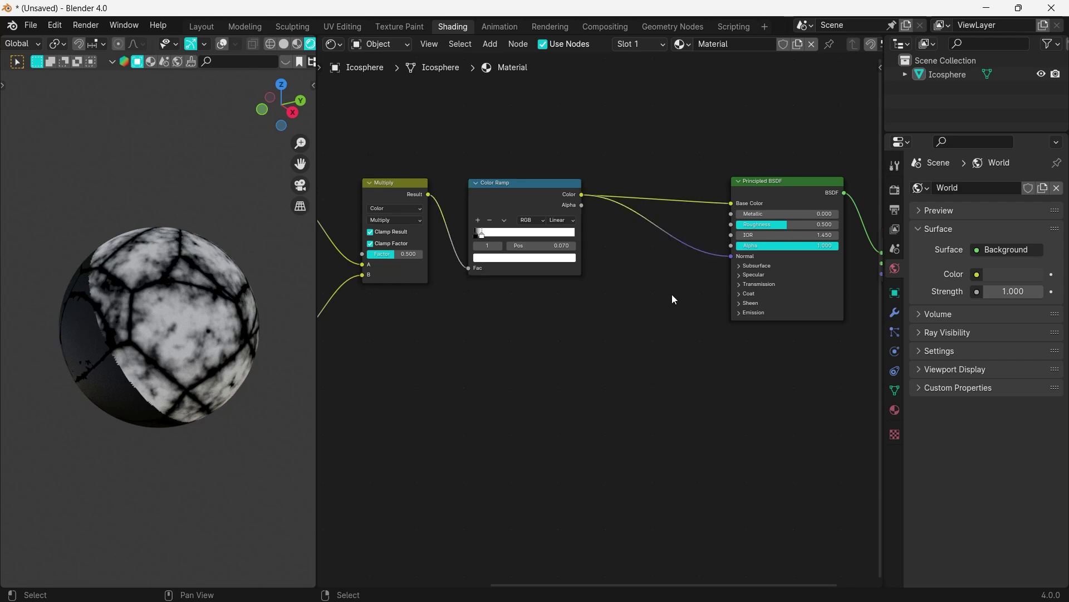
{"action": "key", "text": "F3"}
{"action": "type", "text": "bump"}
{"action": "key", "text": "Return"}
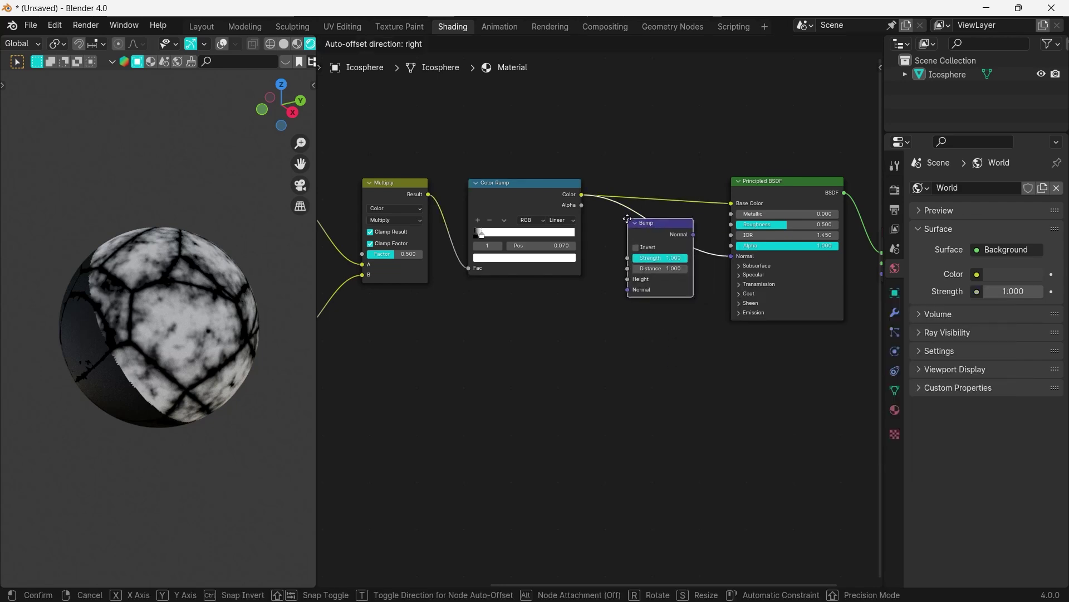
{"action": "left_click", "coordinate": [662, 229]}
{"action": "left_click_drag", "start_coordinate": [663, 228], "coordinate": [669, 322]}
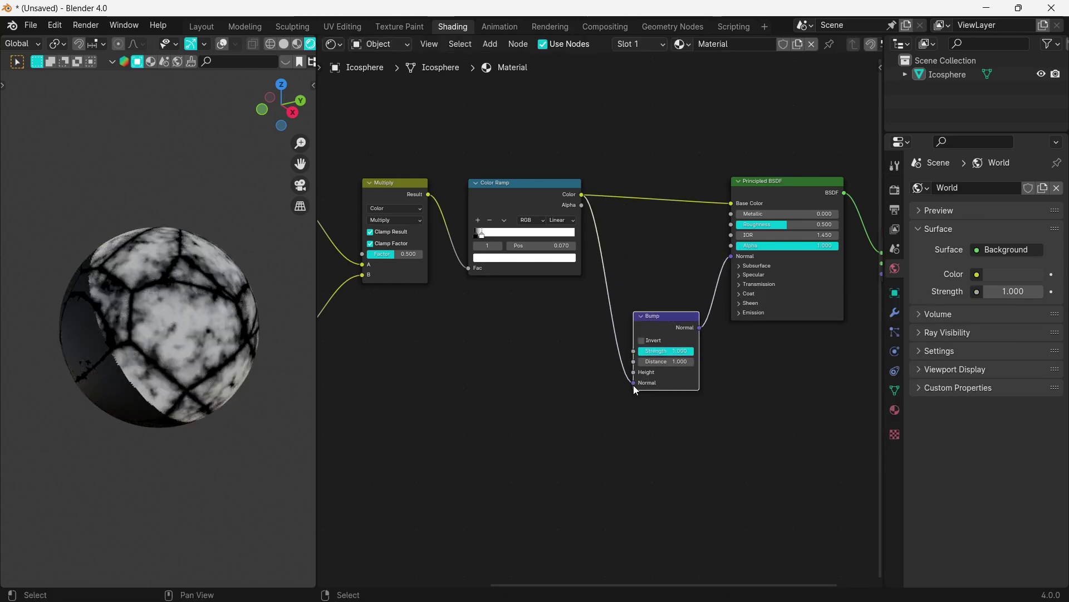
- Feed the Color Ramp into the Bump Height and set Strength to 0.7
{"action": "mouse_move", "coordinate": [633, 383]}
{"action": "left_mouse_down"}
{"action": "mouse_move", "coordinate": [616, 378]}
{"action": "mouse_move", "coordinate": [629, 372]}
{"action": "left_mouse_up"}
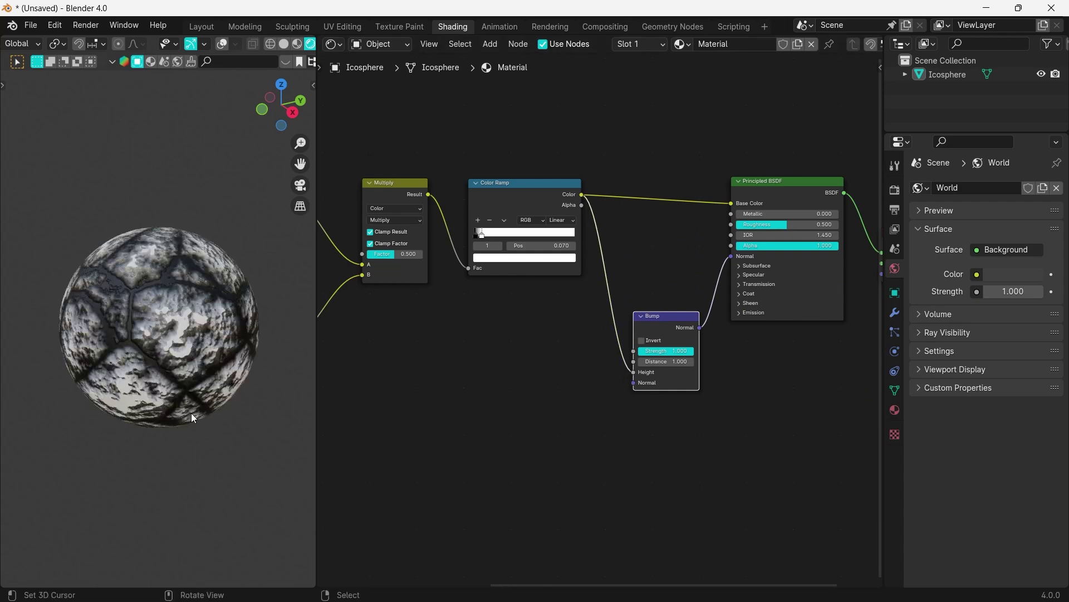
{"action": "scroll", "coordinate": [602, 320], "scroll_direction": "up", "scroll_amount": 3}
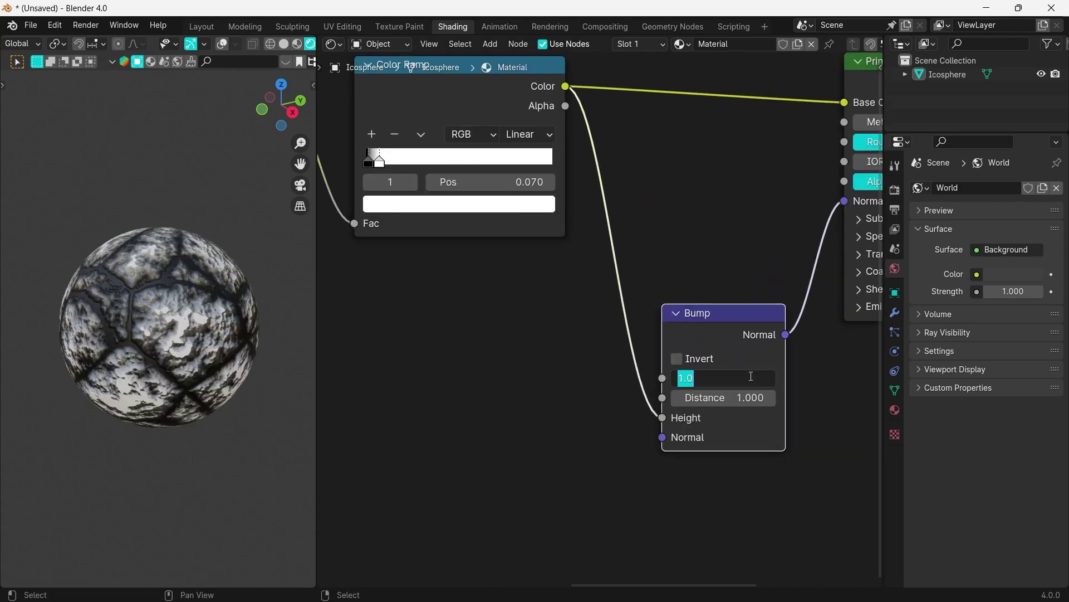
{"action": "left_click", "coordinate": [751, 376]}
{"action": "type", "text": "0.7"}
{"action": "key", "text": "Return"}
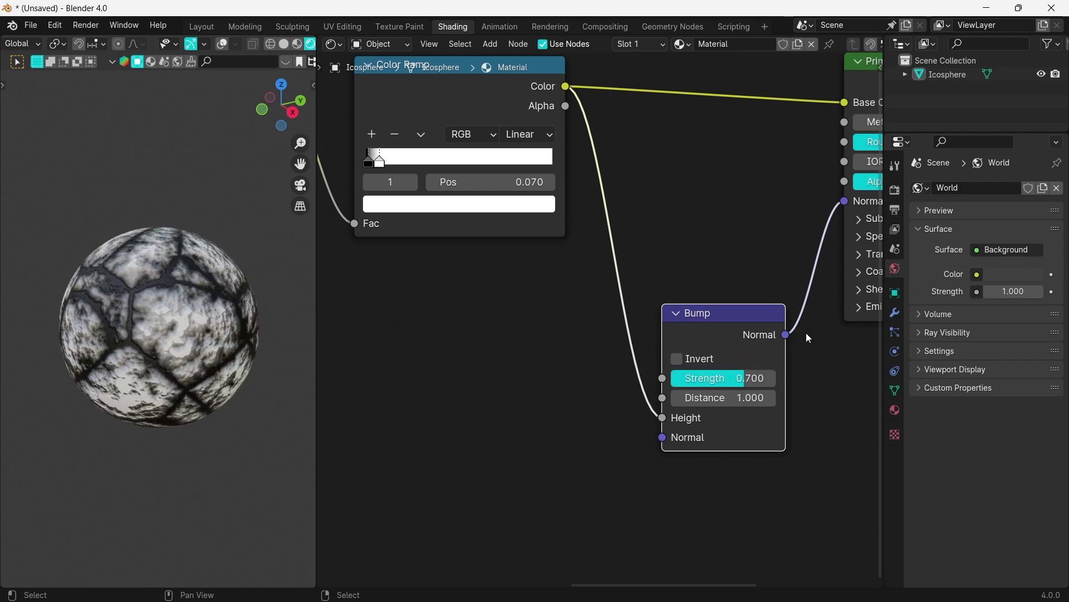
{"action": "mouse_move", "coordinate": [383, 166]}
{"action": "left_mouse_down"}
{"action": "mouse_move", "coordinate": [402, 165]}
{"action": "mouse_move", "coordinate": [377, 165]}
{"action": "left_mouse_up"}
{"action": "key", "text": "ctrl+z"}
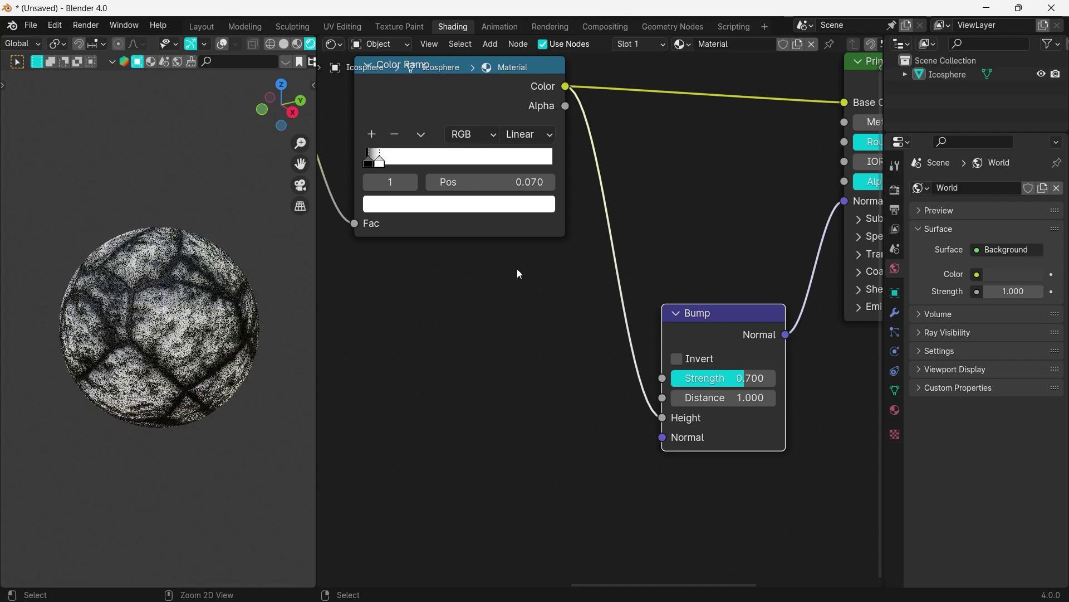
{"action": "scroll", "coordinate": [546, 265], "scroll_direction": "down", "scroll_amount": 4}
{"action": "scroll", "coordinate": [620, 293], "scroll_direction": "down", "scroll_amount": 1}
- Connect the Multiply result to the Material Output's Displacement input
{"action": "middle_click_drag", "start_coordinate": [658, 312], "coordinate": [609, 259]}
{"action": "scroll", "coordinate": [704, 240], "scroll_direction": "down", "scroll_amount": 2}
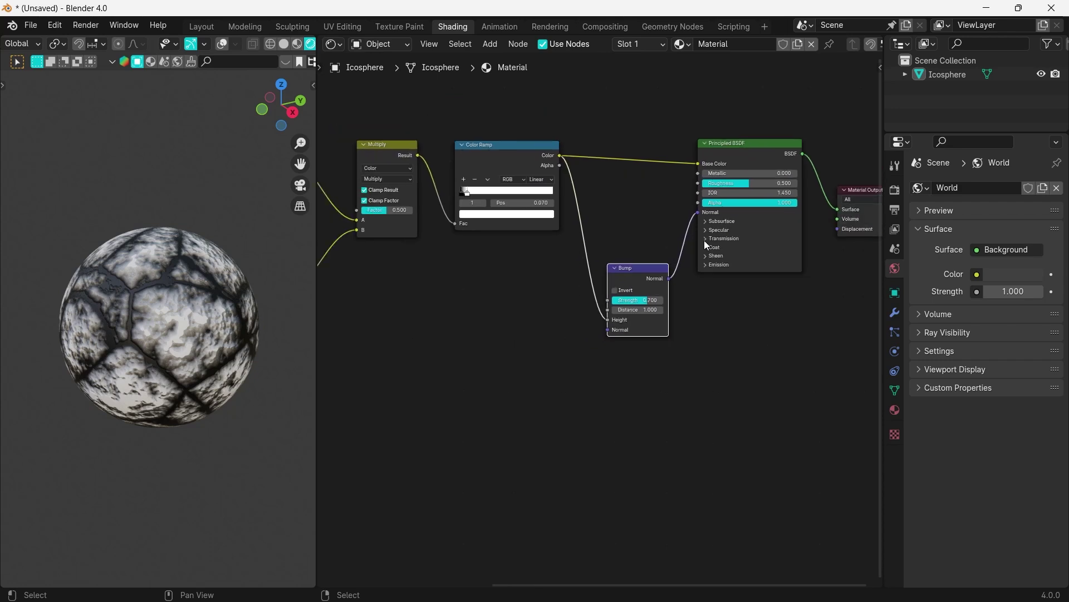
{"action": "middle_click_drag", "start_coordinate": [704, 243], "coordinate": [633, 248]}
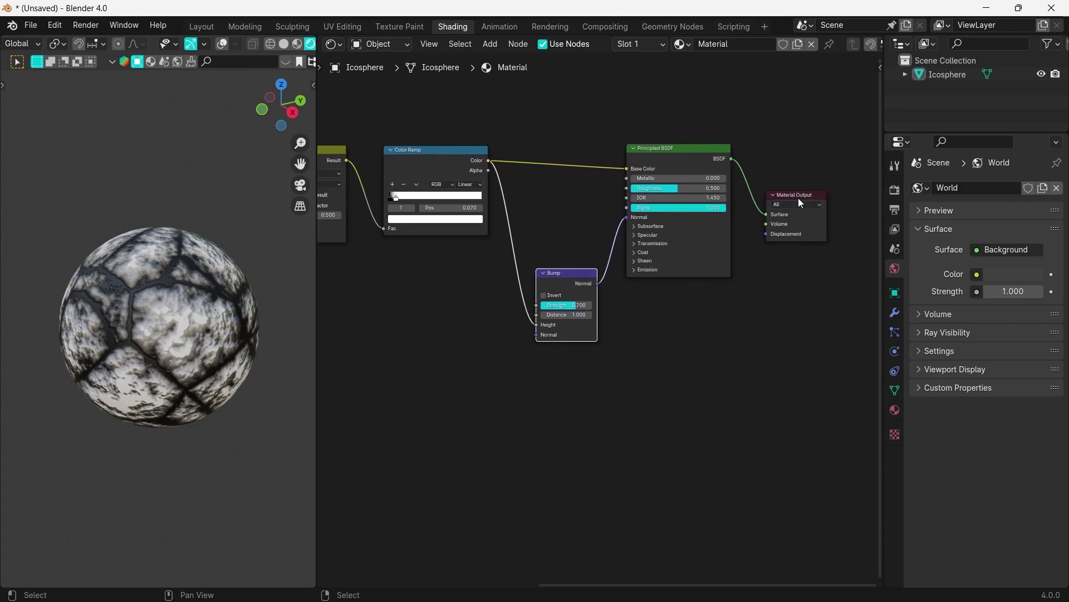
{"action": "left_click_drag", "start_coordinate": [801, 202], "coordinate": [840, 228]}
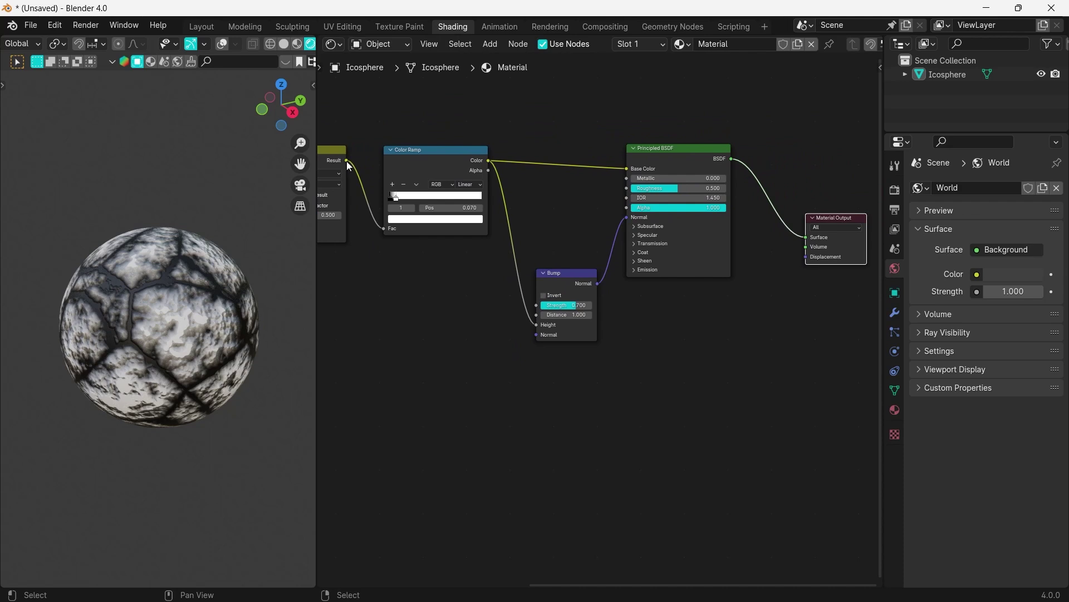
{"action": "mouse_move", "coordinate": [348, 162]}
{"action": "left_mouse_down"}
{"action": "mouse_move", "coordinate": [437, 170]}
{"action": "mouse_move", "coordinate": [806, 257]}
{"action": "left_mouse_up"}
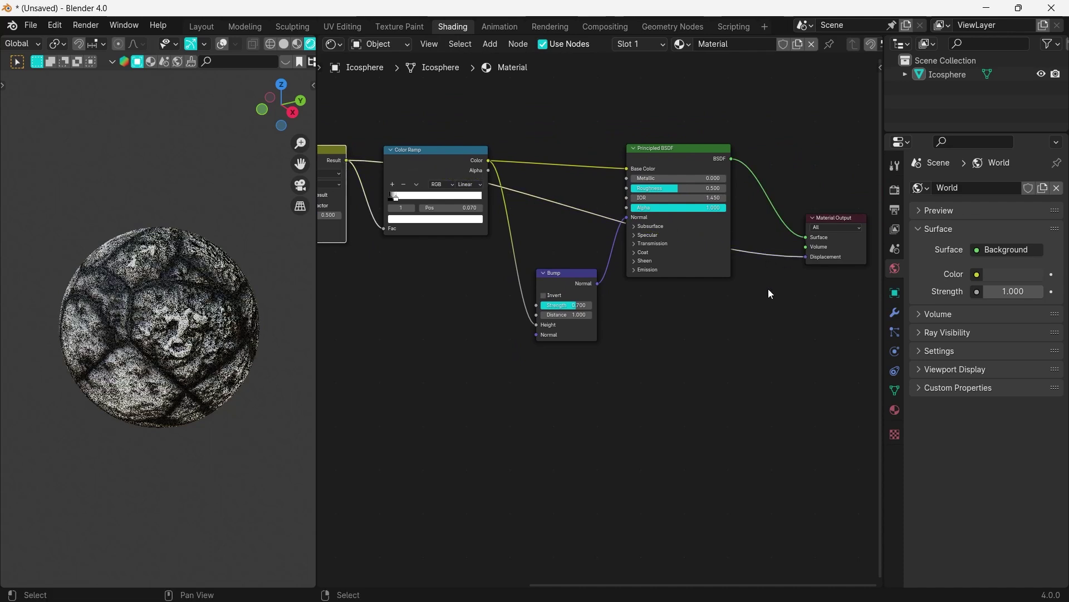
- Add a Displacement node on that link with the result going into its Height
{"action": "key", "text": "F3"}
{"action": "type", "text": "dis"}
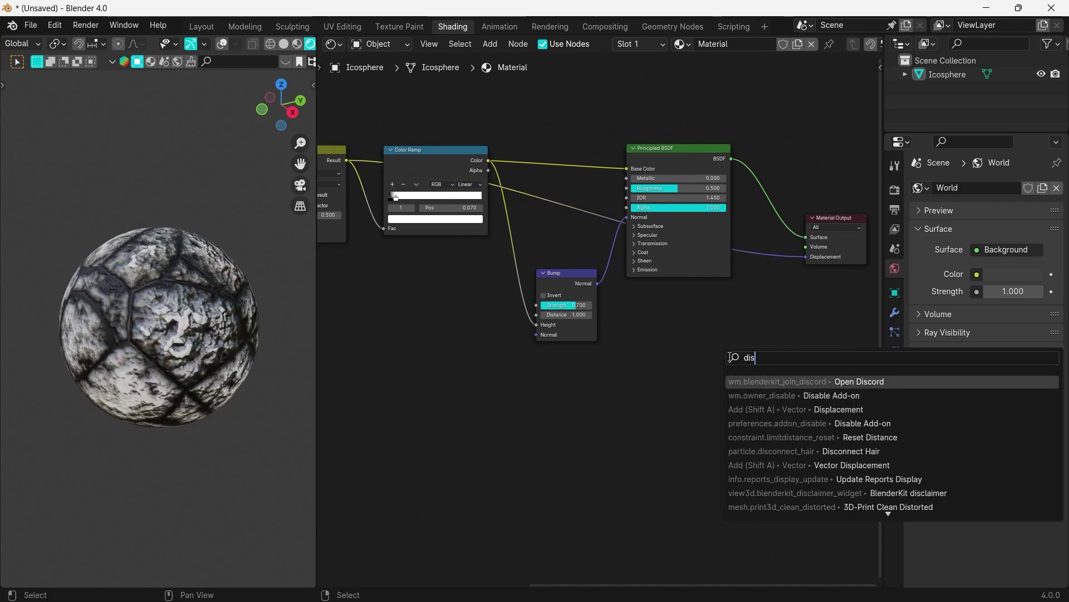
{"action": "type", "text": "pl"}
{"action": "key", "text": "Return"}
{"action": "left_click", "coordinate": [761, 249]}
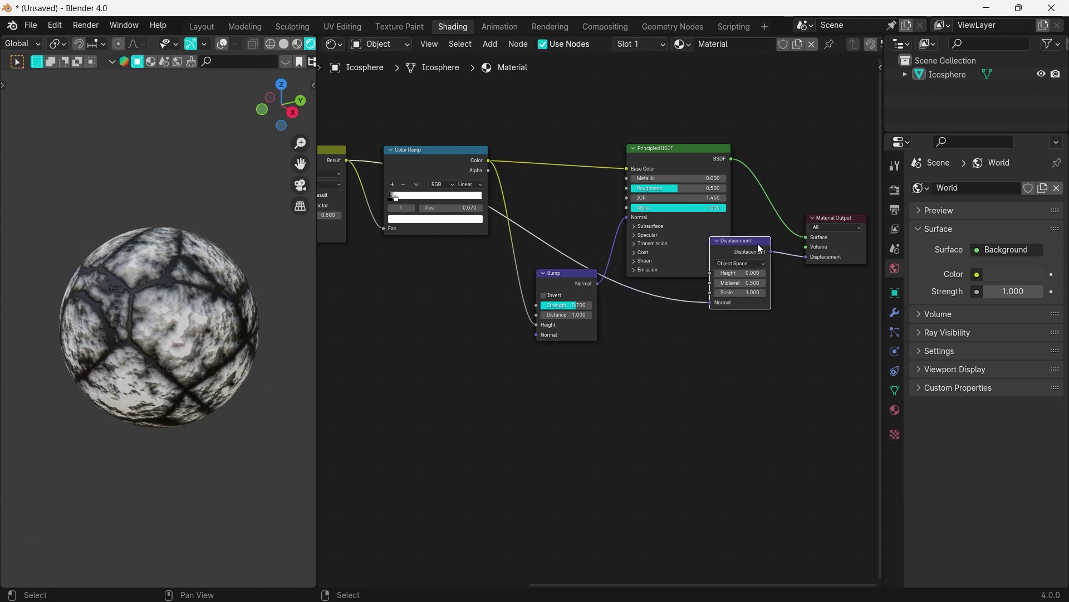
{"action": "left_click_drag", "start_coordinate": [761, 249], "coordinate": [647, 392]}
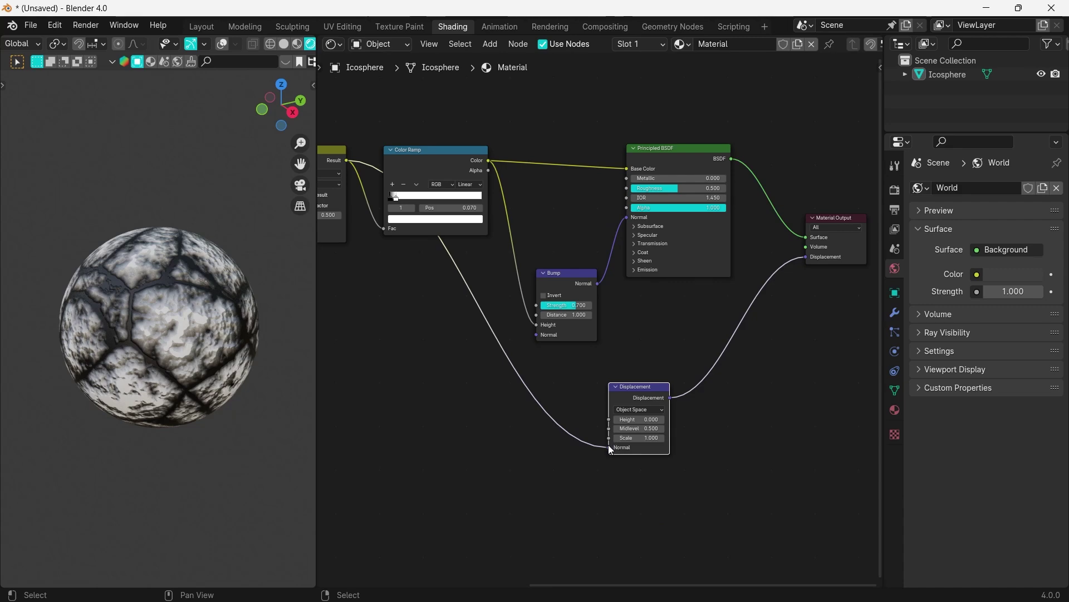
{"action": "mouse_move", "coordinate": [609, 446]}
{"action": "left_mouse_down"}
{"action": "mouse_move", "coordinate": [582, 422]}
{"action": "mouse_move", "coordinate": [606, 419]}
{"action": "left_mouse_up"}
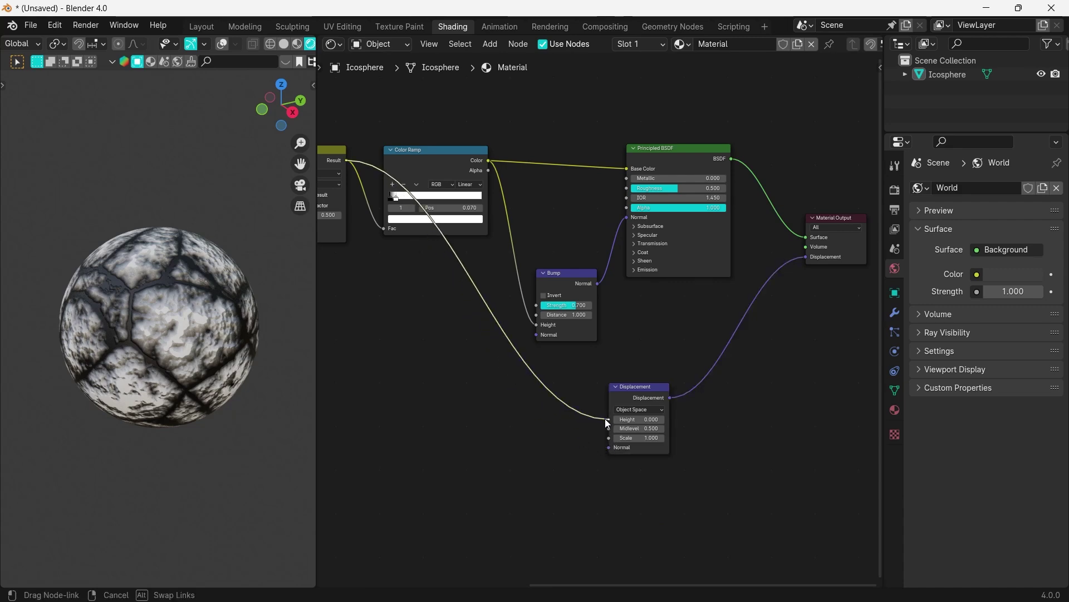
{"action": "left_click", "coordinate": [639, 390]}
- Set the material's displacement method to Displacement Only
{"action": "left_click", "coordinate": [896, 411]}
{"action": "scroll", "coordinate": [954, 438], "scroll_direction": "down", "scroll_amount": 6}
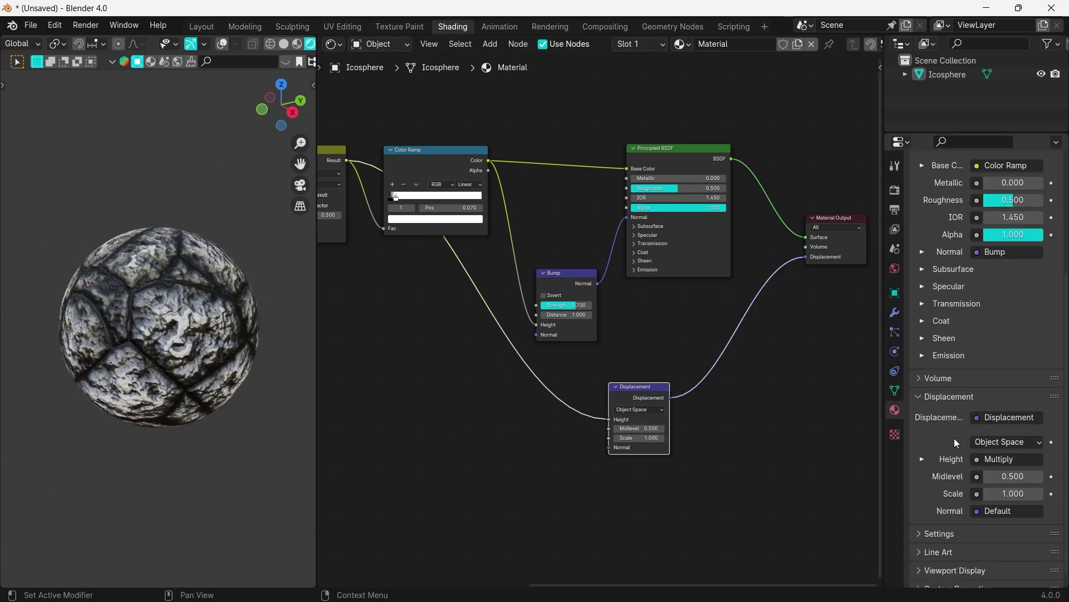
{"action": "left_click", "coordinate": [925, 523]}
{"action": "scroll", "coordinate": [932, 472], "scroll_direction": "down", "scroll_amount": 6}
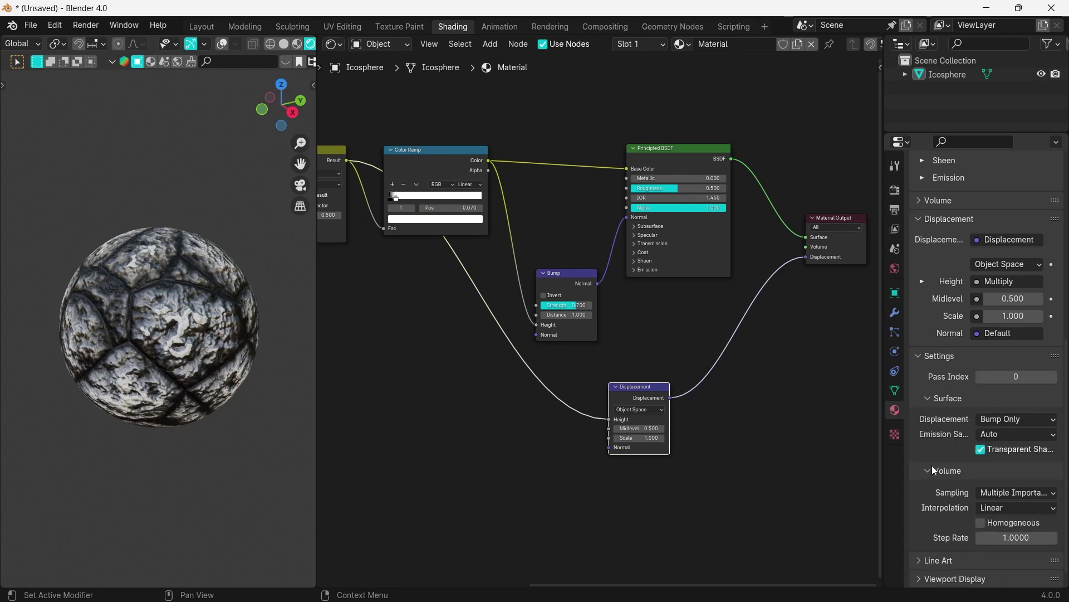
{"action": "left_click", "coordinate": [1020, 422]}
{"action": "left_click", "coordinate": [963, 453]}
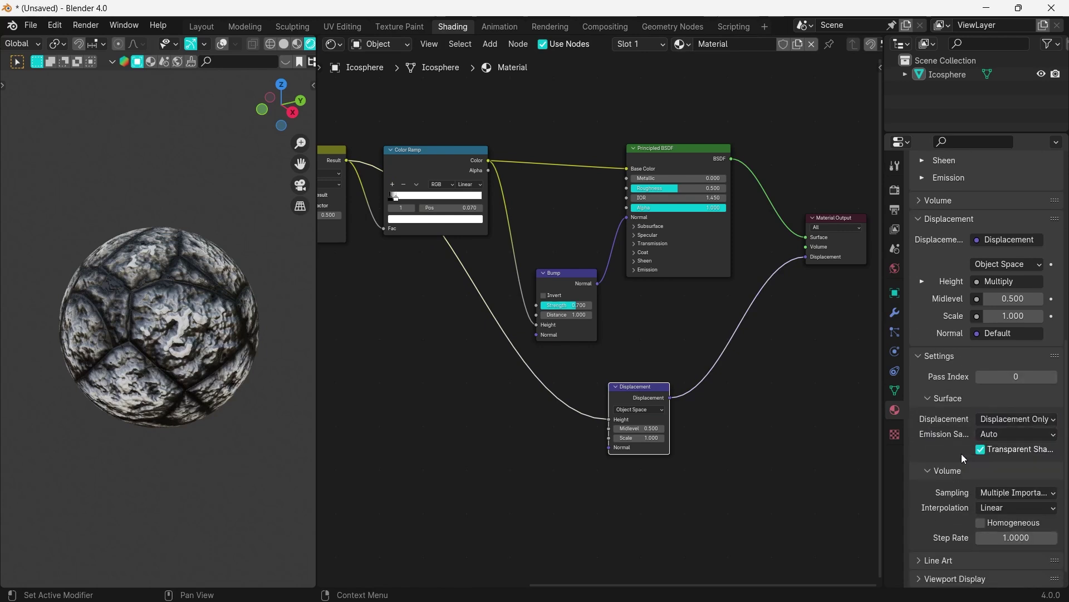
- Give the Displacement node Midlevel 0 and Scale 0.370
{"action": "left_click", "coordinate": [661, 429]}
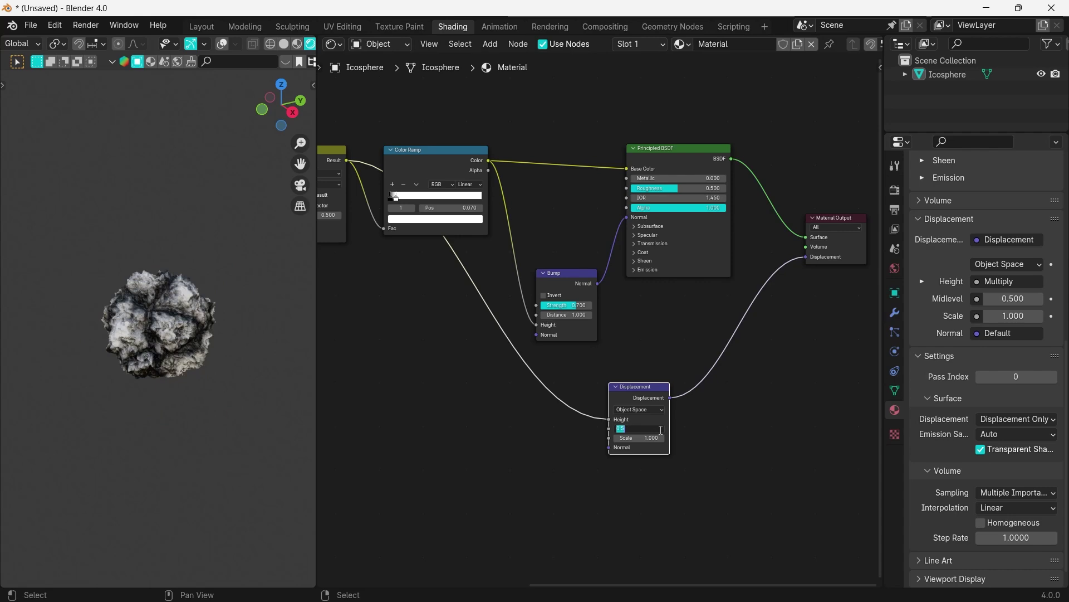
{"action": "key", "text": "Return"}
{"action": "scroll", "coordinate": [674, 451], "scroll_direction": "up", "scroll_amount": 1}
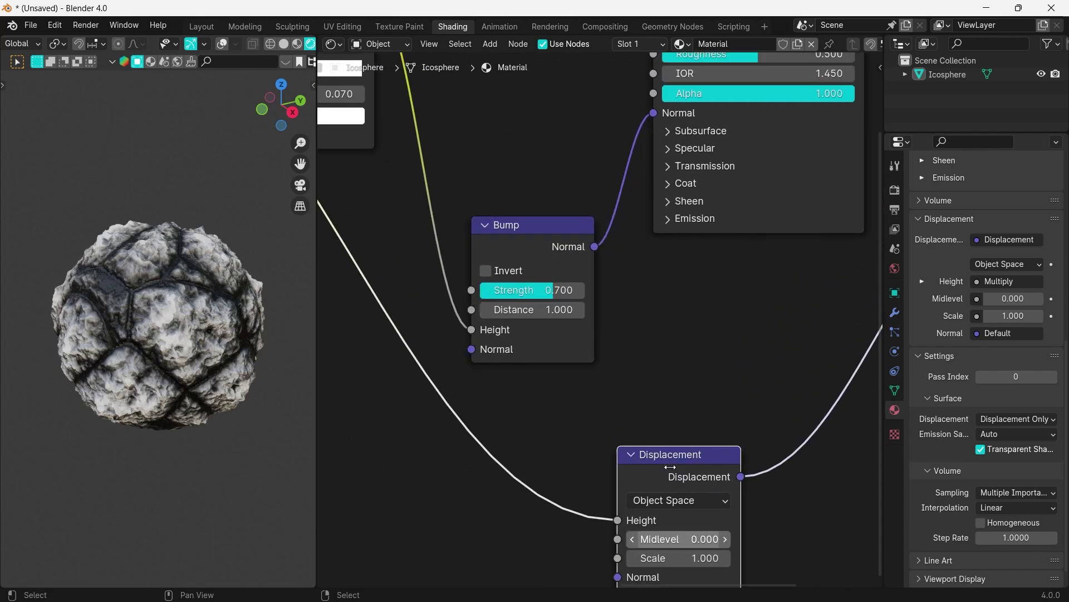
{"action": "middle_click_drag", "start_coordinate": [677, 530], "coordinate": [667, 291]}
{"action": "scroll", "coordinate": [667, 292], "scroll_direction": "up", "scroll_amount": 4}
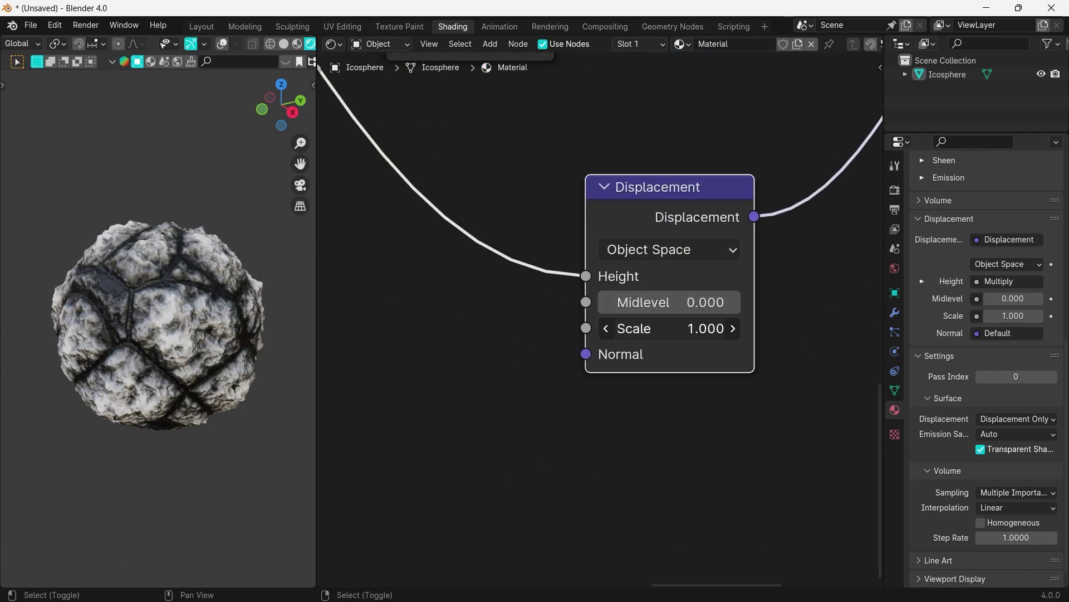
{"action": "left_click_drag", "start_coordinate": [697, 328], "coordinate": [626, 328]}
{"action": "scroll", "coordinate": [524, 260], "scroll_direction": "down", "scroll_amount": 8}
- Set displacement Scale near 0.370 and insert a duplicated Color Ramp on the Displacement Height link
{"action": "middle_click_drag", "start_coordinate": [489, 245], "coordinate": [546, 267]}
{"action": "key", "text": "shift+d"}
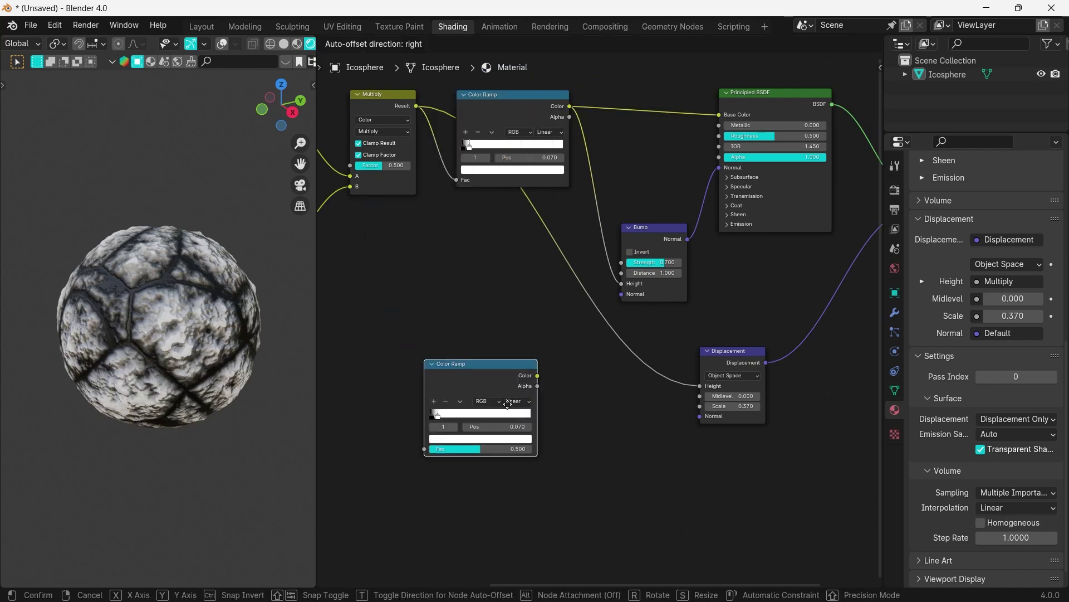
{"action": "left_click", "coordinate": [518, 455]}
{"action": "scroll", "coordinate": [661, 423], "scroll_direction": "up", "scroll_amount": 2}
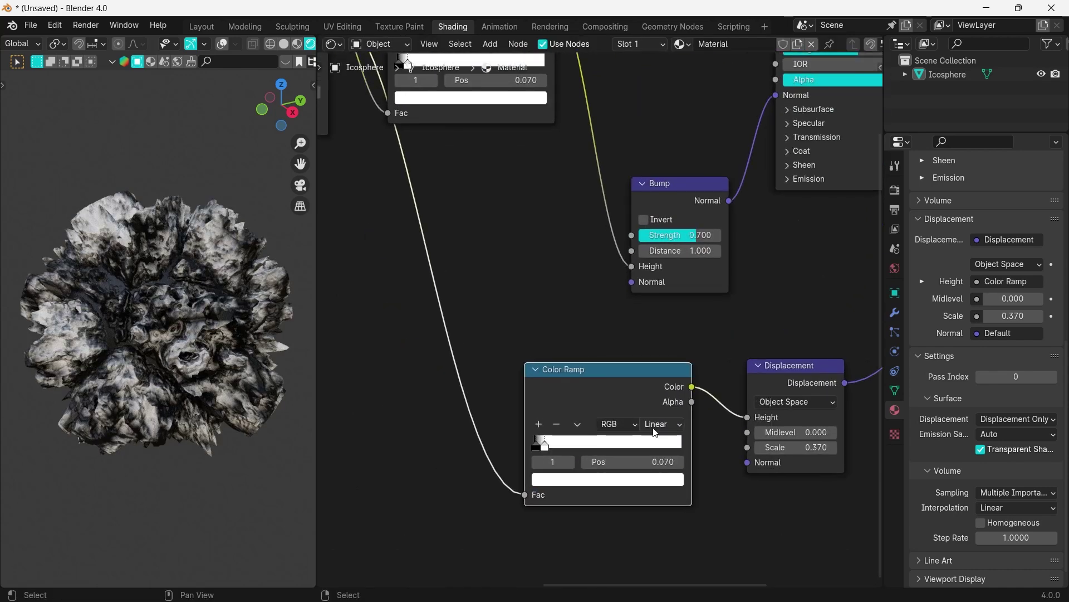
{"action": "middle_click_drag", "start_coordinate": [600, 447], "coordinate": [543, 310]}
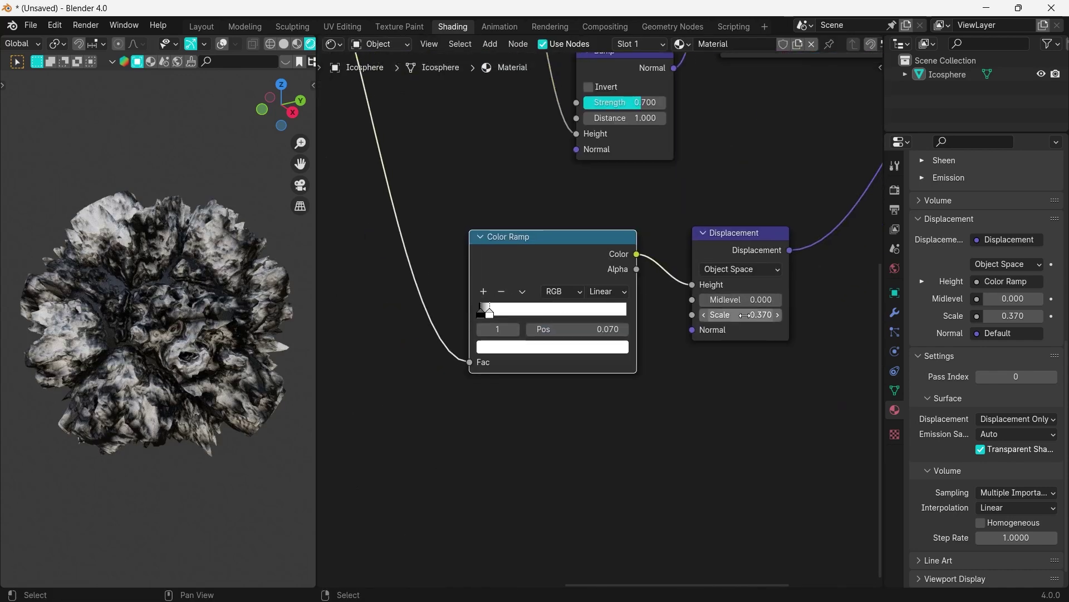
- Lower Displacement Scale to 0.070 and push the second ramp's stop to about 0.055
{"action": "left_click_drag", "start_coordinate": [740, 315], "coordinate": [699, 315]}
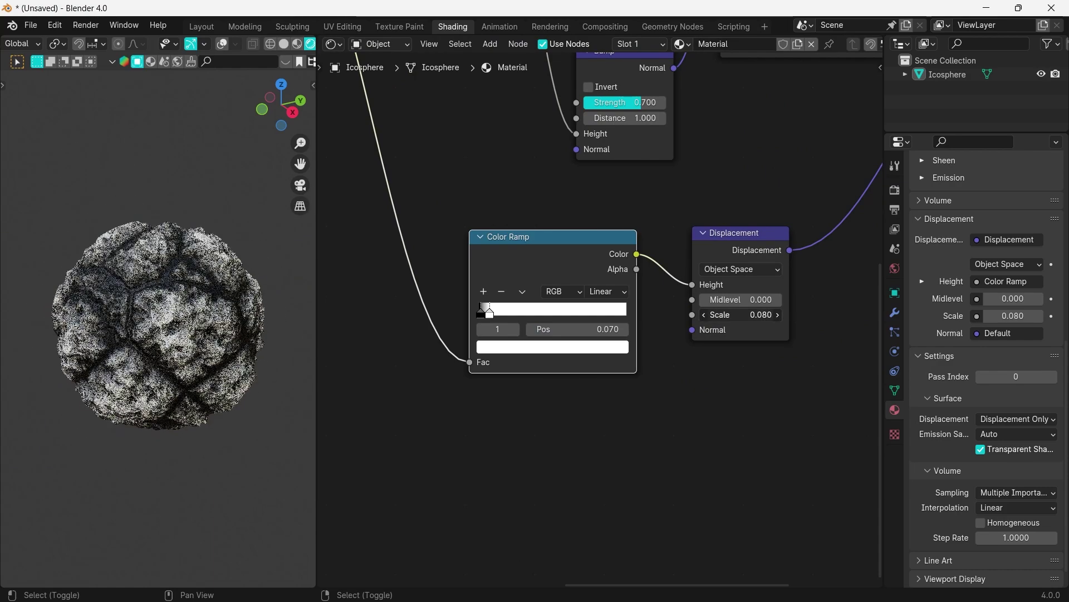
{"action": "scroll", "coordinate": [499, 320], "scroll_direction": "up", "scroll_amount": 2}
{"action": "mouse_move", "coordinate": [443, 315]}
{"action": "left_mouse_down"}
{"action": "mouse_move", "coordinate": [455, 314]}
{"action": "mouse_move", "coordinate": [435, 313]}
{"action": "left_mouse_up"}
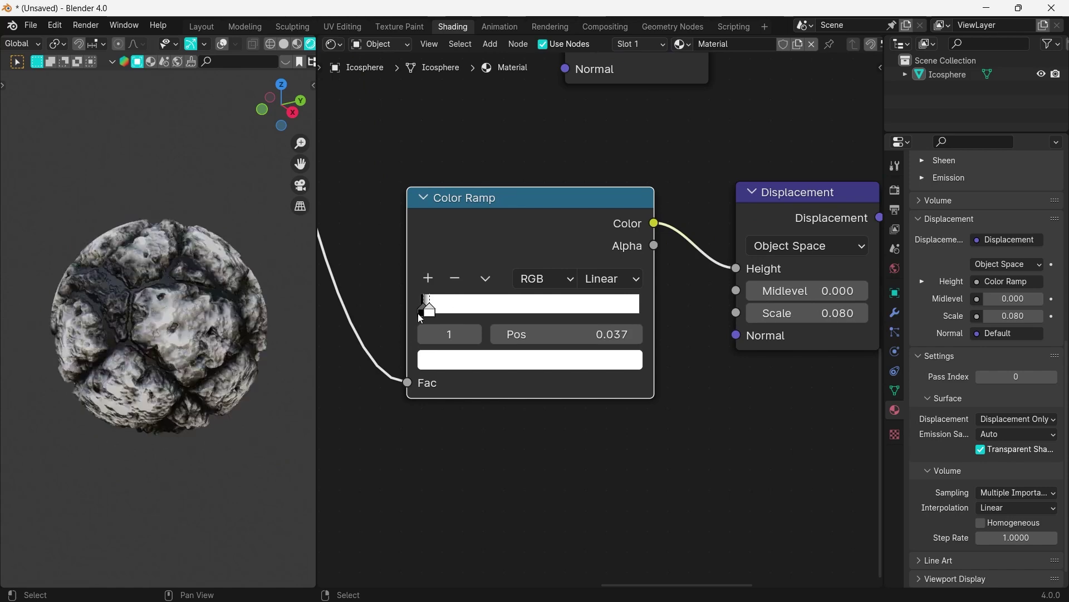
{"action": "left_click_drag", "start_coordinate": [428, 316], "coordinate": [425, 315]}
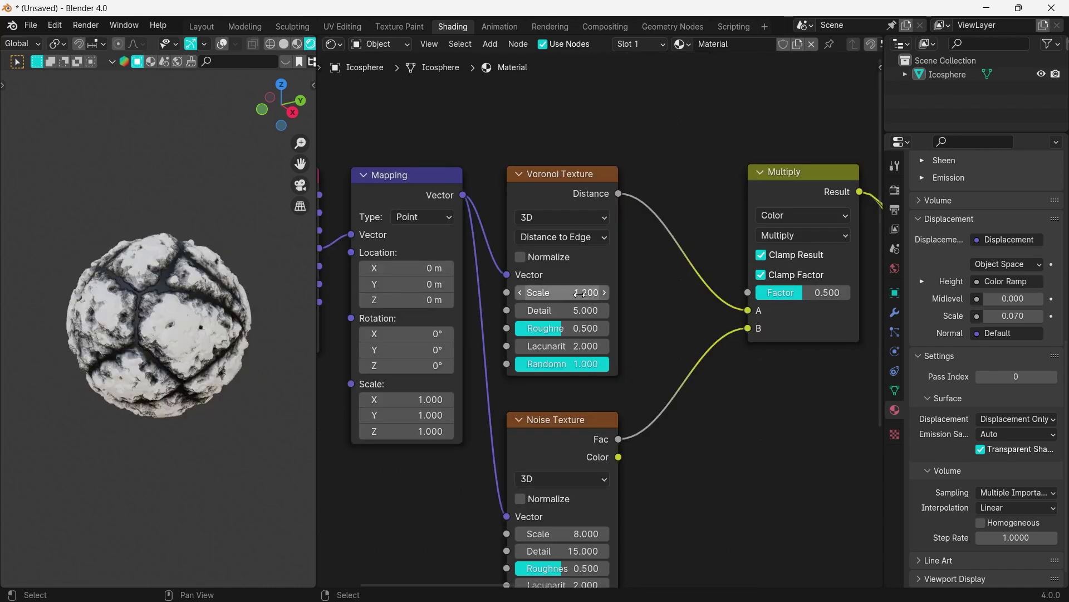
- Tidy the node layout, moving the Material Output up-right and the Bump node left
{"action": "scroll", "coordinate": [721, 320], "scroll_direction": "down", "scroll_amount": 1}
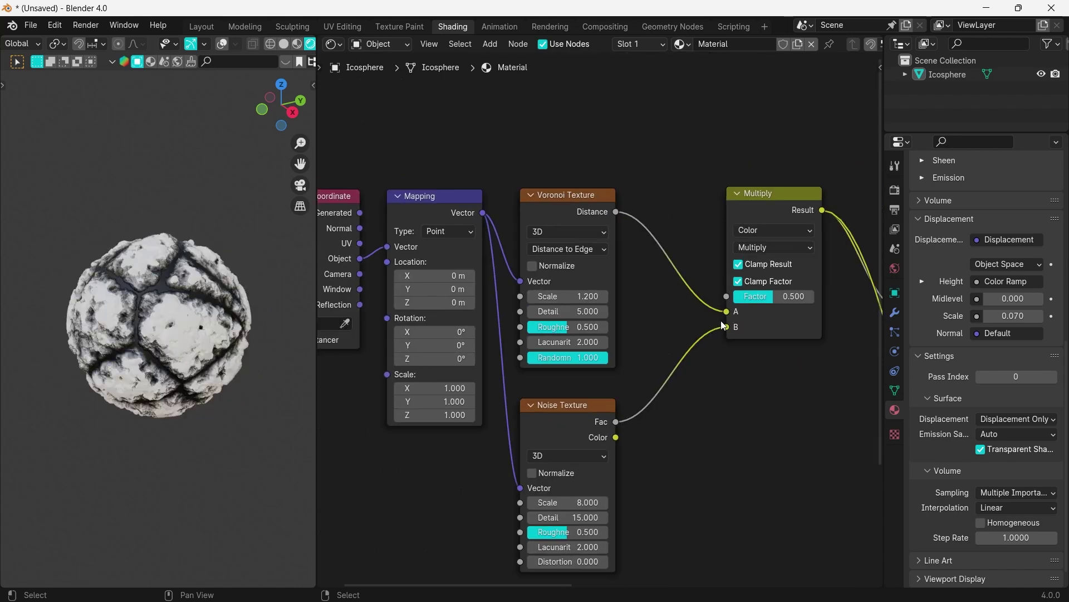
{"action": "middle_click_drag", "start_coordinate": [780, 329], "coordinate": [553, 302]}
{"action": "scroll", "coordinate": [682, 302], "scroll_direction": "down", "scroll_amount": 2}
{"action": "middle_click_drag", "start_coordinate": [696, 313], "coordinate": [498, 332]}
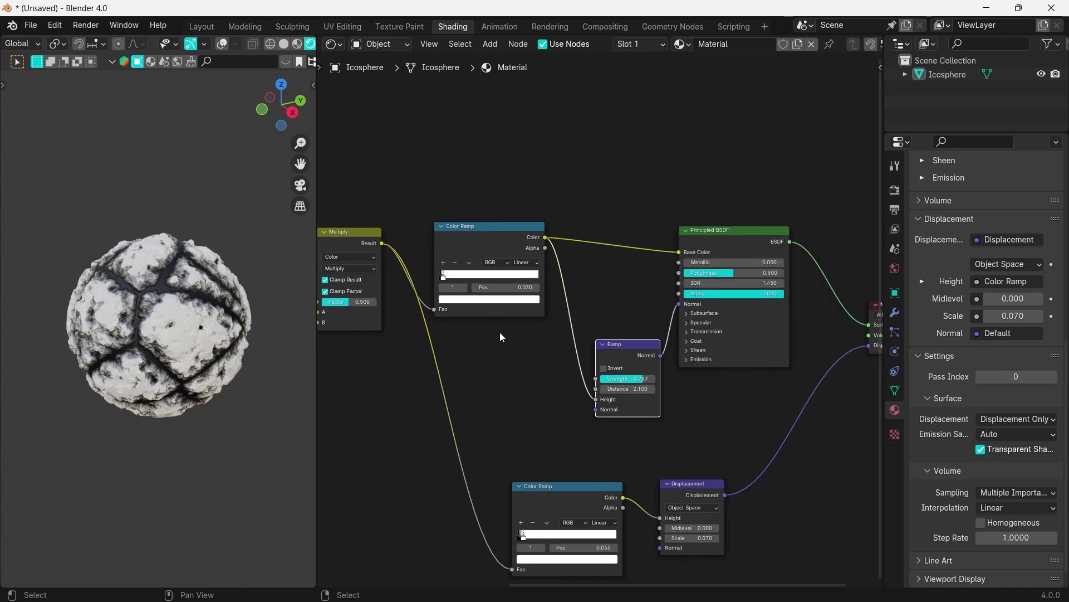
{"action": "middle_click_drag", "start_coordinate": [718, 364], "coordinate": [507, 354]}
{"action": "left_click_drag", "start_coordinate": [688, 292], "coordinate": [763, 258]}
{"action": "middle_click_drag", "start_coordinate": [620, 291], "coordinate": [728, 363]}
{"action": "left_click_drag", "start_coordinate": [516, 406], "coordinate": [499, 402]}
{"action": "left_click", "coordinate": [570, 228]}
- Insert a Mix Color node into the Base Color link
{"action": "middle_click_drag", "start_coordinate": [581, 237], "coordinate": [623, 271]}
{"action": "key", "text": "F3"}
{"action": "type", "text": "mix col"}
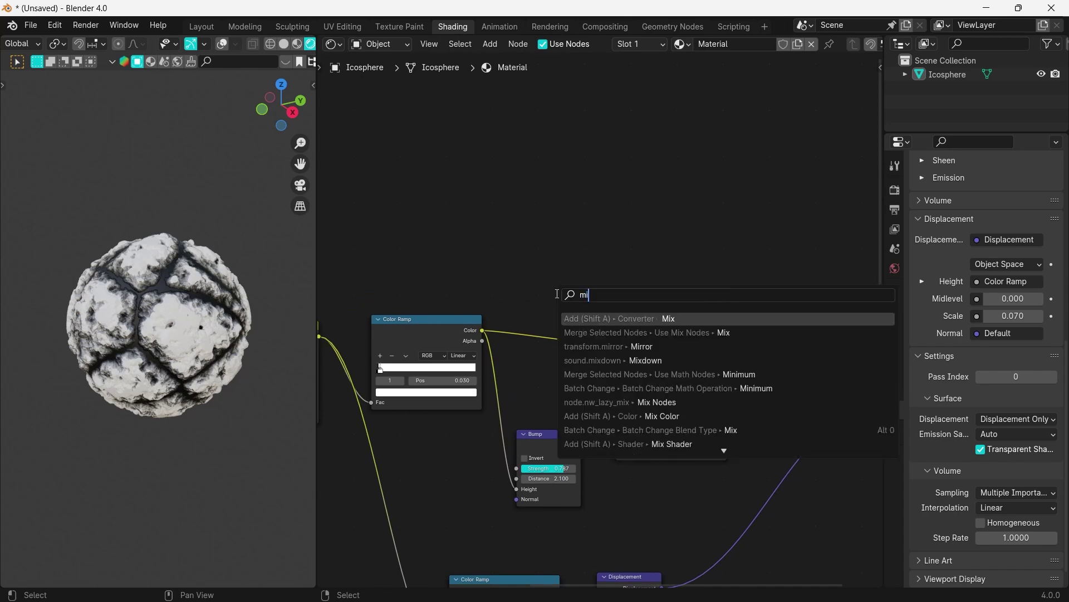
{"action": "key", "text": "Return"}
{"action": "left_click", "coordinate": [510, 286]}
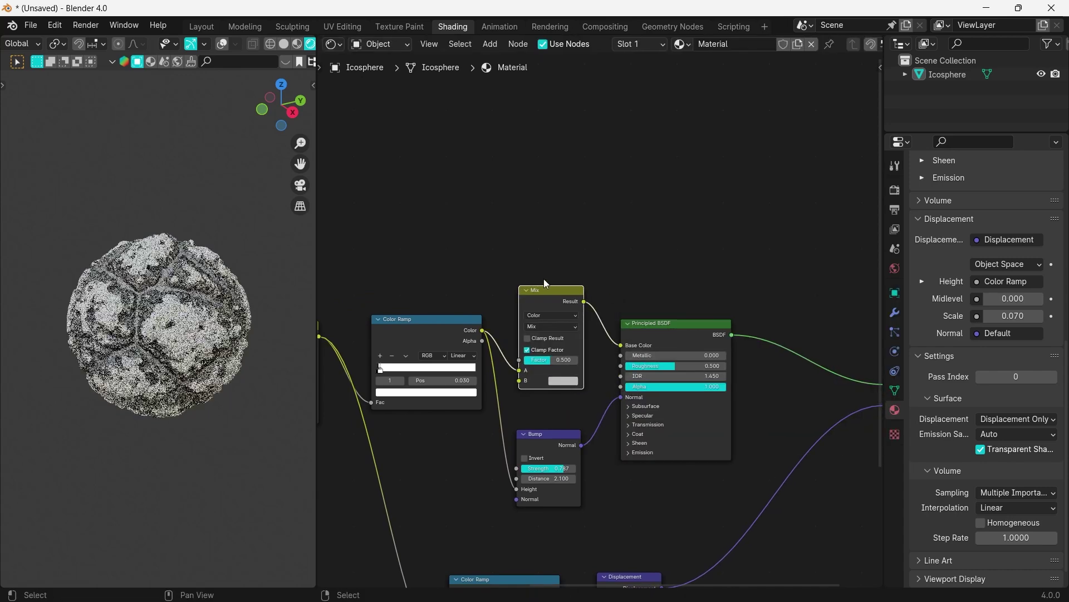
- Enable Clamp Result and set the mix blend mode to Darken
{"action": "scroll", "coordinate": [490, 390], "scroll_direction": "up", "scroll_amount": 2}
{"action": "scroll", "coordinate": [510, 390], "scroll_direction": "up", "scroll_amount": 1}
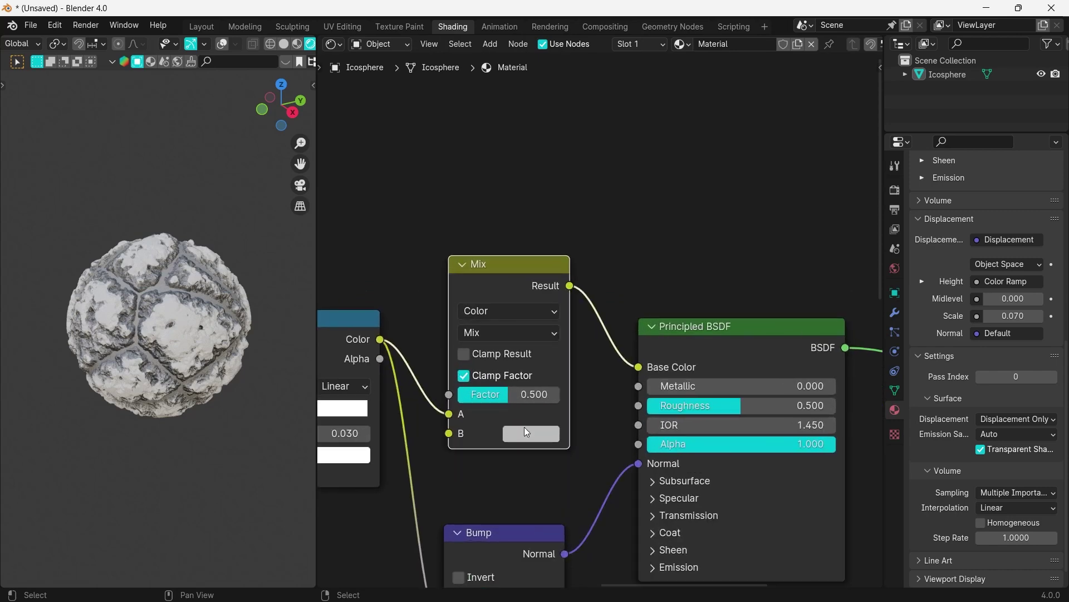
{"action": "left_click", "coordinate": [492, 355]}
{"action": "left_click", "coordinate": [506, 332]}
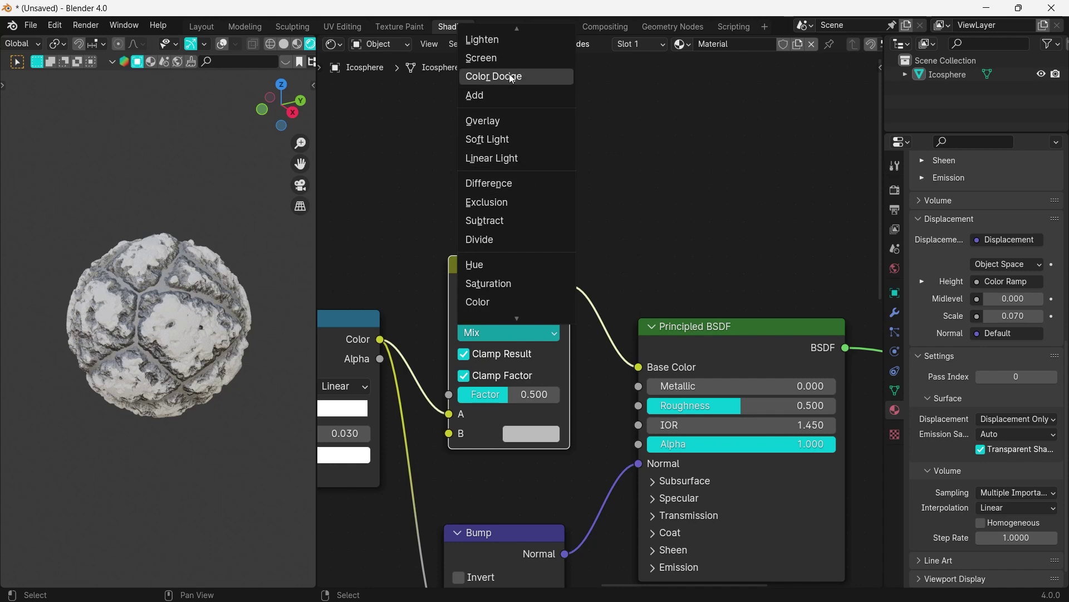
{"action": "mouse_move", "coordinate": [519, 25]}
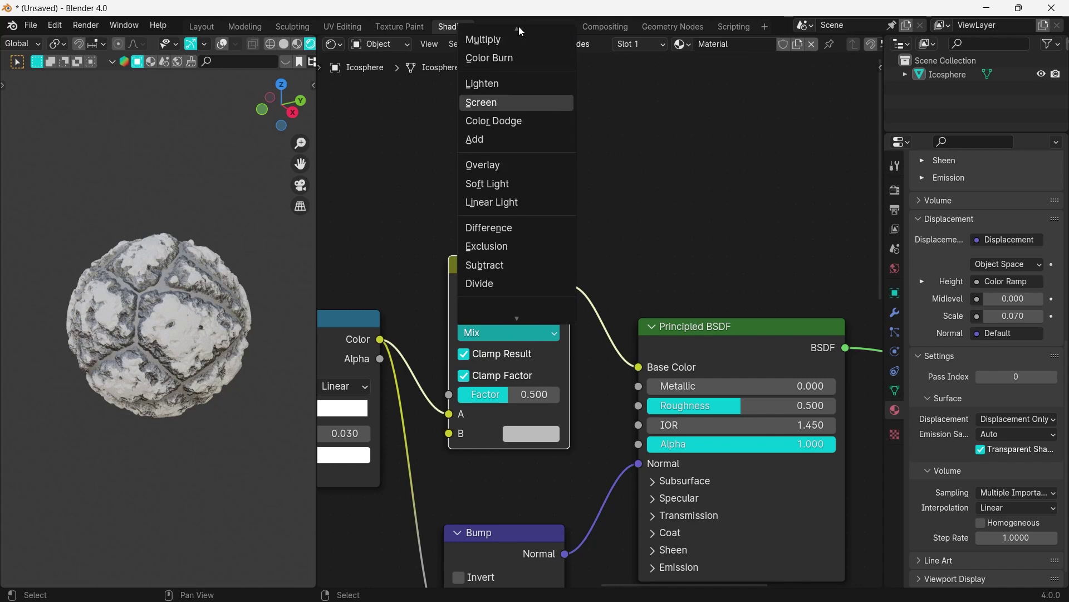
{"action": "left_click", "coordinate": [494, 87]}
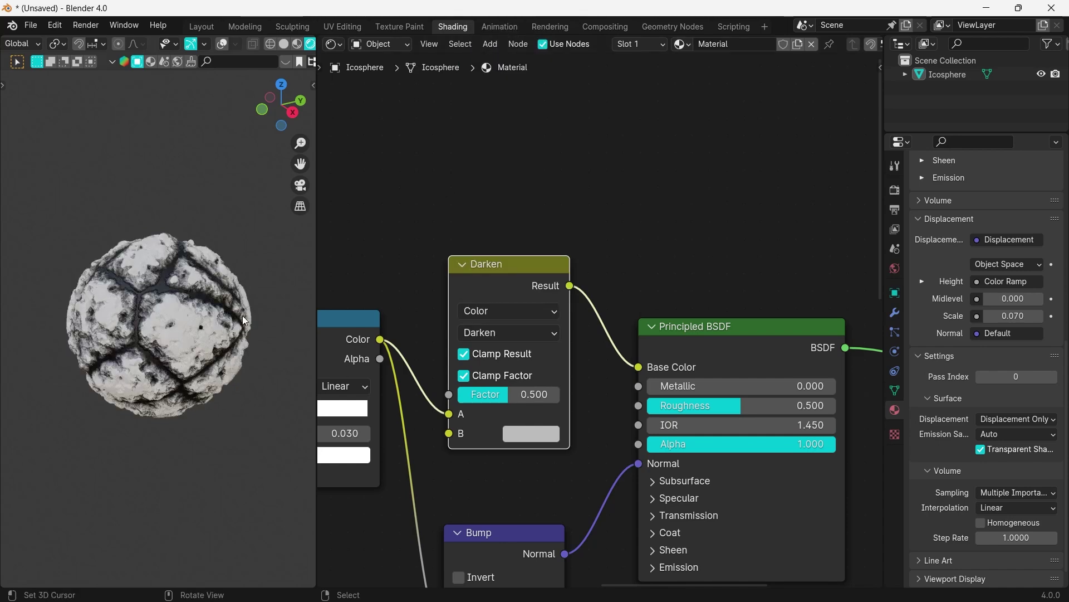
- Give the Darken node a dark blue B colour, with Factor at 0.500
{"action": "middle_click_drag", "start_coordinate": [541, 441], "coordinate": [618, 366]}
{"action": "left_click", "coordinate": [618, 368]}
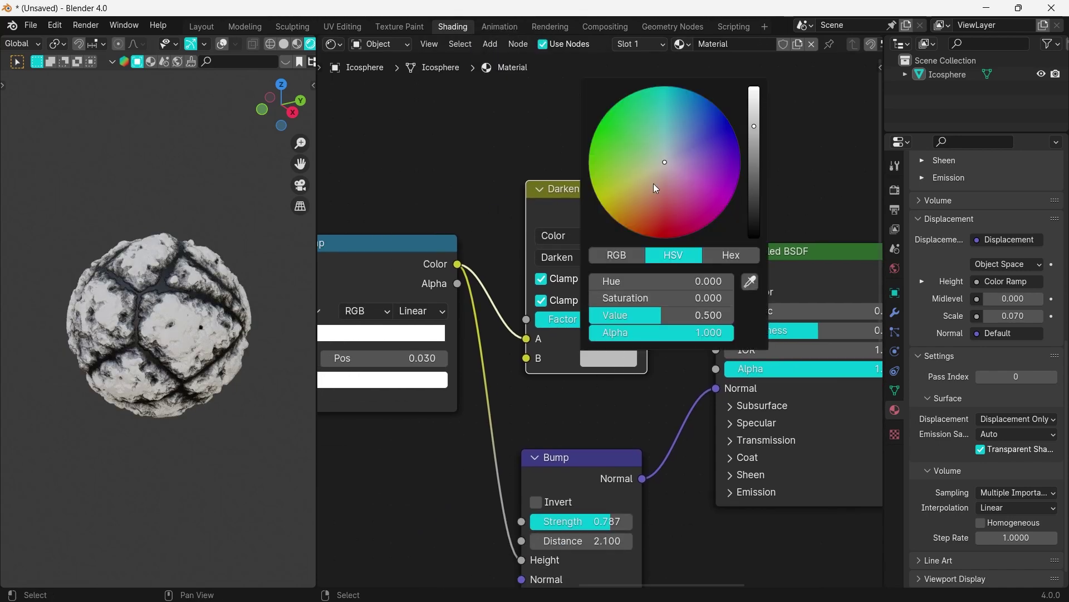
{"action": "mouse_move", "coordinate": [654, 185]}
{"action": "left_mouse_down"}
{"action": "mouse_move", "coordinate": [677, 193]}
{"action": "mouse_move", "coordinate": [618, 200]}
{"action": "mouse_move", "coordinate": [704, 133]}
{"action": "mouse_move", "coordinate": [685, 119]}
{"action": "left_mouse_up"}
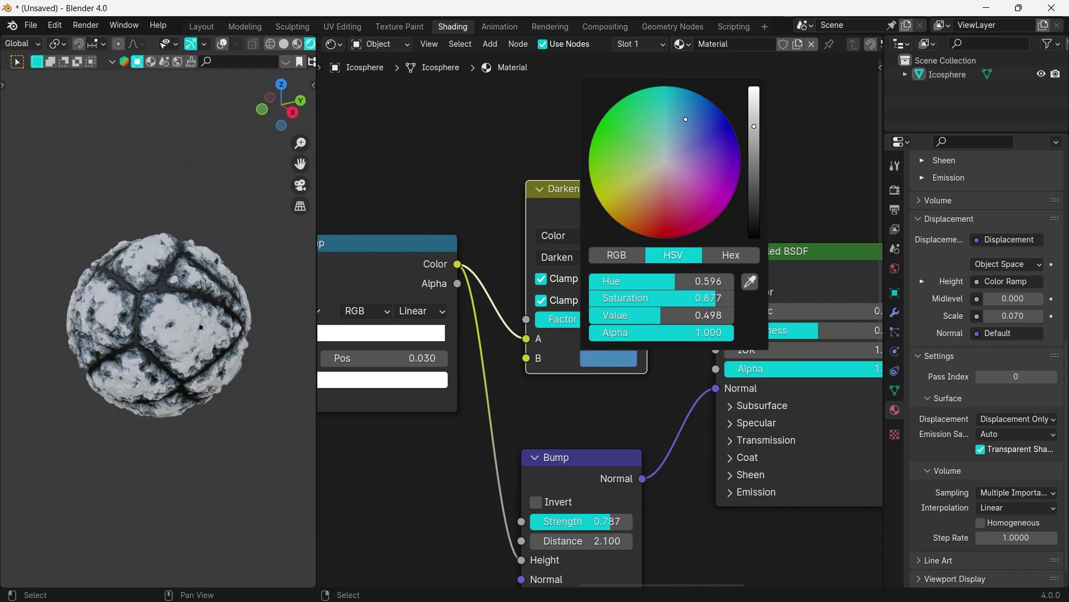
{"action": "mouse_move", "coordinate": [755, 129]}
{"action": "left_mouse_down"}
{"action": "mouse_move", "coordinate": [754, 168]}
{"action": "mouse_move", "coordinate": [753, 139]}
{"action": "left_mouse_up"}
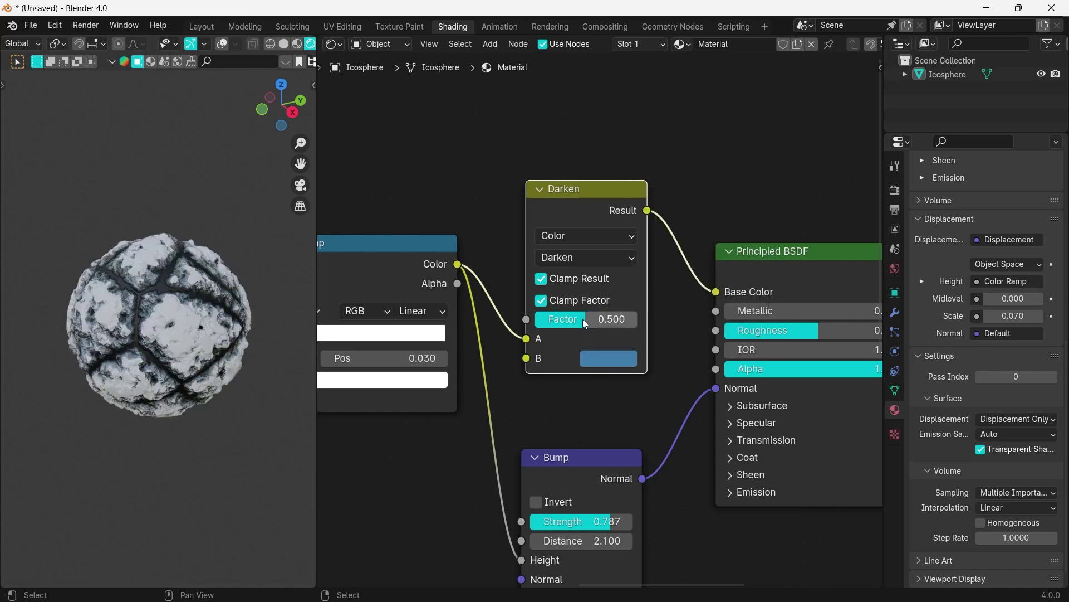
{"action": "mouse_move", "coordinate": [585, 323]}
{"action": "left_mouse_down"}
{"action": "mouse_move", "coordinate": [630, 323]}
{"action": "mouse_move", "coordinate": [586, 324]}
{"action": "left_mouse_up"}
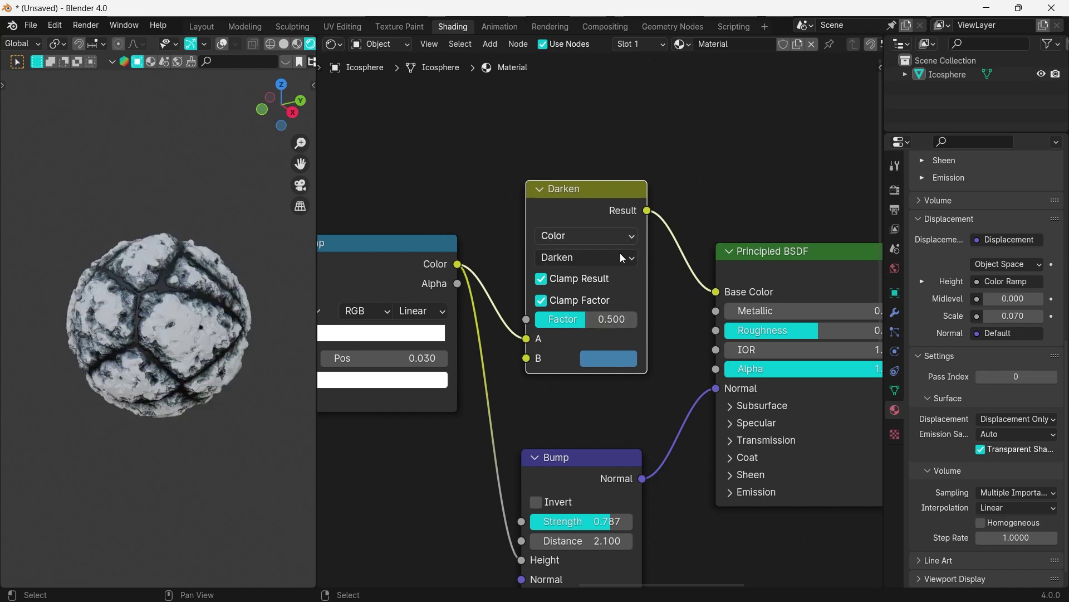
- Add an Emission node above the Principled BSDF and connect it to the Surface output
{"action": "scroll", "coordinate": [608, 289], "scroll_direction": "down", "scroll_amount": 5}
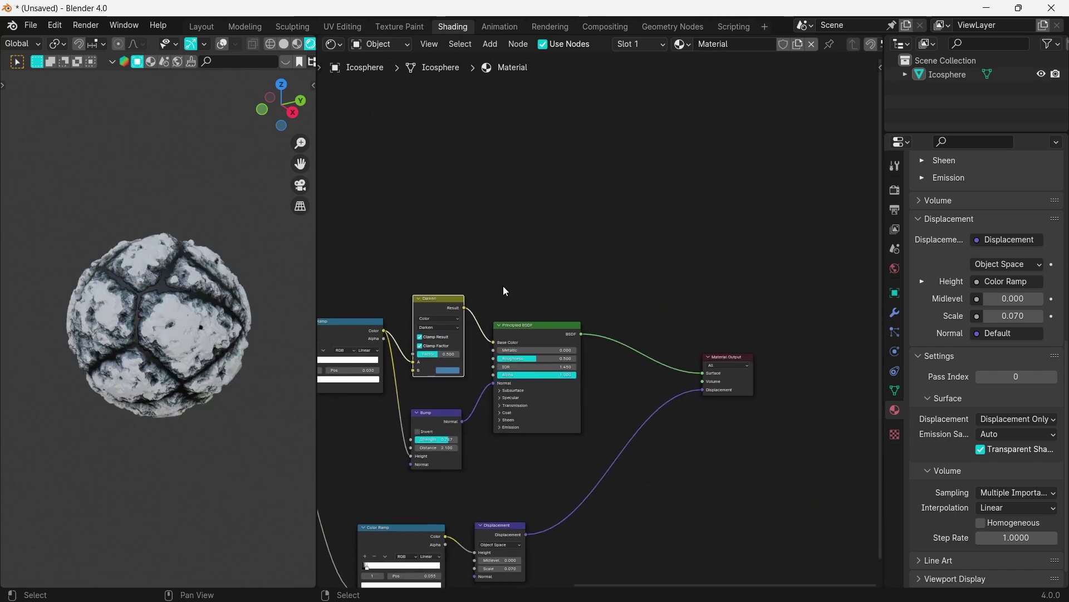
{"action": "scroll", "coordinate": [535, 241], "scroll_direction": "up", "scroll_amount": 3}
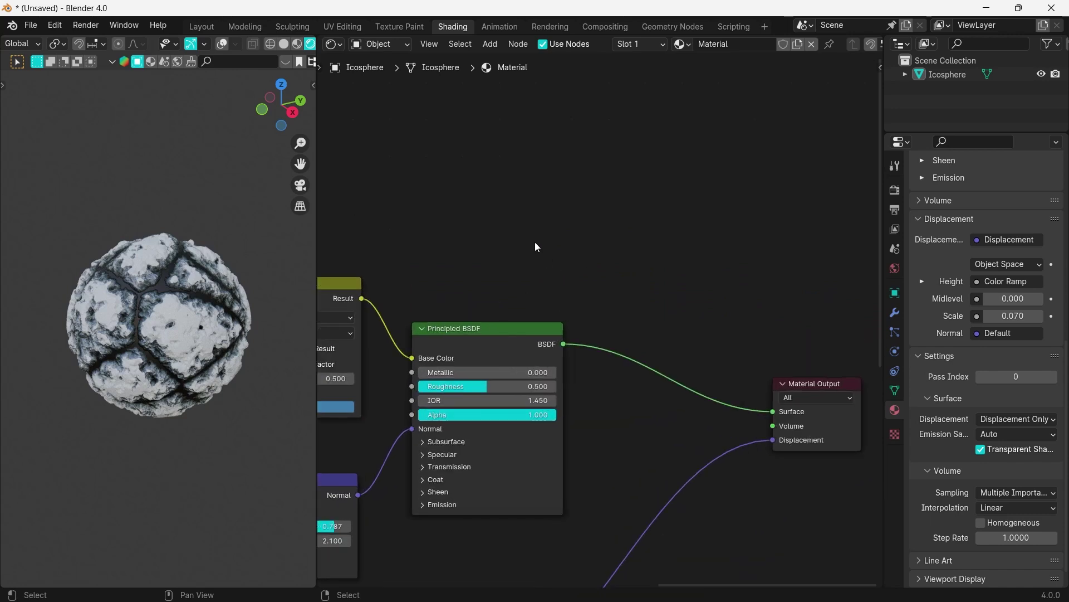
{"action": "key", "text": "F3"}
{"action": "type", "text": "emi"}
{"action": "key", "text": "Return"}
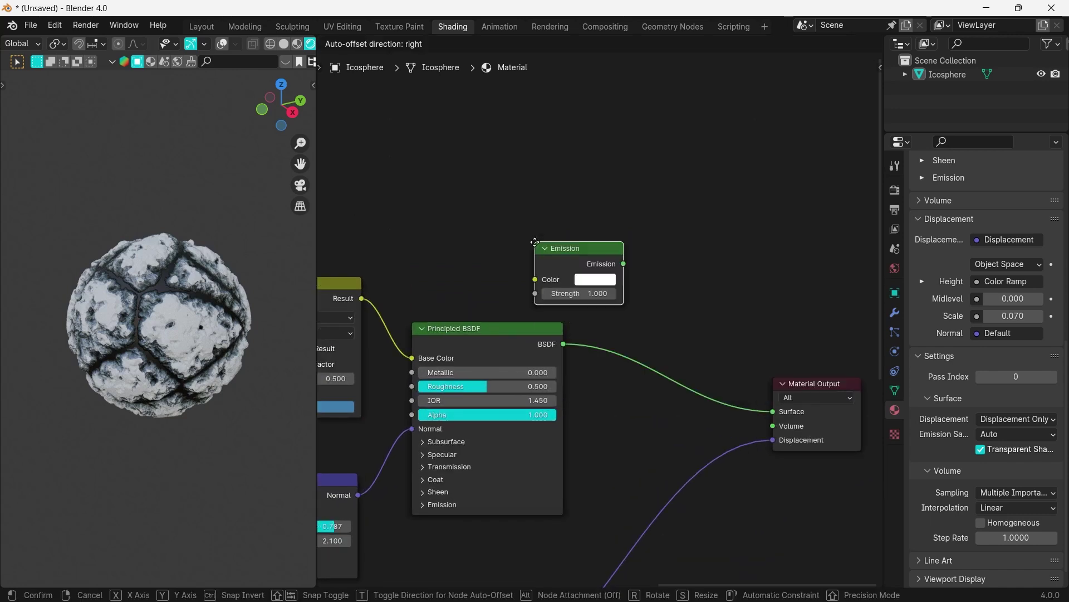
{"action": "left_click", "coordinate": [597, 226]}
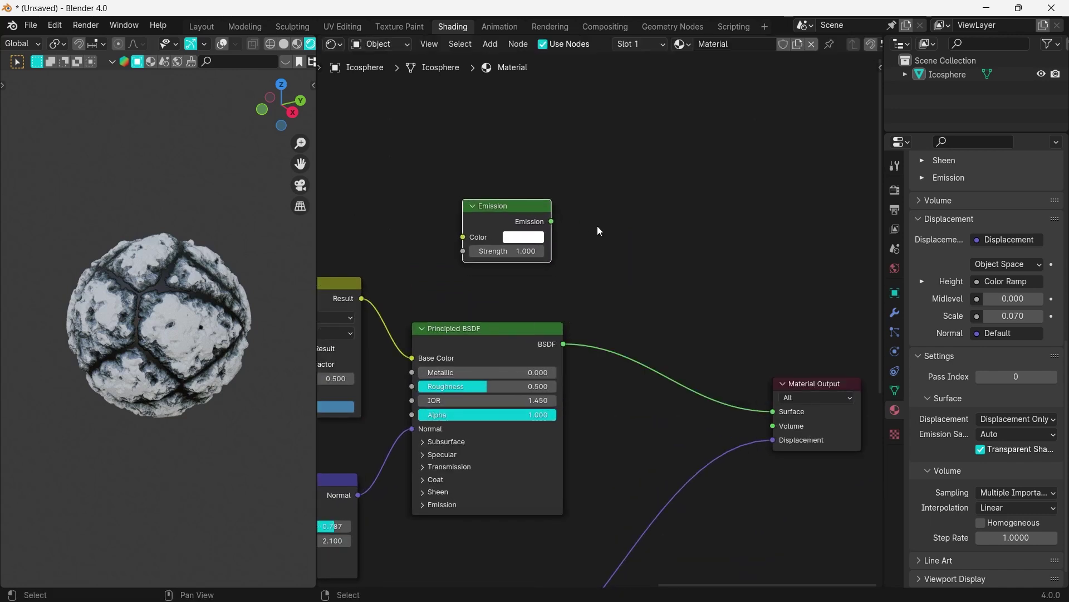
{"action": "left_click", "coordinate": [537, 213], "text": "ctrl+shift"}
- Make the Emission colour orange with Strength 2
{"action": "left_click", "coordinate": [520, 239]}
{"action": "left_click_drag", "start_coordinate": [557, 113], "coordinate": [550, 147]}
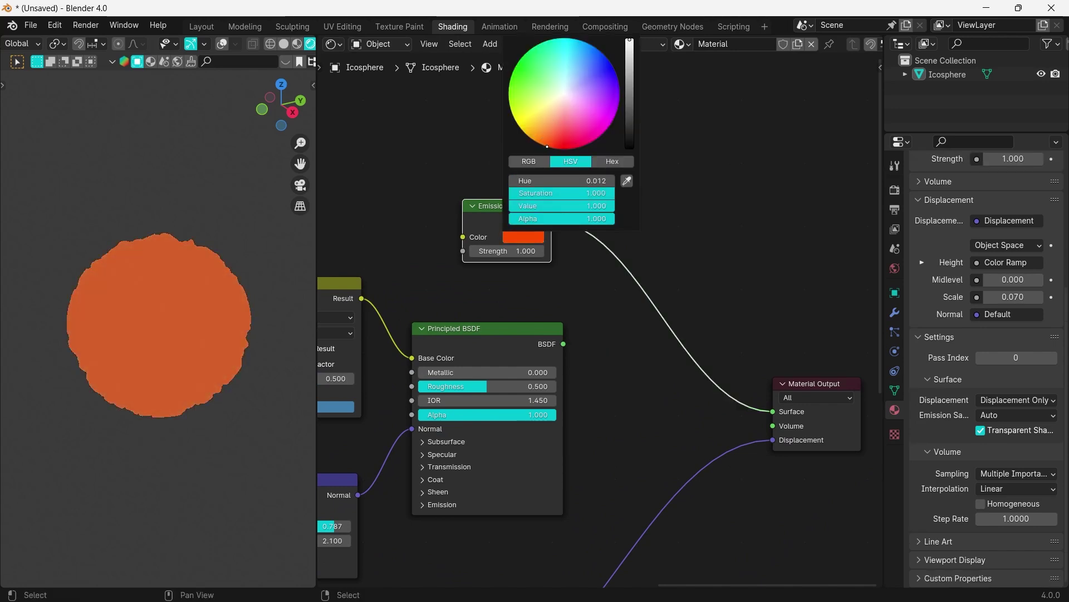
{"action": "left_click", "coordinate": [516, 255]}
{"action": "type", "text": "2"}
{"action": "key", "text": "Return"}
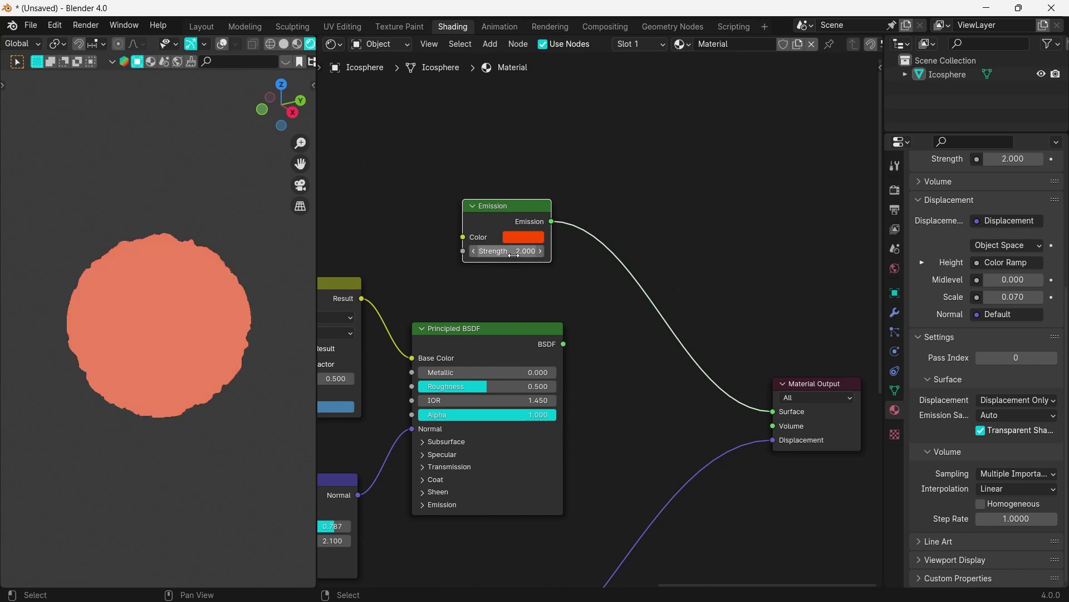
{"action": "middle_click_drag", "start_coordinate": [559, 208], "coordinate": [580, 222]}
{"action": "left_click", "coordinate": [729, 277]}
- Insert a Mix Shader on the Emission-to-Surface link, blending with Principled BSDF at Fac 0.500
{"action": "key", "text": "F3"}
{"action": "type", "text": "mix sha"}
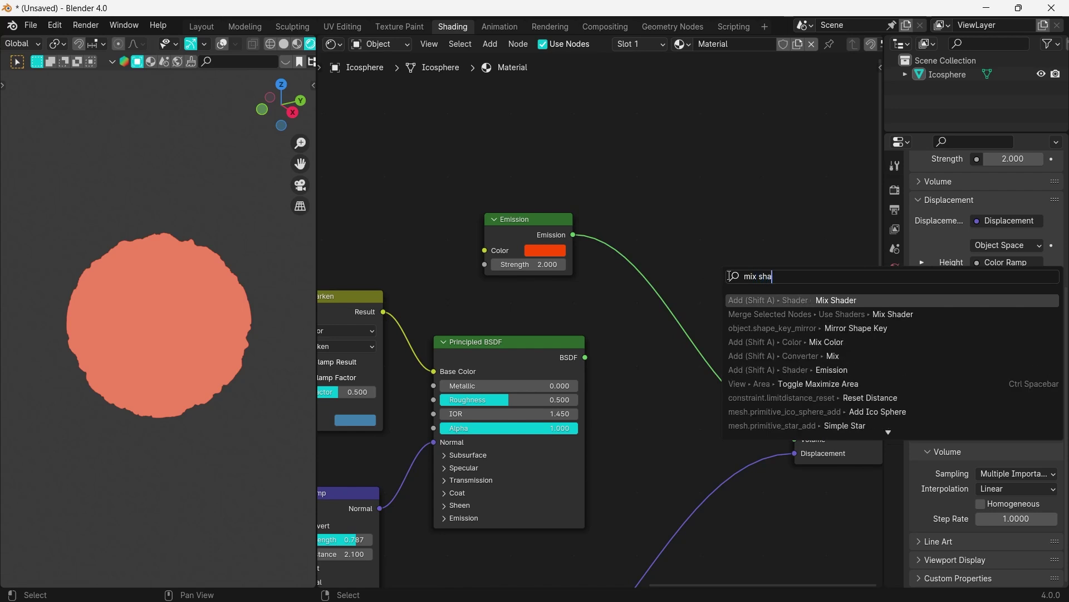
{"action": "key", "text": "Return"}
{"action": "left_click", "coordinate": [656, 322]}
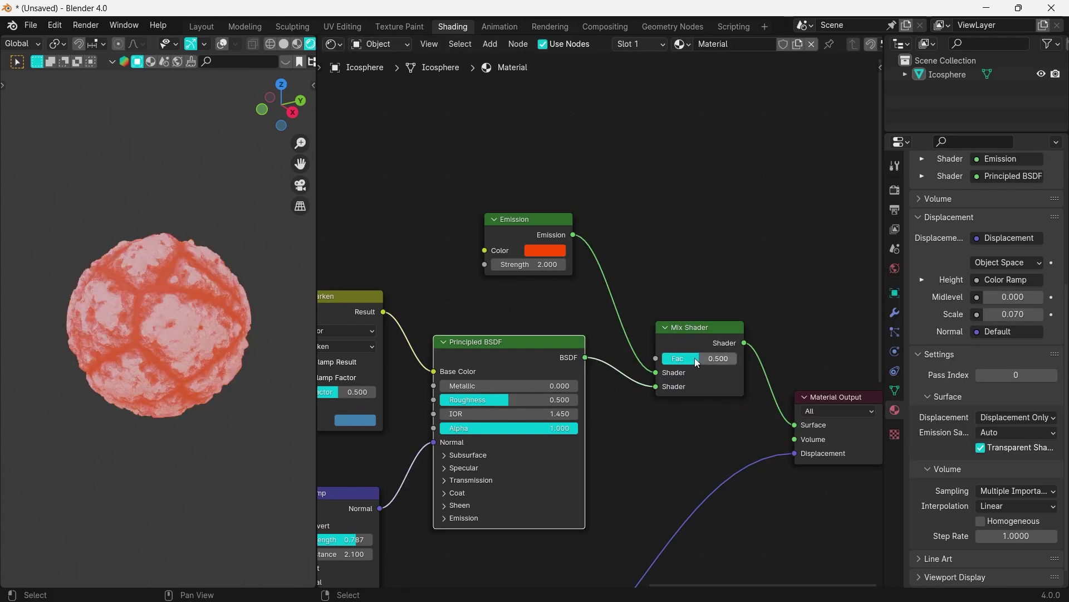
{"action": "mouse_move", "coordinate": [695, 358]}
{"action": "left_mouse_down"}
{"action": "mouse_move", "coordinate": [736, 358]}
{"action": "mouse_move", "coordinate": [689, 357]}
{"action": "mouse_move", "coordinate": [729, 358]}
{"action": "mouse_move", "coordinate": [700, 358]}
{"action": "left_mouse_up"}
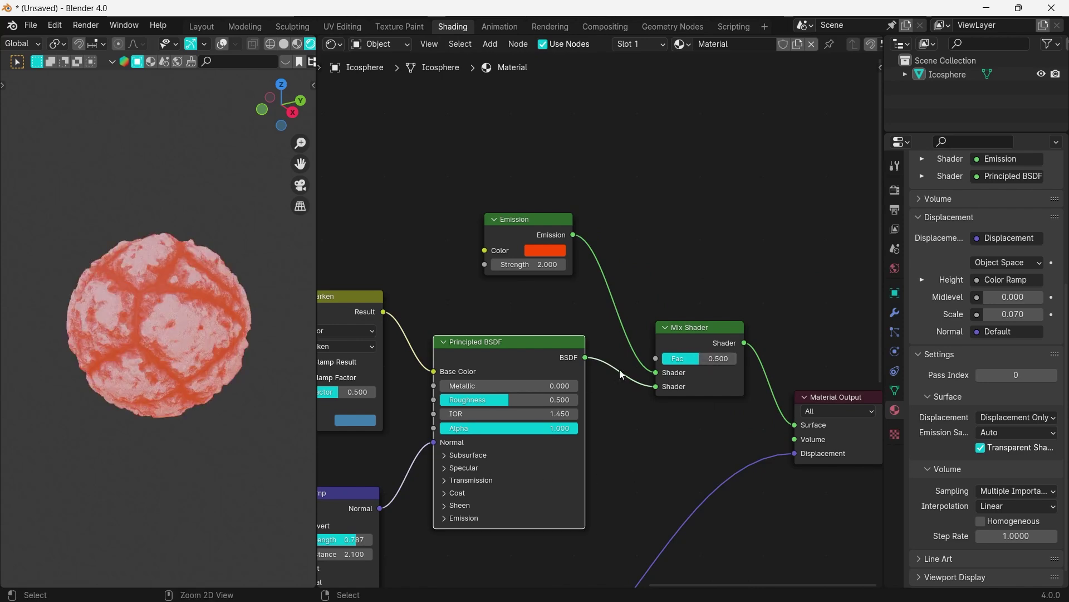
{"action": "middle_click_drag", "start_coordinate": [577, 249], "coordinate": [720, 318]}
{"action": "left_click_drag", "start_coordinate": [647, 291], "coordinate": [617, 272]}
{"action": "middle_click_drag", "start_coordinate": [463, 298], "coordinate": [556, 329]}
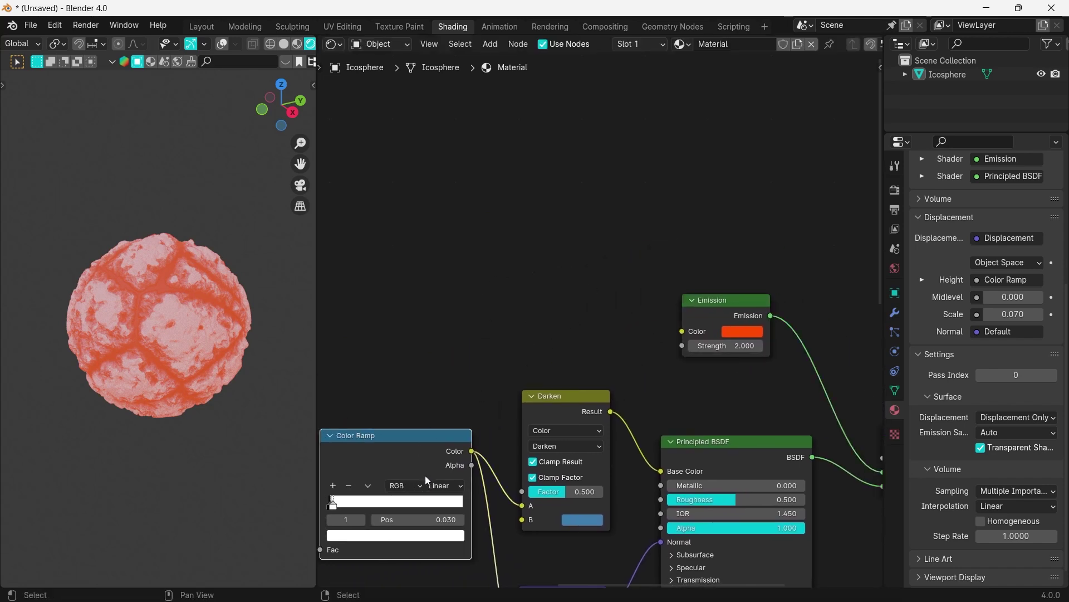
- Duplicate the Color Ramp and connect its Color to the Mix Shader Fac
{"action": "key", "text": "shift+d"}
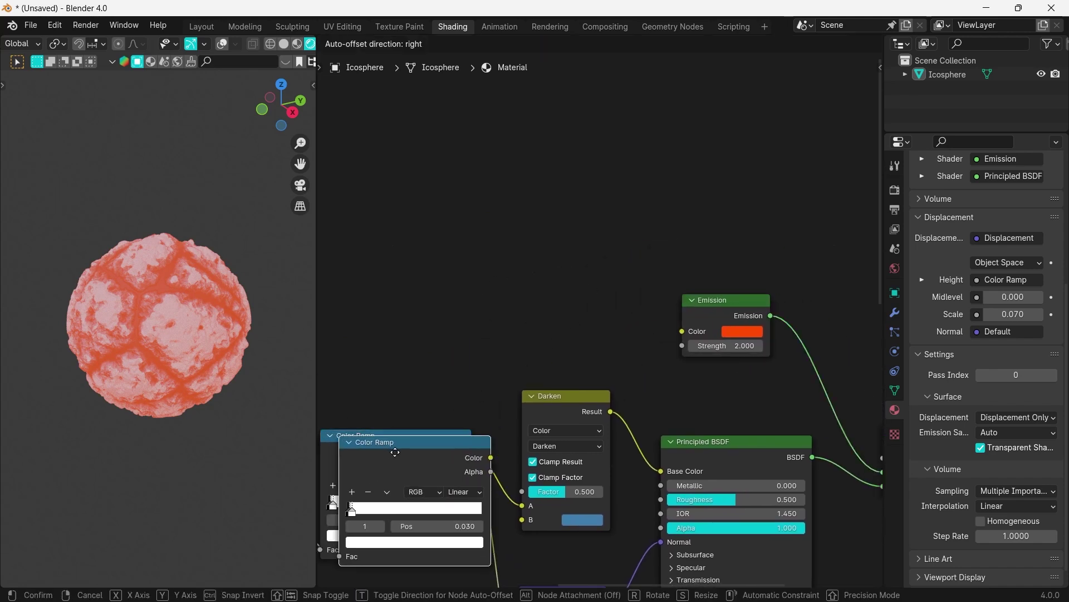
{"action": "left_click", "coordinate": [543, 174]}
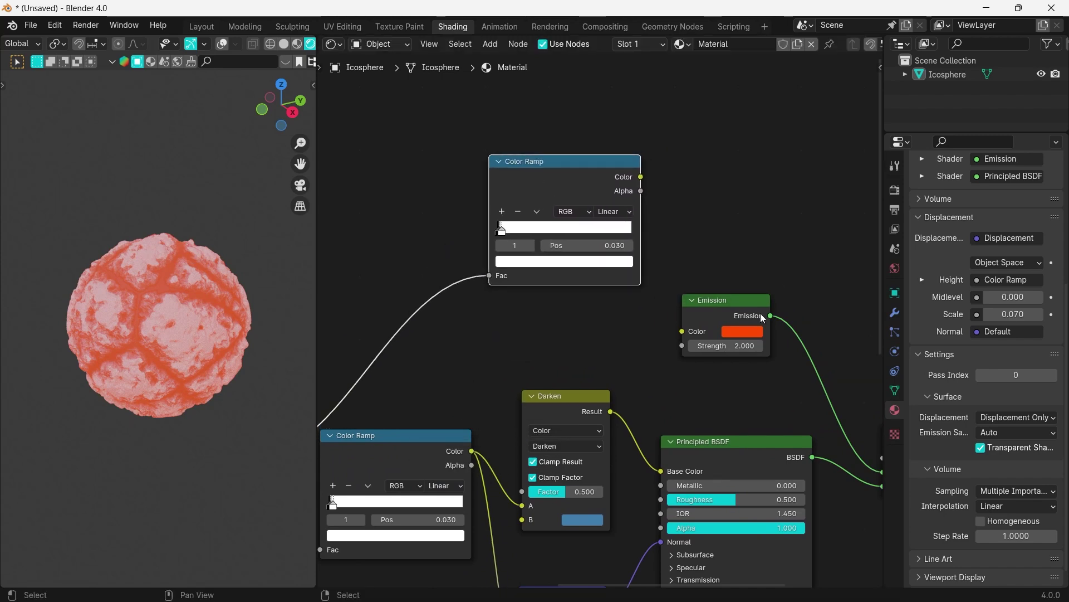
{"action": "middle_click_drag", "start_coordinate": [703, 208], "coordinate": [563, 136]}
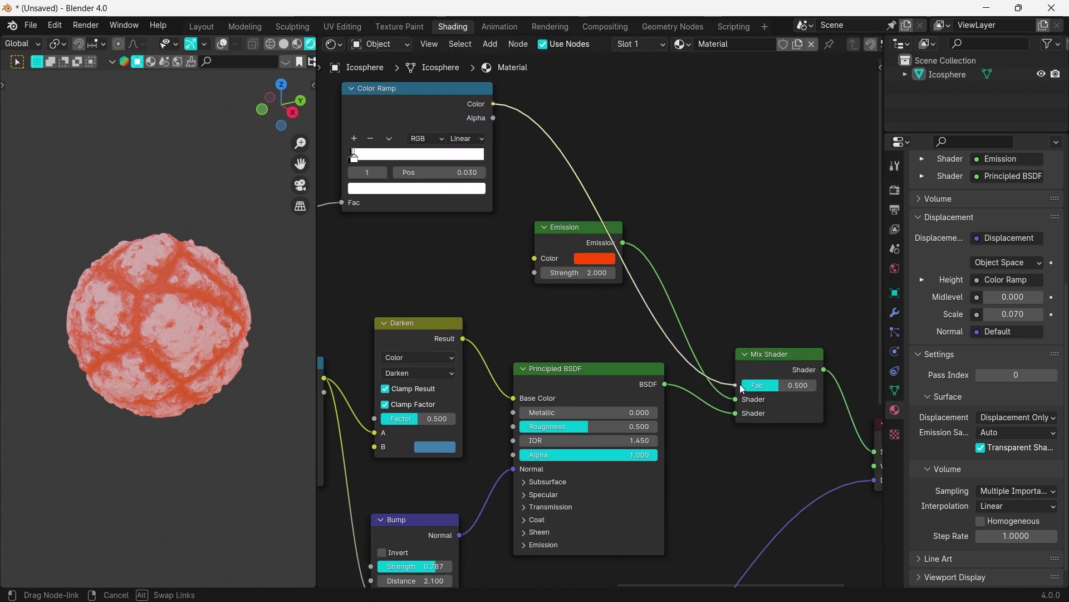
{"action": "left_click_drag", "start_coordinate": [743, 388], "coordinate": [736, 385]}
- Move the Emission node aside and set the new ramp's first stop to 0.012 for thin cracks
{"action": "left_click_drag", "start_coordinate": [565, 241], "coordinate": [519, 283]}
{"action": "middle_click_drag", "start_coordinate": [549, 224], "coordinate": [749, 307]}
{"action": "scroll", "coordinate": [582, 204], "scroll_direction": "up", "scroll_amount": 5}
{"action": "left_click_drag", "start_coordinate": [614, 171], "coordinate": [659, 194]}
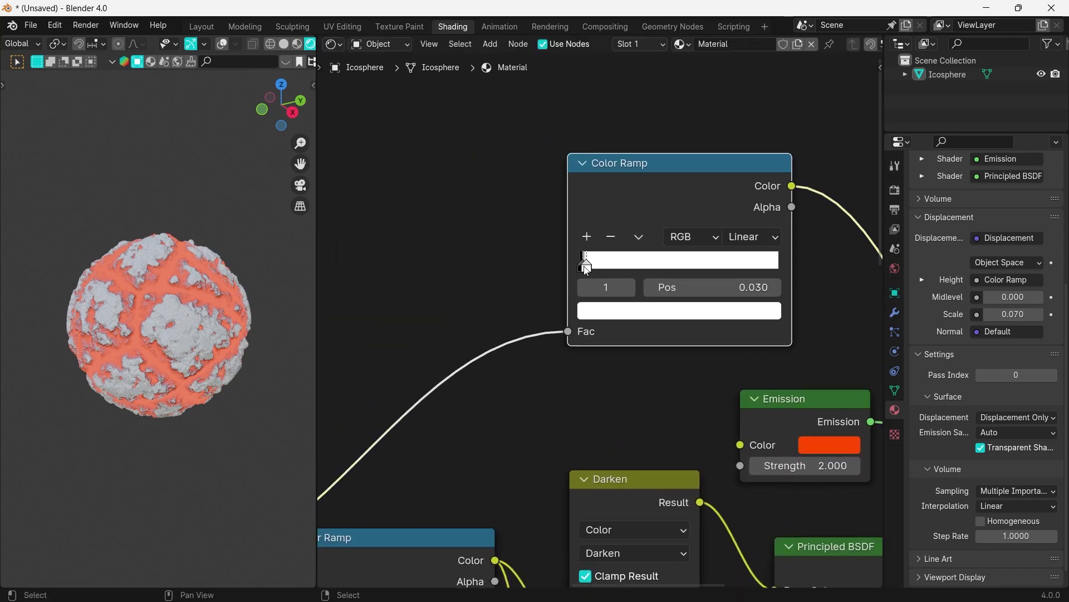
{"action": "scroll", "coordinate": [587, 270], "scroll_direction": "up", "scroll_amount": 2}
{"action": "left_click_drag", "start_coordinate": [588, 255], "coordinate": [580, 257]}
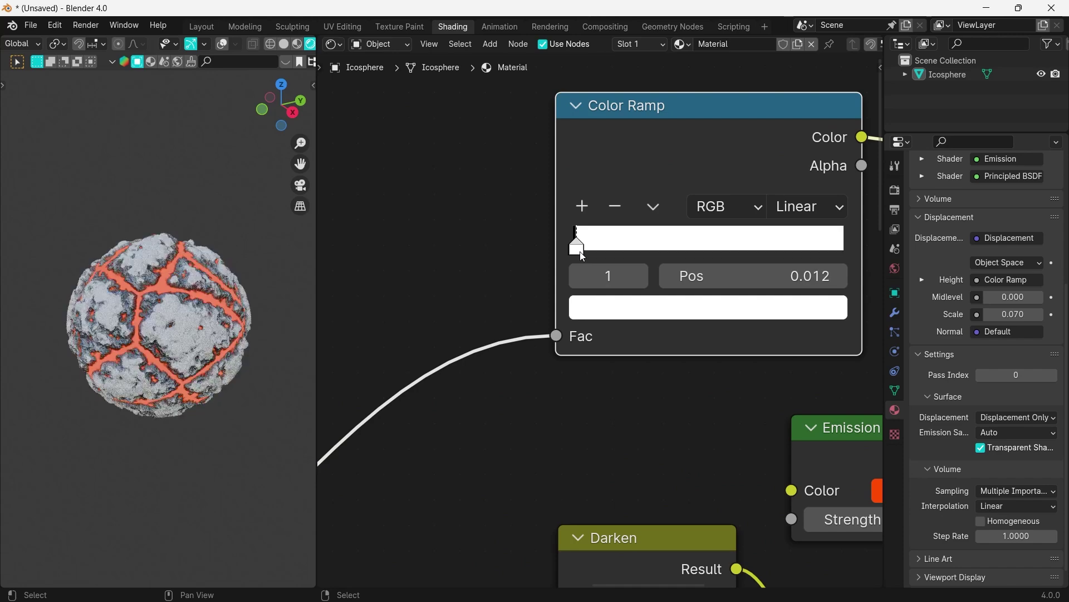
{"action": "scroll", "coordinate": [577, 181], "scroll_direction": "up", "scroll_amount": 2}
{"action": "scroll", "coordinate": [180, 357], "scroll_direction": "down", "scroll_amount": 2}
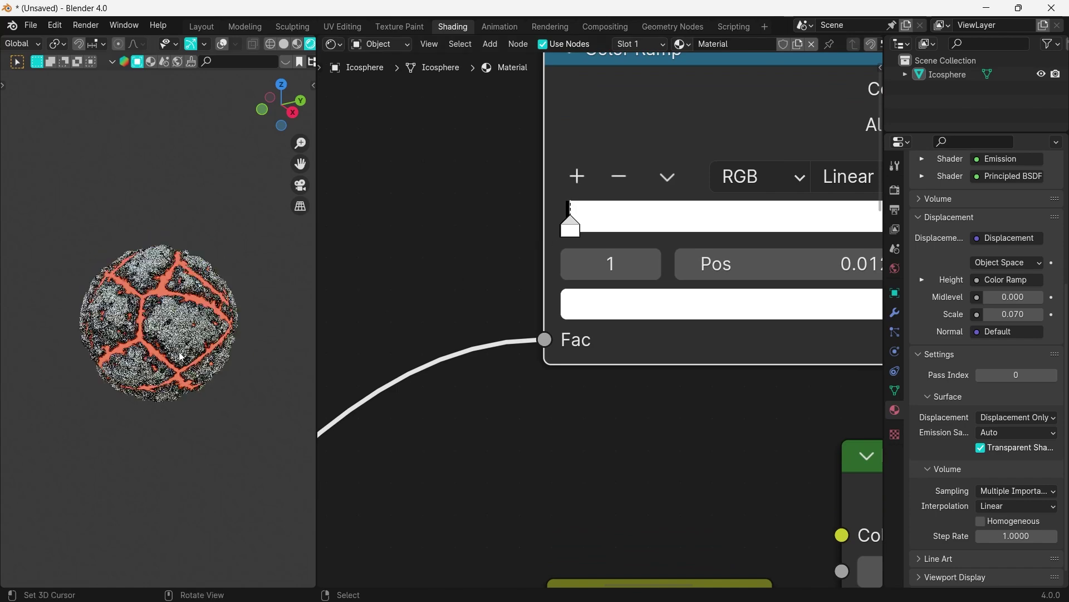
{"action": "scroll", "coordinate": [191, 355], "scroll_direction": "up", "scroll_amount": 3}
{"action": "scroll", "coordinate": [223, 351], "scroll_direction": "up", "scroll_amount": 1}
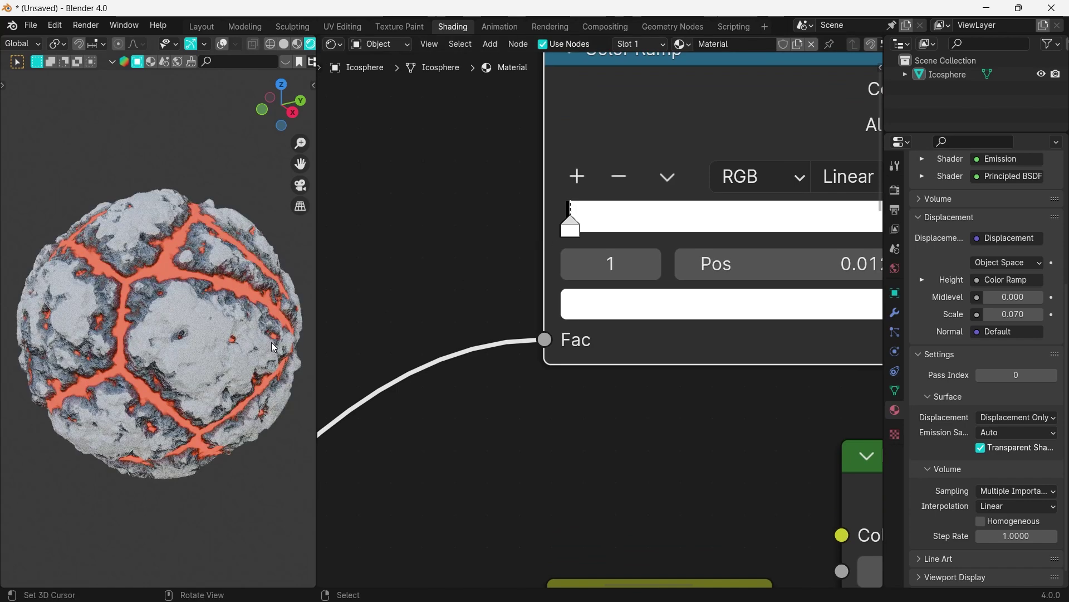
{"action": "scroll", "coordinate": [455, 346], "scroll_direction": "down", "scroll_amount": 2}
{"action": "scroll", "coordinate": [562, 405], "scroll_direction": "down", "scroll_amount": 5}
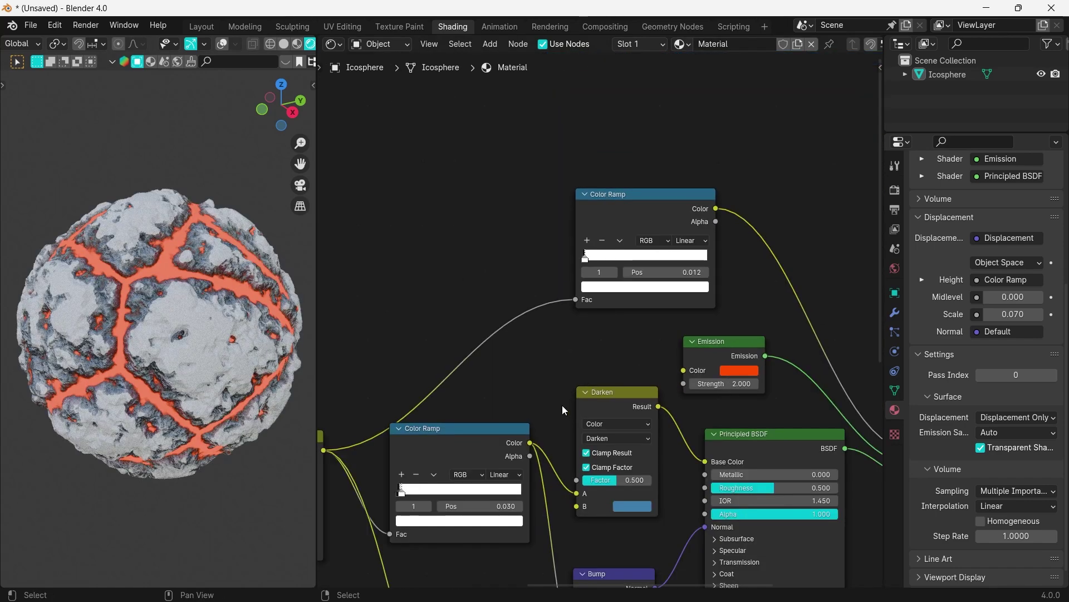
{"action": "middle_click_drag", "start_coordinate": [563, 406], "coordinate": [810, 315]}
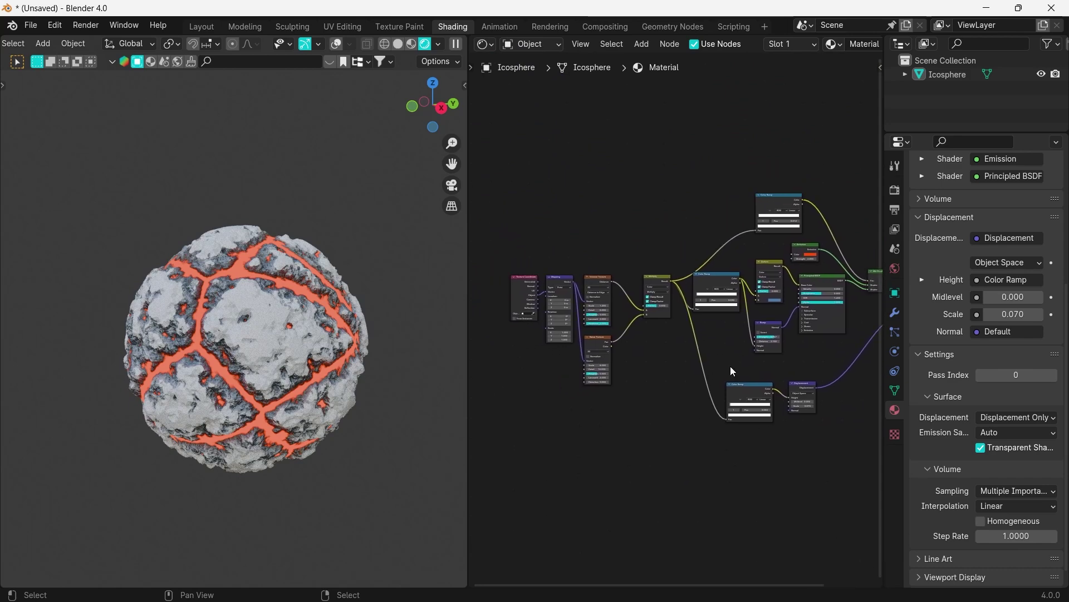
{"action": "scroll", "coordinate": [656, 296], "scroll_direction": "up", "scroll_amount": 3}
- Box-select every node except Material Output and group them with Ctrl+G
{"action": "middle_click_drag", "start_coordinate": [641, 289], "coordinate": [820, 295]}
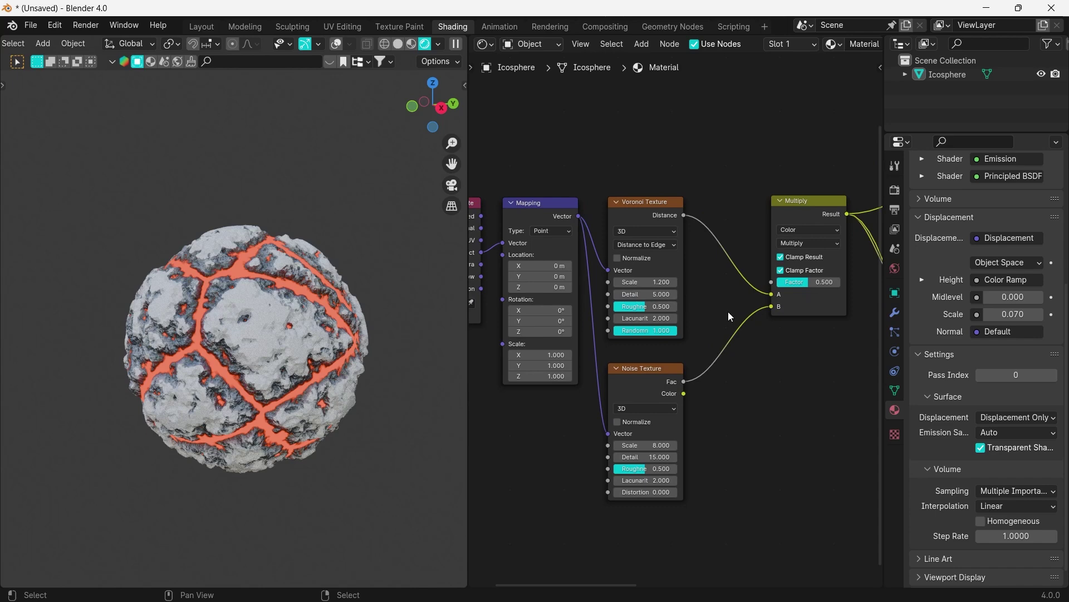
{"action": "scroll", "coordinate": [727, 312], "scroll_direction": "down", "scroll_amount": 5}
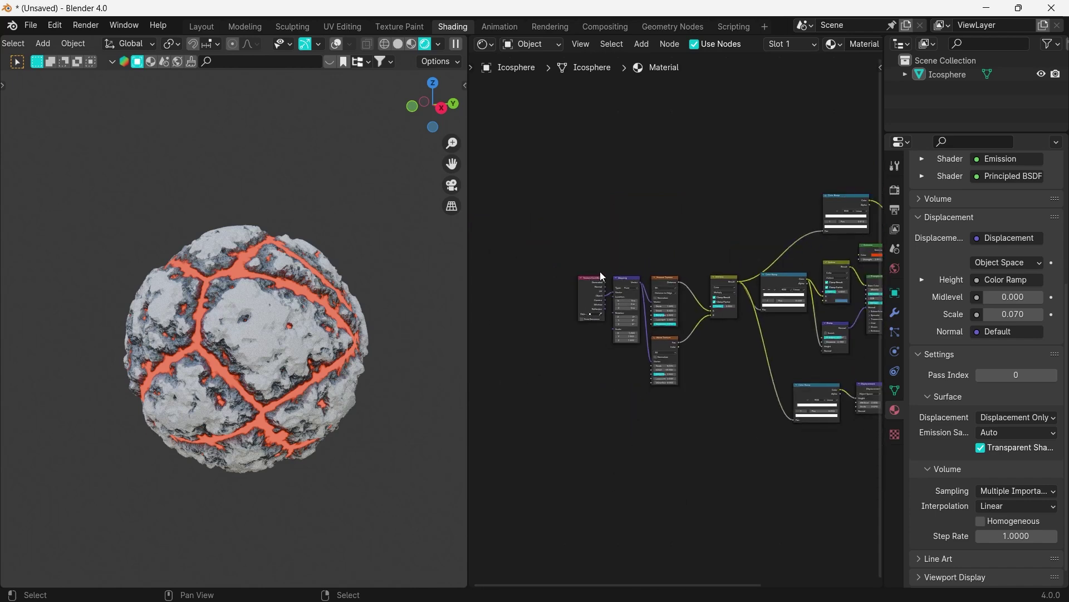
{"action": "scroll", "coordinate": [751, 304], "scroll_direction": "down", "scroll_amount": 2}
{"action": "middle_click_drag", "start_coordinate": [752, 304], "coordinate": [647, 310]}
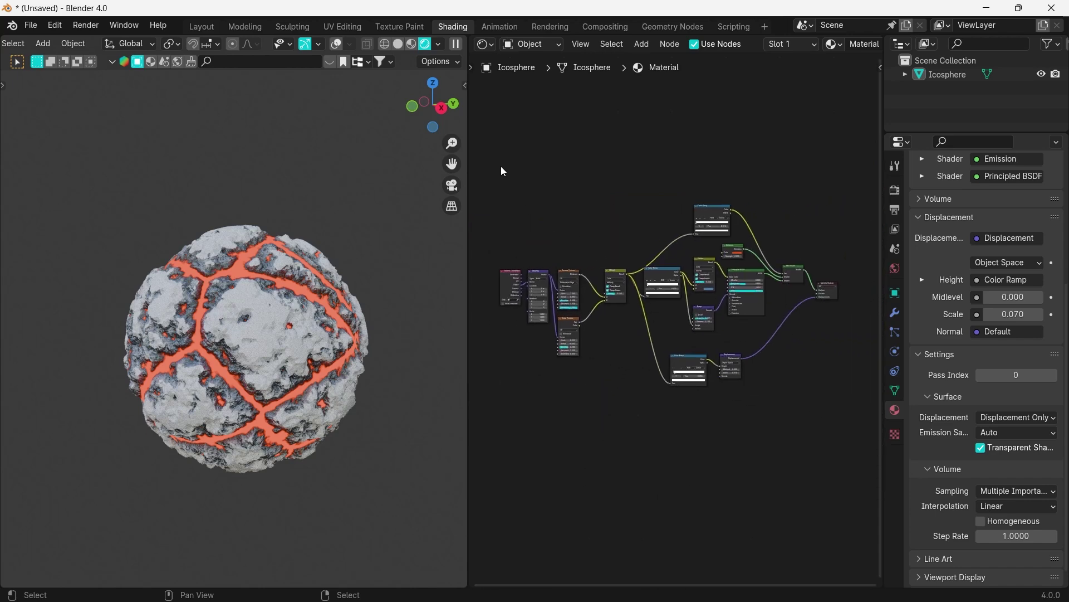
{"action": "left_click_drag", "start_coordinate": [500, 166], "coordinate": [799, 413]}
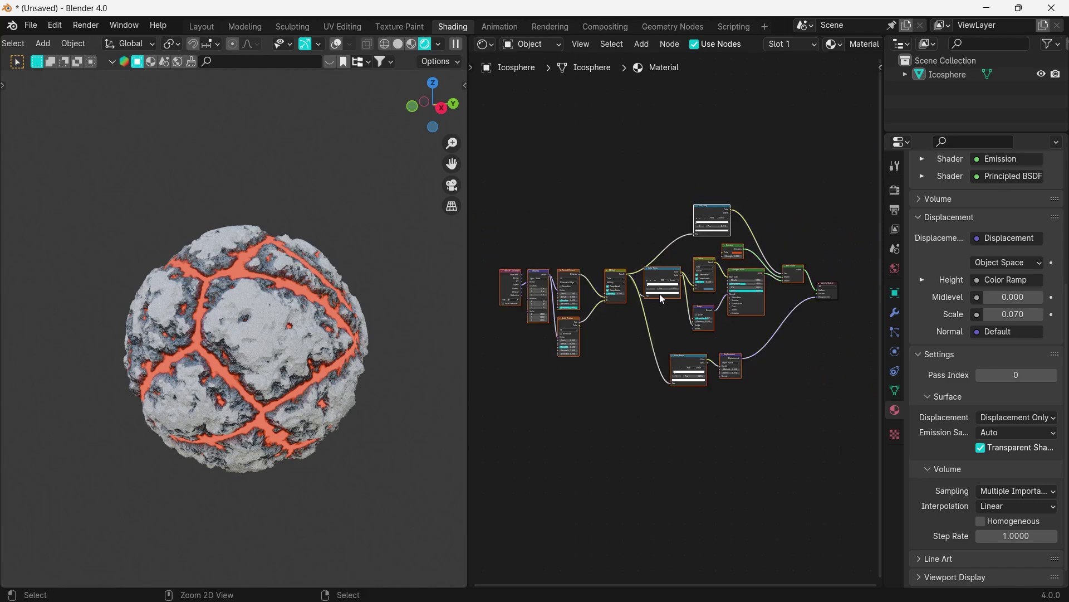
{"action": "key", "text": "ctrl+g"}
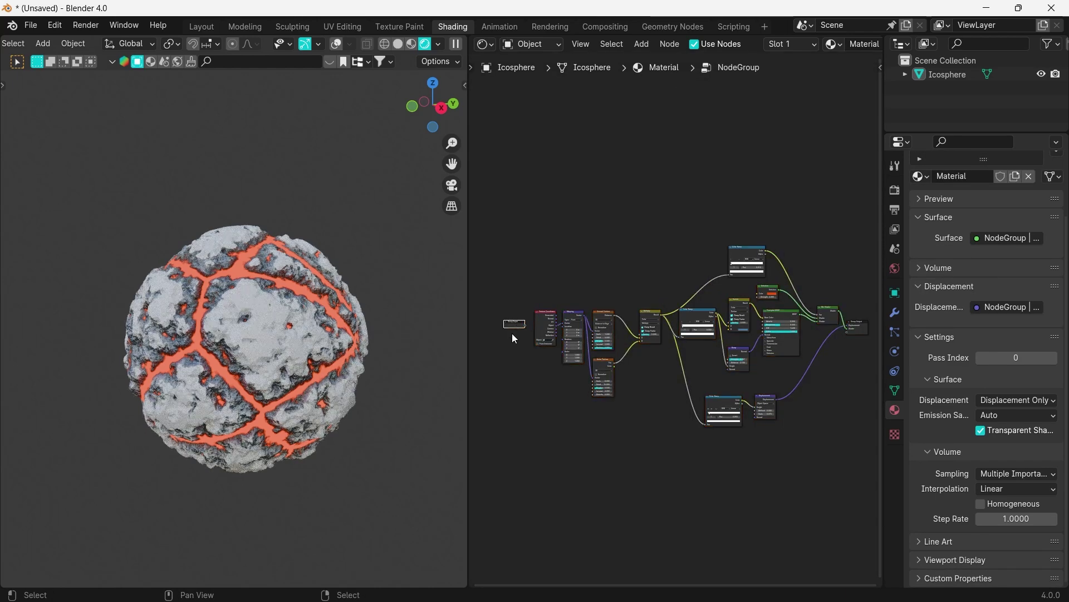
- Inside the group, place the Group Input node above the other nodes
{"action": "scroll", "coordinate": [512, 333], "scroll_direction": "up", "scroll_amount": 6}
{"action": "scroll", "coordinate": [620, 251], "scroll_direction": "up", "scroll_amount": 5}
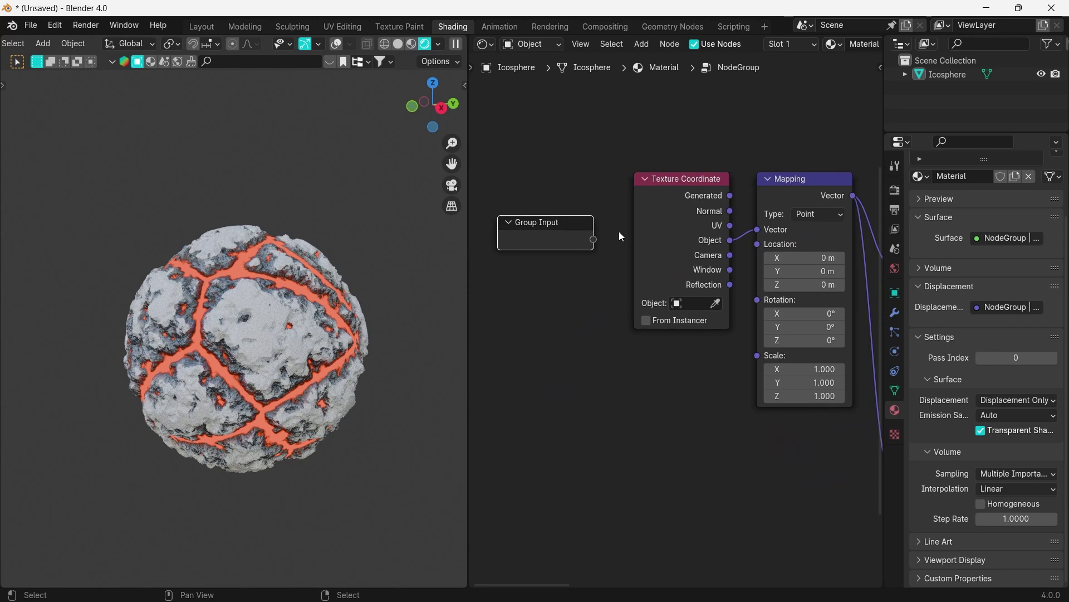
{"action": "middle_click_drag", "start_coordinate": [513, 211], "coordinate": [663, 314]}
{"action": "left_click_drag", "start_coordinate": [678, 311], "coordinate": [677, 332]}
{"action": "scroll", "coordinate": [676, 332], "scroll_direction": "down", "scroll_amount": 4}
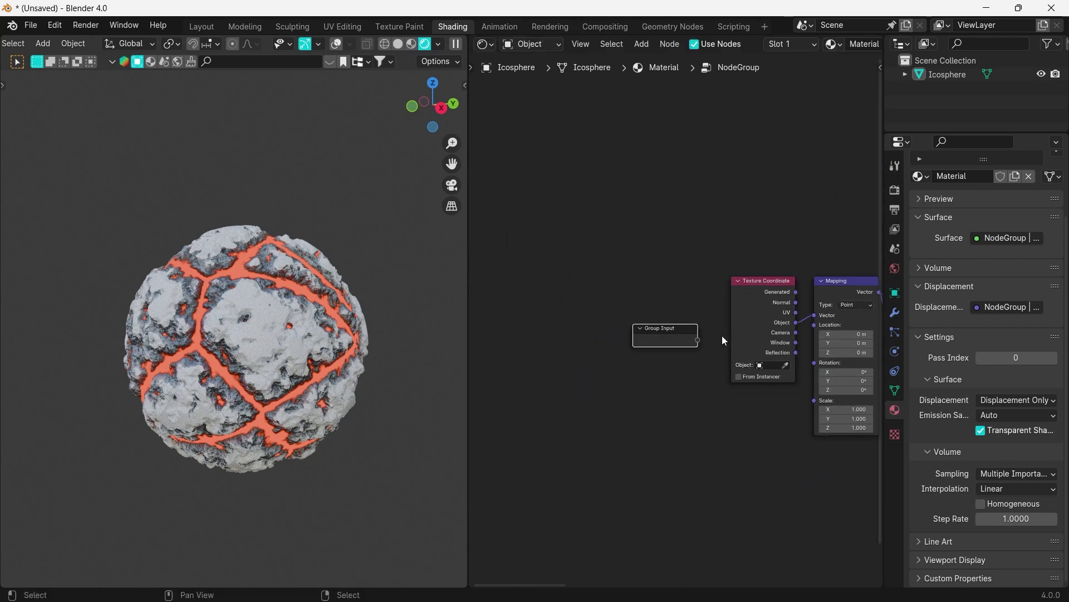
{"action": "middle_click_drag", "start_coordinate": [722, 336], "coordinate": [653, 331]}
{"action": "left_click_drag", "start_coordinate": [623, 321], "coordinate": [777, 172]}
- Shift Texture Coordinate and Mapping left and link a Group Input Scale to Voronoi Scale
{"action": "left_click_drag", "start_coordinate": [618, 254], "coordinate": [782, 384]}
{"action": "left_click_drag", "start_coordinate": [782, 275], "coordinate": [676, 296]}
{"action": "middle_click_drag", "start_coordinate": [807, 315], "coordinate": [690, 329]}
{"action": "middle_click_drag", "start_coordinate": [690, 329], "coordinate": [644, 334]}
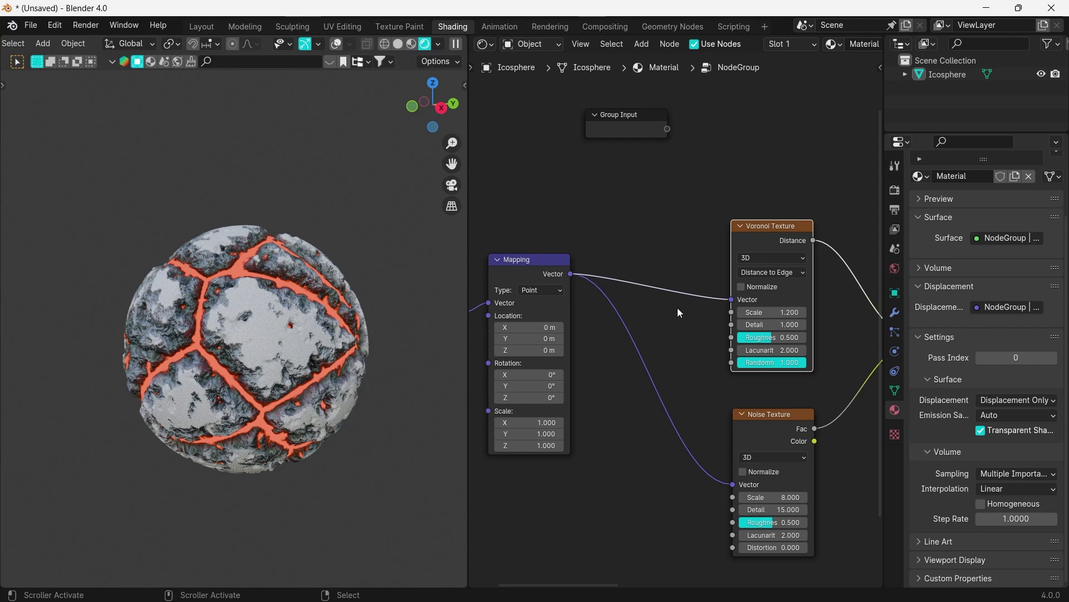
{"action": "left_click_drag", "start_coordinate": [624, 118], "coordinate": [608, 196]}
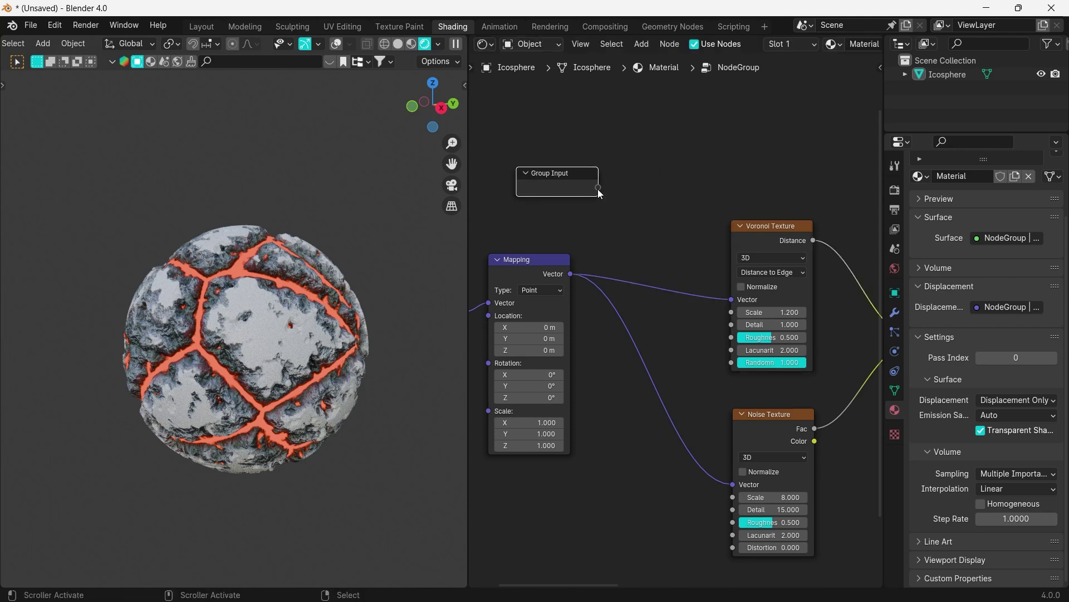
{"action": "left_click_drag", "start_coordinate": [713, 329], "coordinate": [728, 313]}
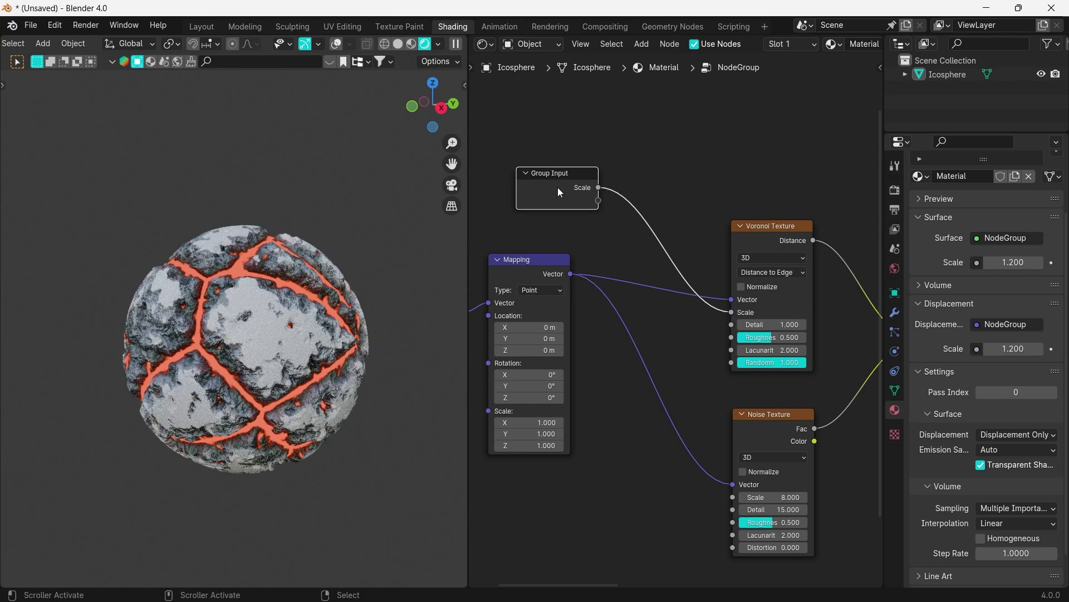
- Show the group Interface panel and confirm the Scale input name
{"action": "key", "text": "n"}
{"action": "left_click", "coordinate": [785, 116]}
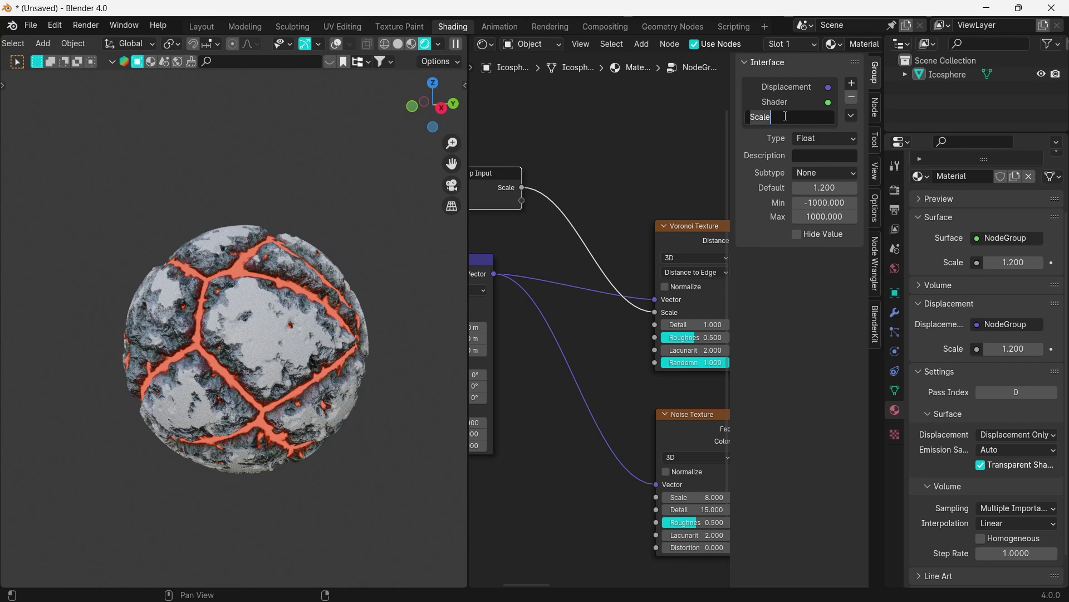
{"action": "left_click", "coordinate": [738, 129]}
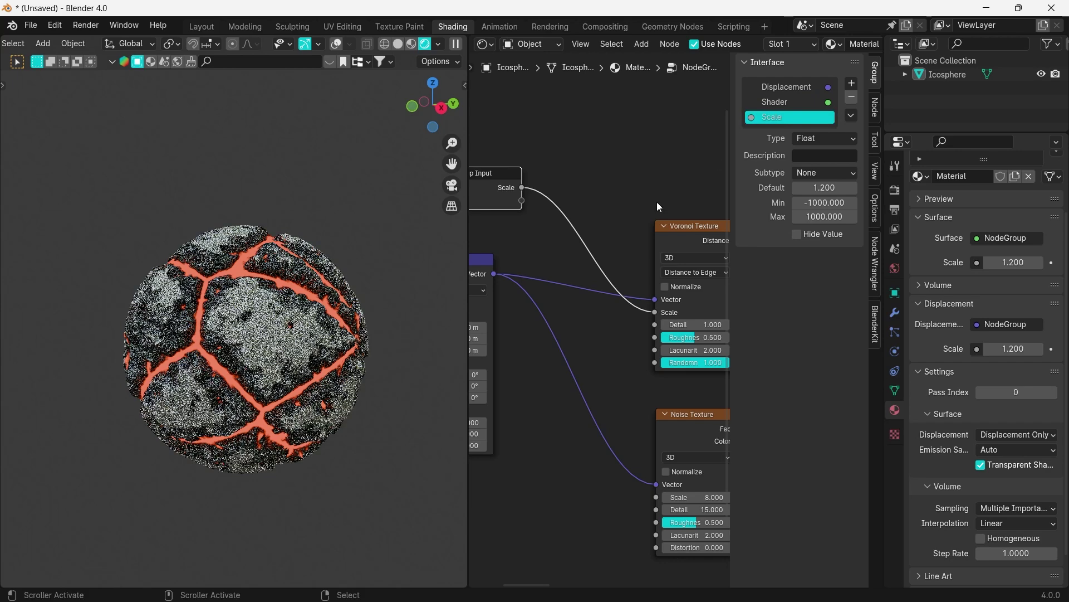
{"action": "middle_click_drag", "start_coordinate": [580, 194], "coordinate": [591, 215]}
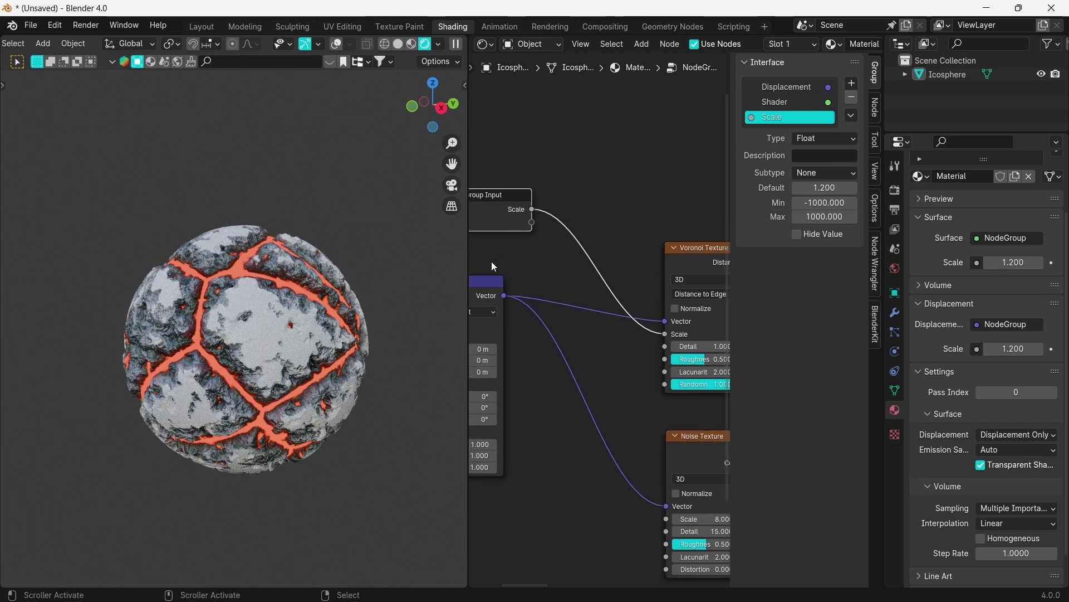
{"action": "left_click_drag", "start_coordinate": [467, 251], "coordinate": [280, 255]}
{"action": "scroll", "coordinate": [290, 263], "scroll_direction": "up", "scroll_amount": 1}
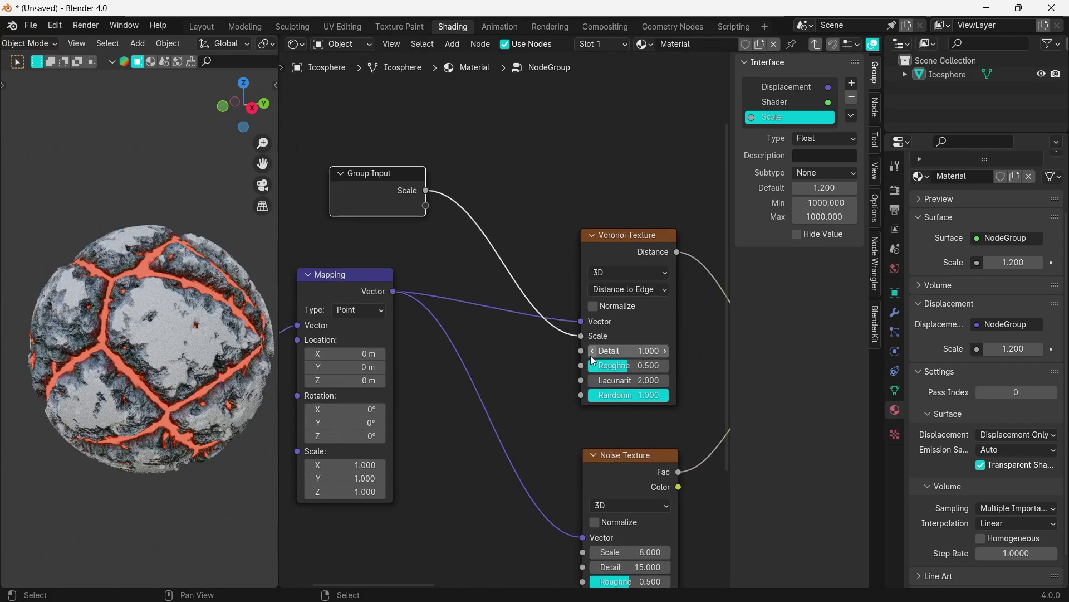
- Expose the Voronoi Detail as a group input named 'Erosion Details'
{"action": "left_click_drag", "start_coordinate": [581, 351], "coordinate": [424, 222]}
{"action": "double_click", "coordinate": [774, 132]}
{"action": "type", "text": "Erosion Details"}
{"action": "key", "text": "Return"}
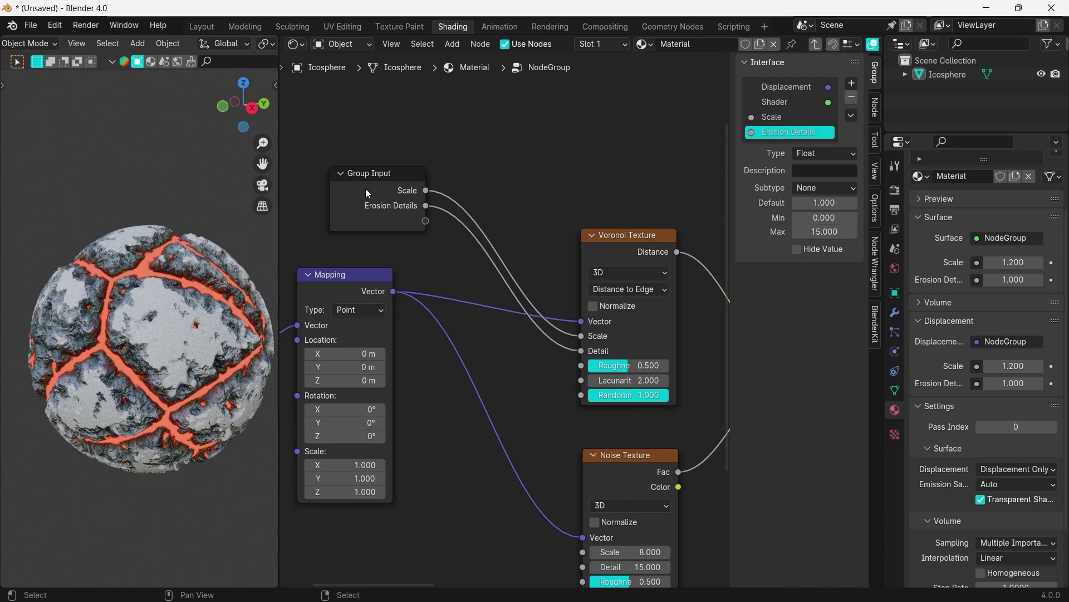
{"action": "key", "text": "Home"}
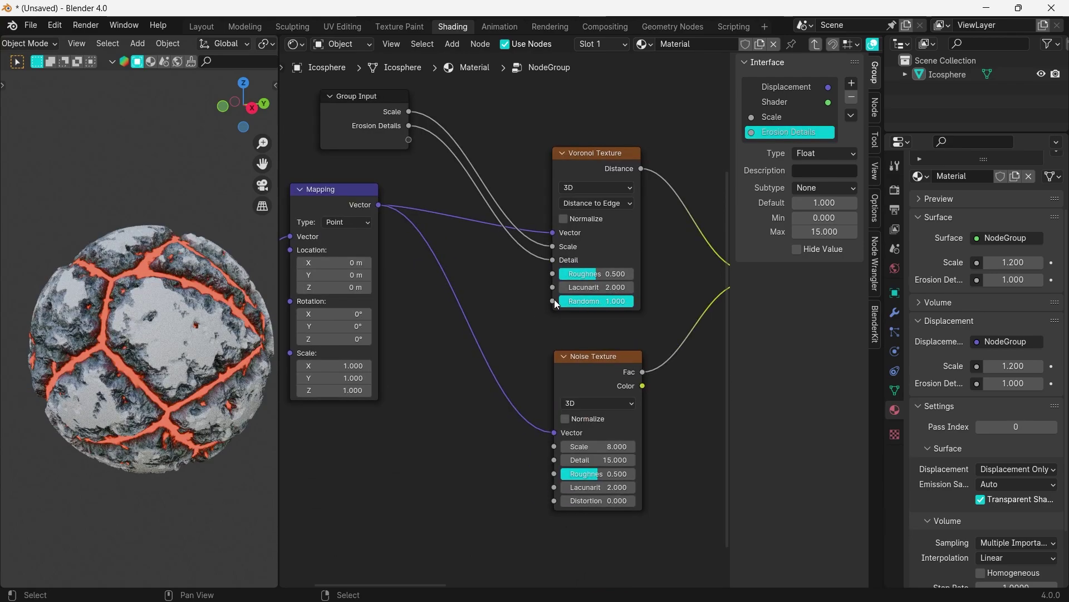
- Expose the Noise Texture Scale as a group input named 'Noise Scale'
{"action": "left_click_drag", "start_coordinate": [554, 446], "coordinate": [412, 148]}
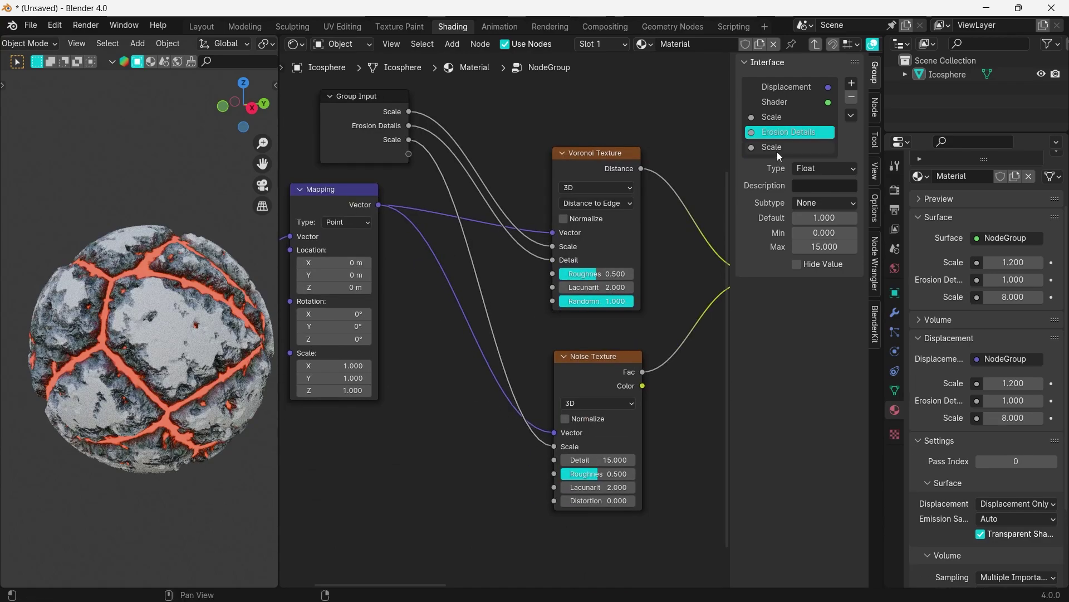
{"action": "left_click", "coordinate": [778, 148]}
{"action": "type", "text": "Noise Scale"}
{"action": "key", "text": "Return"}
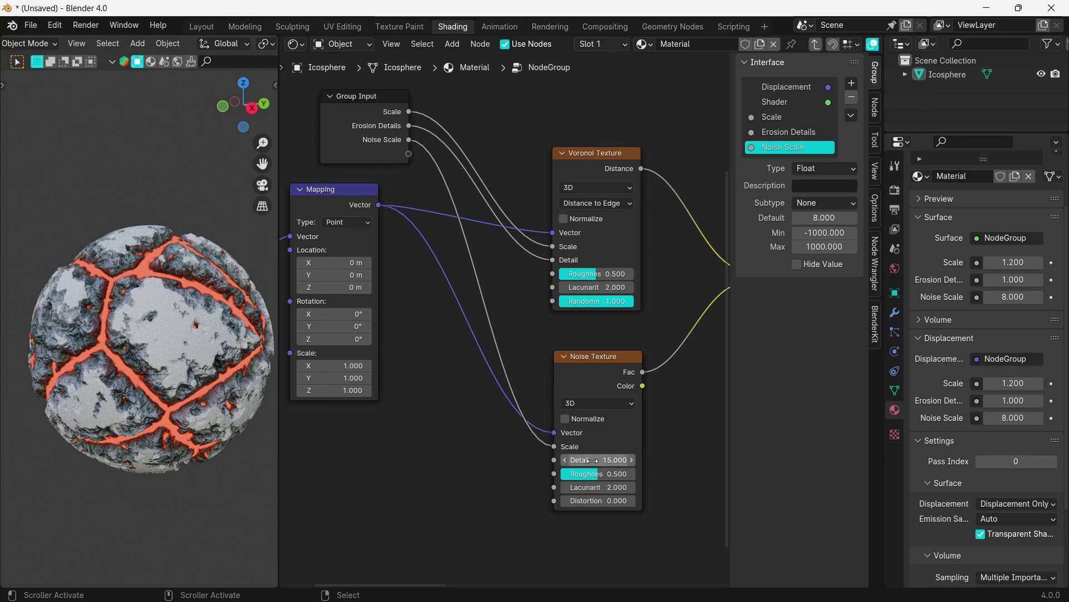
- Expose Noise Texture Detail as a 'Noise Detail' input and tidy the Group Input placement
{"action": "left_click_drag", "start_coordinate": [592, 460], "coordinate": [408, 154]}
{"action": "key", "text": "ctrl+z"}
{"action": "key", "text": "ctrl+z"}
{"action": "double_click", "coordinate": [781, 161]}
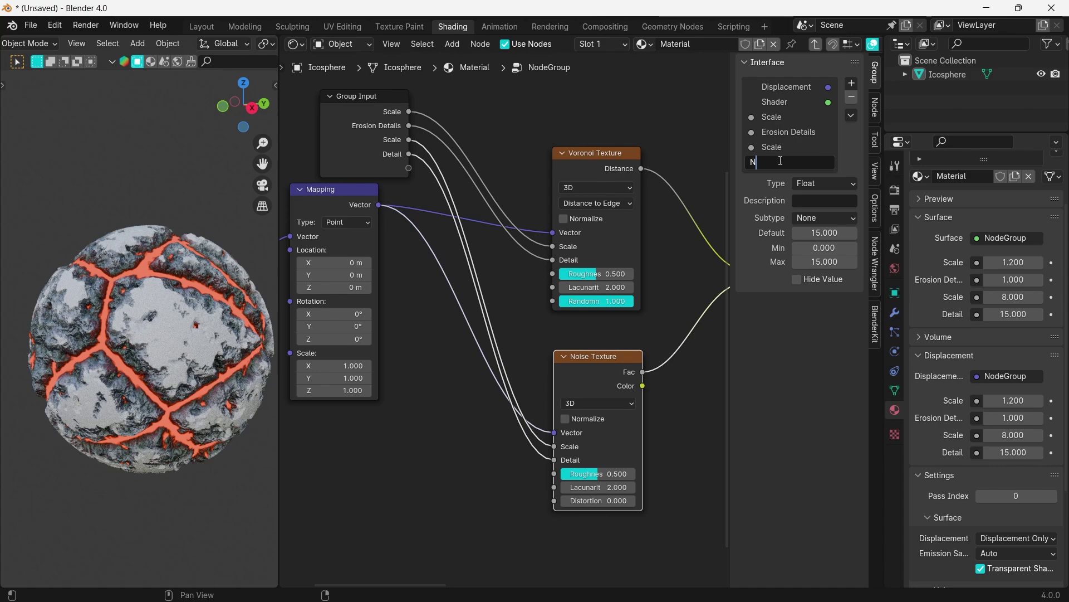
{"action": "key", "text": "Return"}
{"action": "scroll", "coordinate": [505, 323], "scroll_direction": "down", "scroll_amount": 5}
{"action": "middle_click_drag", "start_coordinate": [505, 323], "coordinate": [413, 327]}
{"action": "left_click_drag", "start_coordinate": [296, 178], "coordinate": [513, 137]}
{"action": "left_click_drag", "start_coordinate": [477, 212], "coordinate": [443, 208]}
{"action": "left_click_drag", "start_coordinate": [525, 144], "coordinate": [474, 122]}
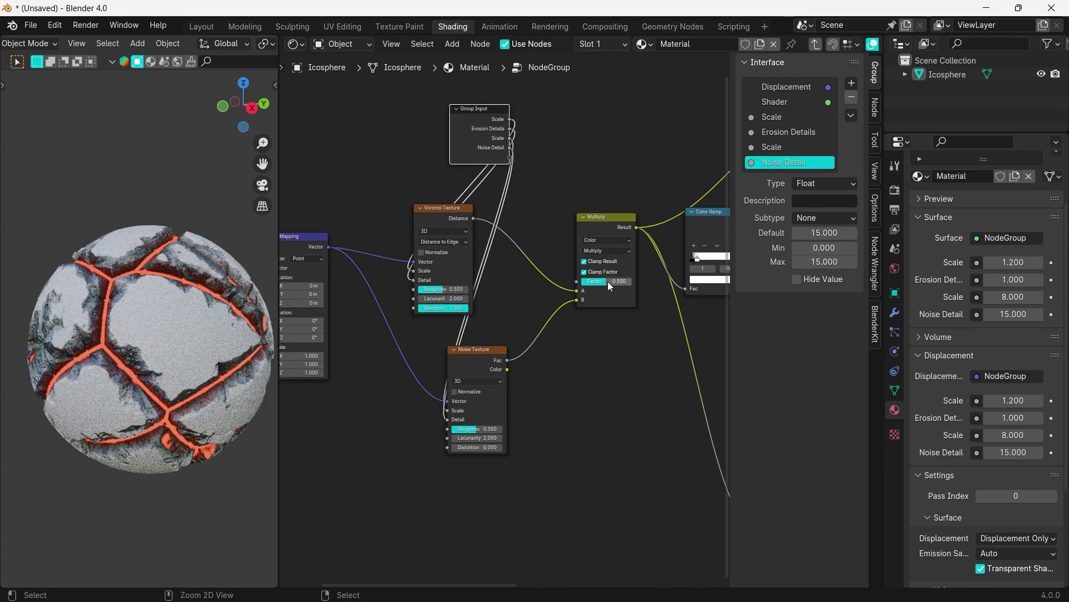
- Expose the Multiply Factor as a group input named 'Factor'
{"action": "left_click_drag", "start_coordinate": [577, 281], "coordinate": [511, 158]}
{"action": "double_click", "coordinate": [778, 177]}
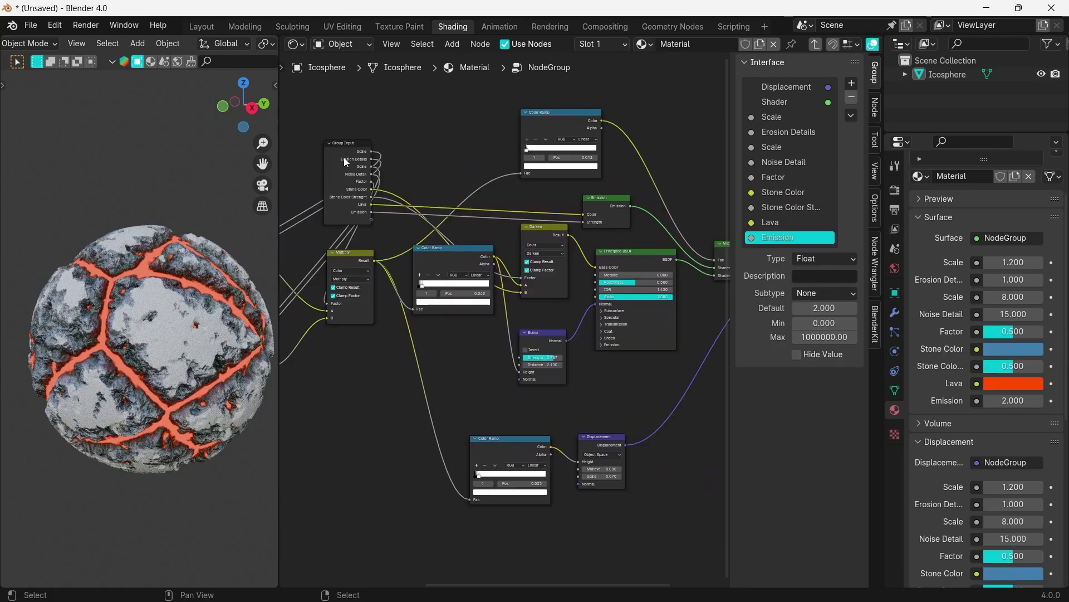
{"action": "left_click_drag", "start_coordinate": [347, 163], "coordinate": [374, 401]}
{"action": "scroll", "coordinate": [367, 410], "scroll_direction": "up", "scroll_amount": 2}
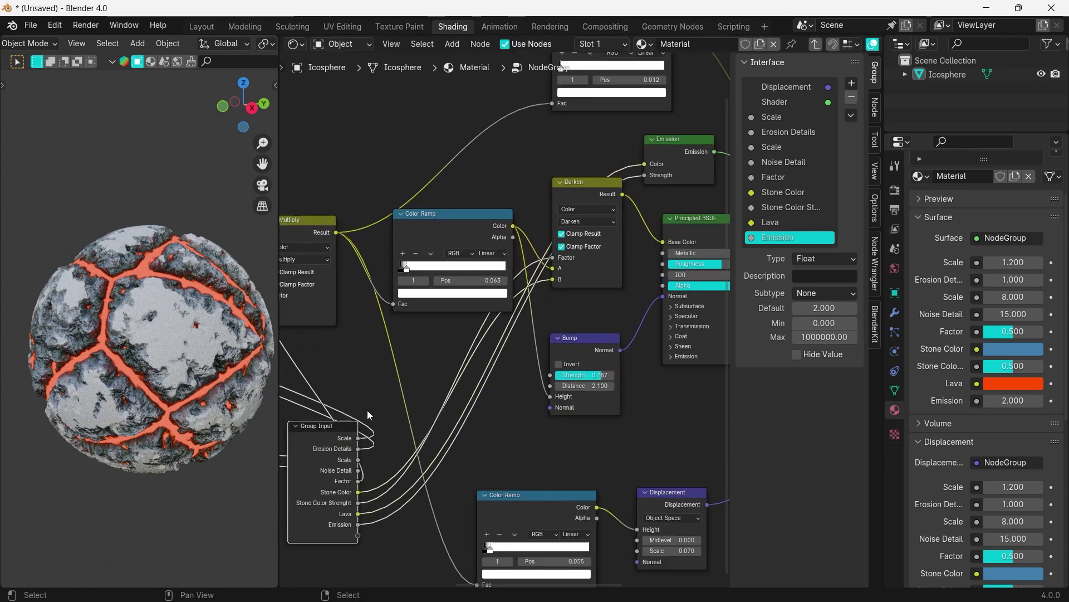
{"action": "middle_click_drag", "start_coordinate": [367, 410], "coordinate": [604, 272]}
{"action": "mouse_move", "coordinate": [527, 311]}
{"action": "left_mouse_down"}
{"action": "mouse_move", "coordinate": [482, 310]}
{"action": "mouse_move", "coordinate": [522, 319]}
{"action": "left_mouse_up"}
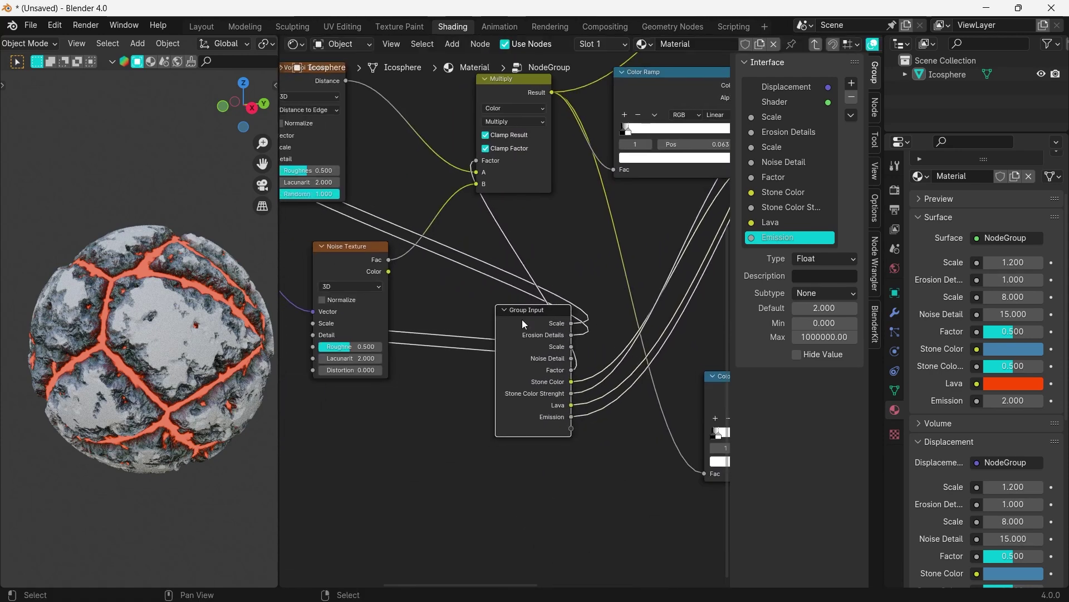
{"action": "key", "text": "Tab"}
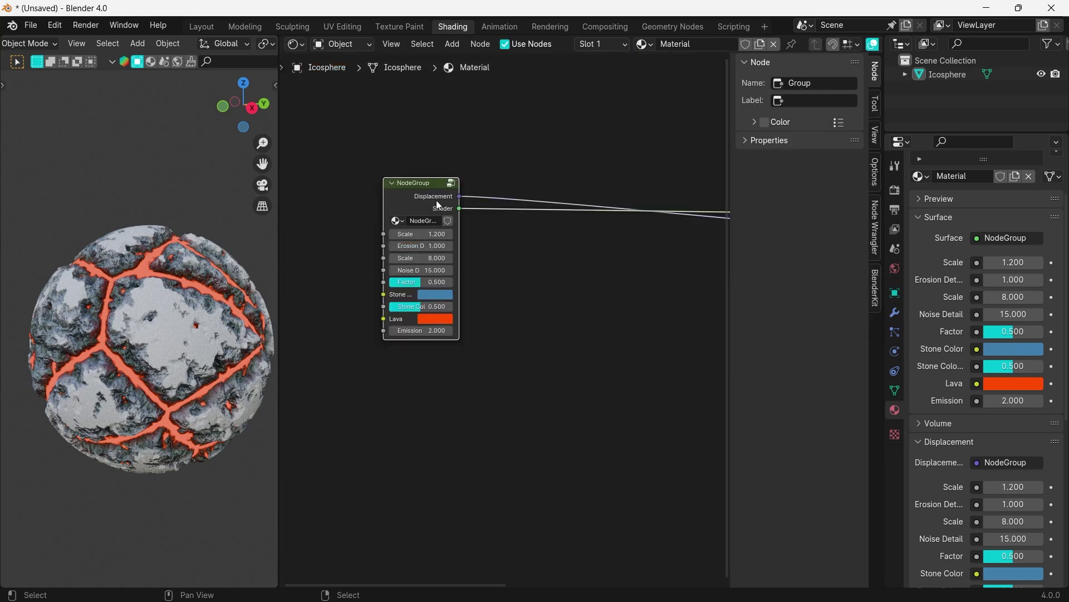
{"action": "scroll", "coordinate": [467, 226], "scroll_direction": "down", "scroll_amount": 2}
{"action": "left_click_drag", "start_coordinate": [467, 225], "coordinate": [536, 203]}
{"action": "scroll", "coordinate": [536, 203], "scroll_direction": "up", "scroll_amount": 3}
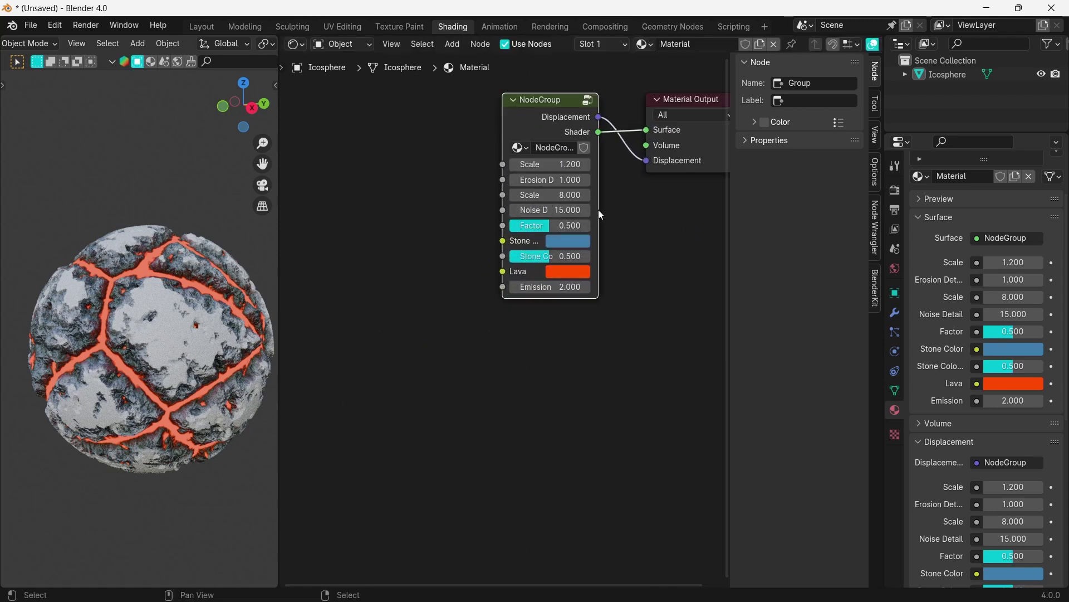
{"action": "left_click_drag", "start_coordinate": [598, 210], "coordinate": [645, 212]}
{"action": "left_click_drag", "start_coordinate": [553, 110], "coordinate": [466, 110]}
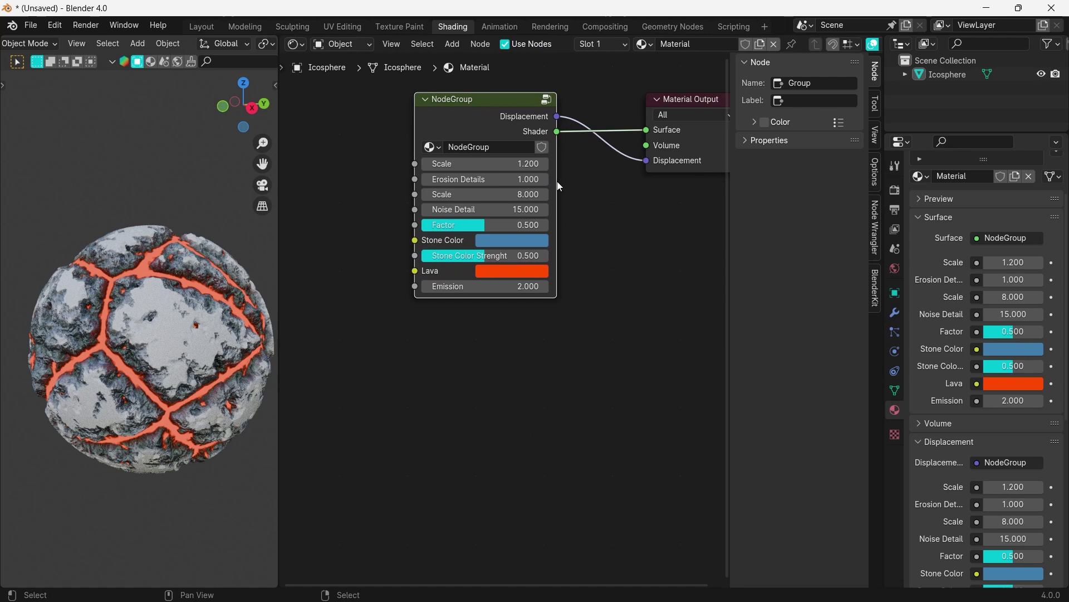
{"action": "left_click", "coordinate": [560, 182]}
{"action": "left_click", "coordinate": [557, 183]}
{"action": "left_click_drag", "start_coordinate": [556, 185], "coordinate": [602, 185]}
{"action": "middle_click_drag", "start_coordinate": [482, 180], "coordinate": [511, 238]}
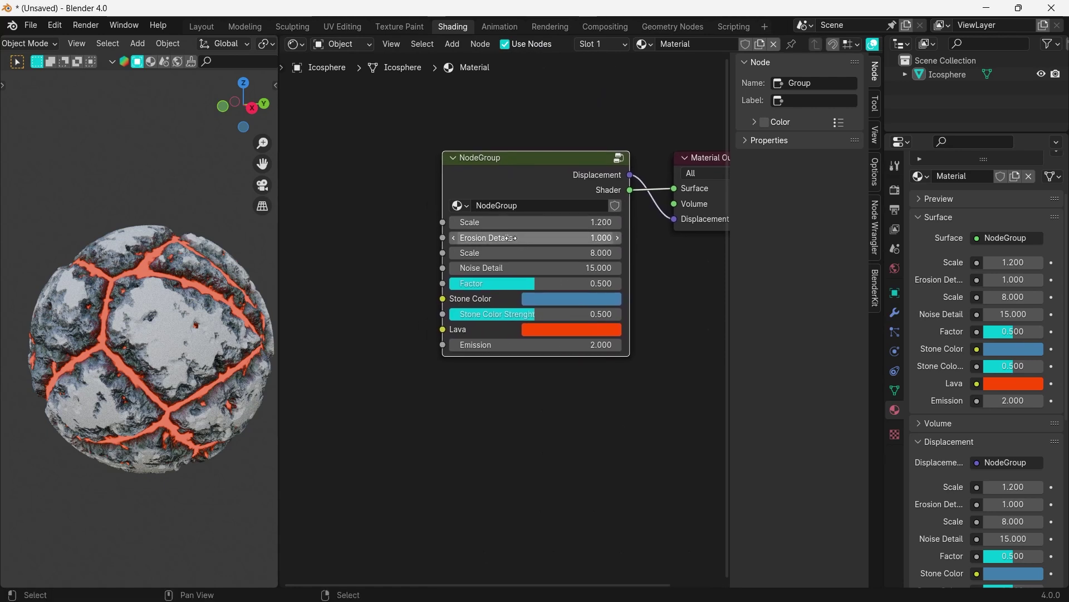
{"action": "scroll", "coordinate": [510, 238], "scroll_direction": "up", "scroll_amount": 2}
{"action": "left_click_drag", "start_coordinate": [473, 187], "coordinate": [563, 188]}
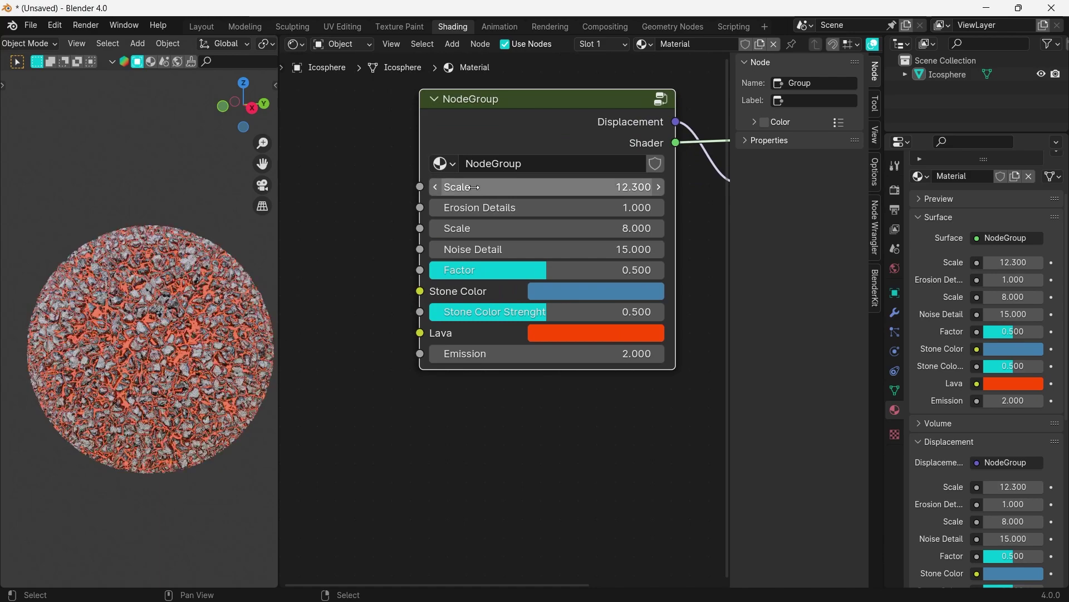
{"action": "key", "text": "ctrl+z"}
{"action": "key", "text": "ctrl+z"}
{"action": "left_click_drag", "start_coordinate": [479, 208], "coordinate": [382, 229]}
{"action": "key", "text": "ctrl+z"}
{"action": "key", "text": "ctrl+z"}
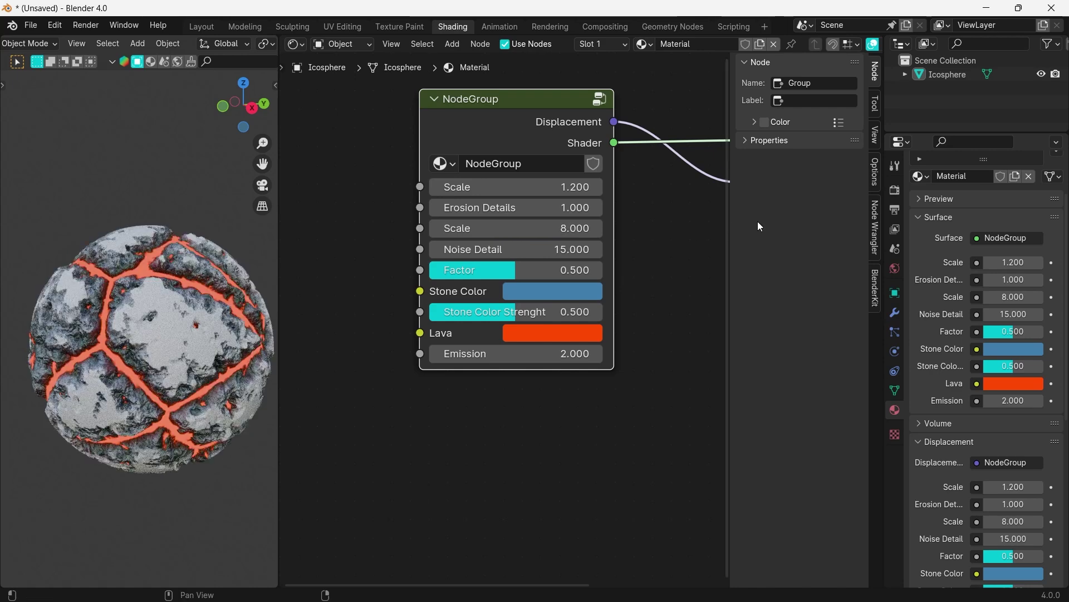
- Rename the group's second Scale input to 'Noise Scale', then try different Factor values
{"action": "key", "text": "Tab"}
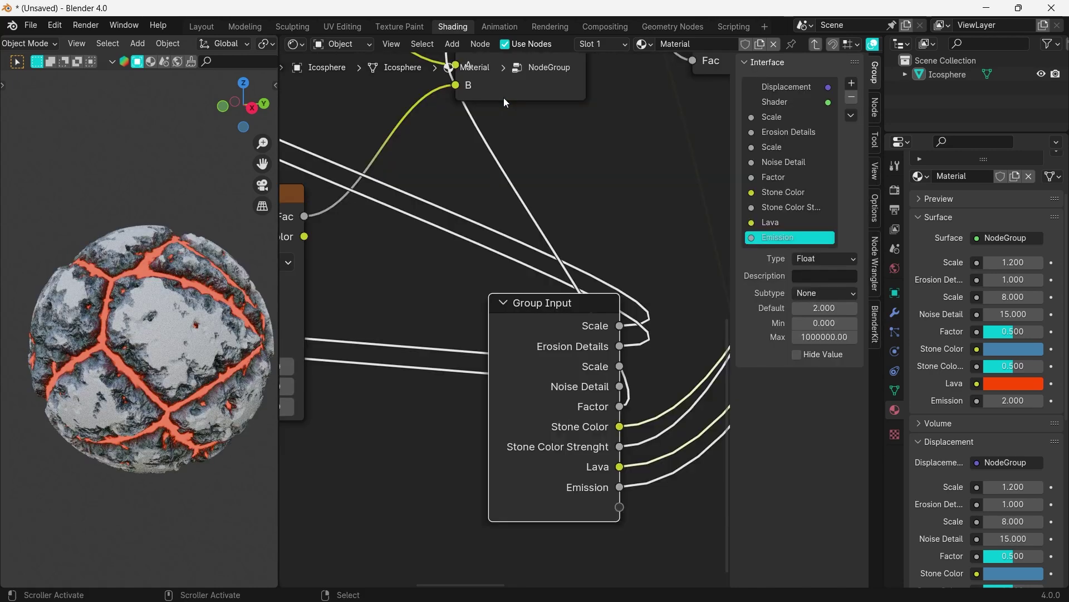
{"action": "double_click", "coordinate": [773, 147]}
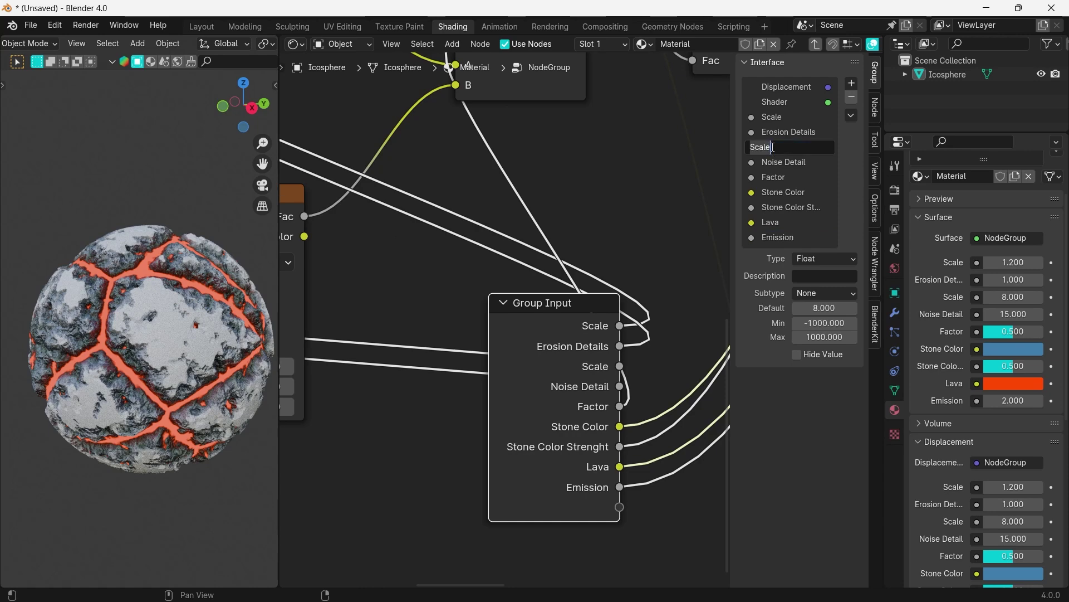
{"action": "type", "text": "Noise Scal"}
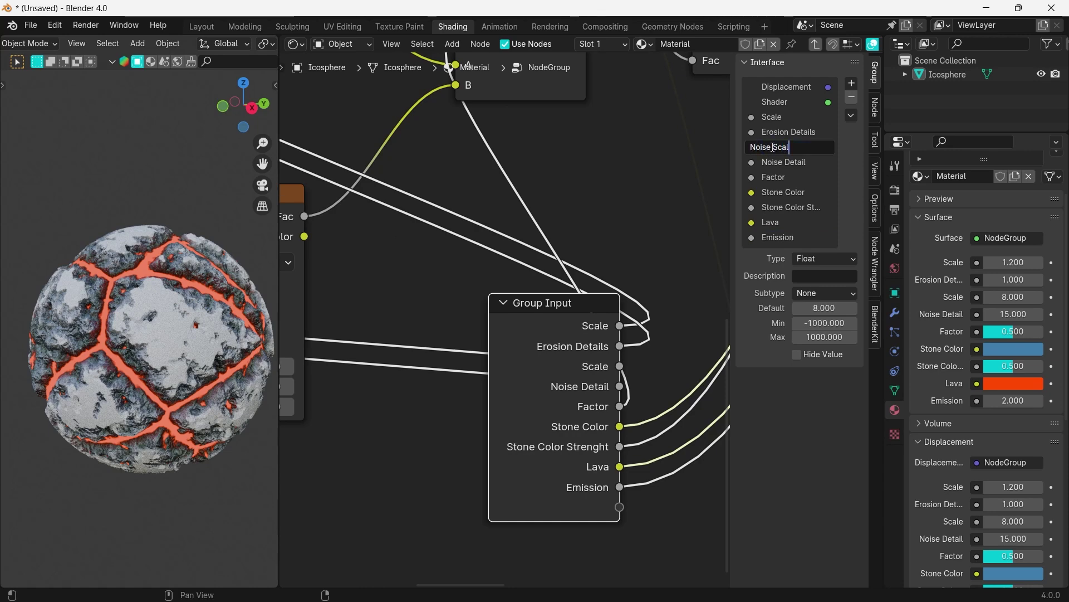
{"action": "type", "text": "e"}
{"action": "key", "text": "Return"}
{"action": "key", "text": "Tab"}
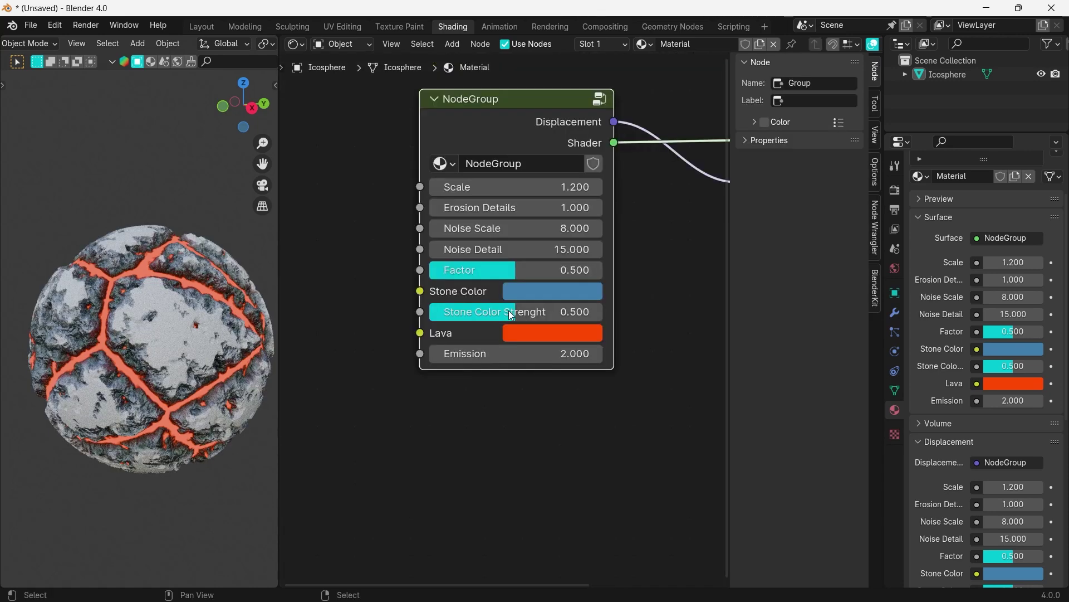
{"action": "mouse_move", "coordinate": [508, 267]}
{"action": "left_mouse_down"}
{"action": "mouse_move", "coordinate": [554, 268]}
{"action": "mouse_move", "coordinate": [477, 267]}
{"action": "mouse_move", "coordinate": [504, 276]}
{"action": "left_mouse_up"}
- Restore Factor to 0.500 and make the Stone Color magenta-pink at strength 0.842
{"action": "key", "text": "ctrl+z"}
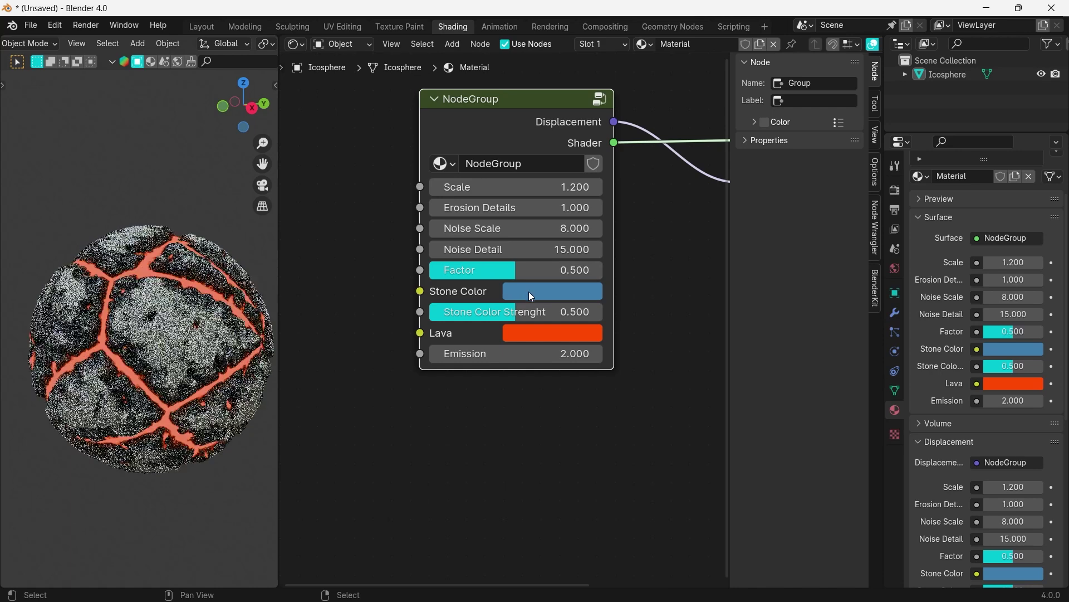
{"action": "left_click", "coordinate": [529, 291]}
{"action": "mouse_move", "coordinate": [559, 356]}
{"action": "left_mouse_down"}
{"action": "mouse_move", "coordinate": [537, 396]}
{"action": "mouse_move", "coordinate": [574, 472]}
{"action": "mouse_move", "coordinate": [639, 460]}
{"action": "left_mouse_up"}
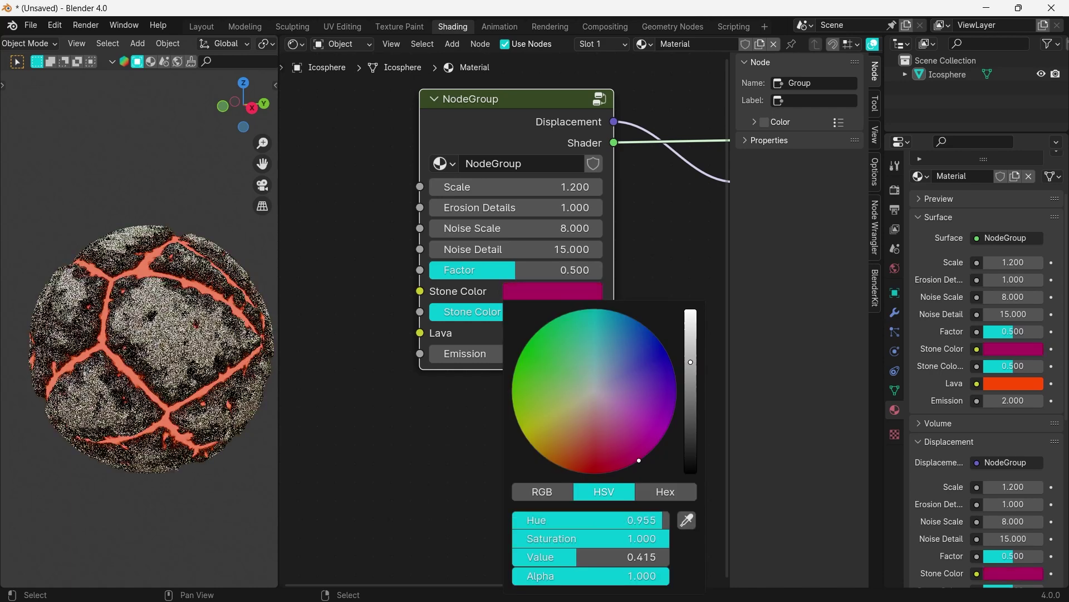
{"action": "left_click_drag", "start_coordinate": [502, 312], "coordinate": [576, 312]}
{"action": "key", "text": "ctrl+z"}
- Set the Lava colour to cyan and trial a higher Emission before reverting to 2.000
{"action": "left_click", "coordinate": [543, 335]}
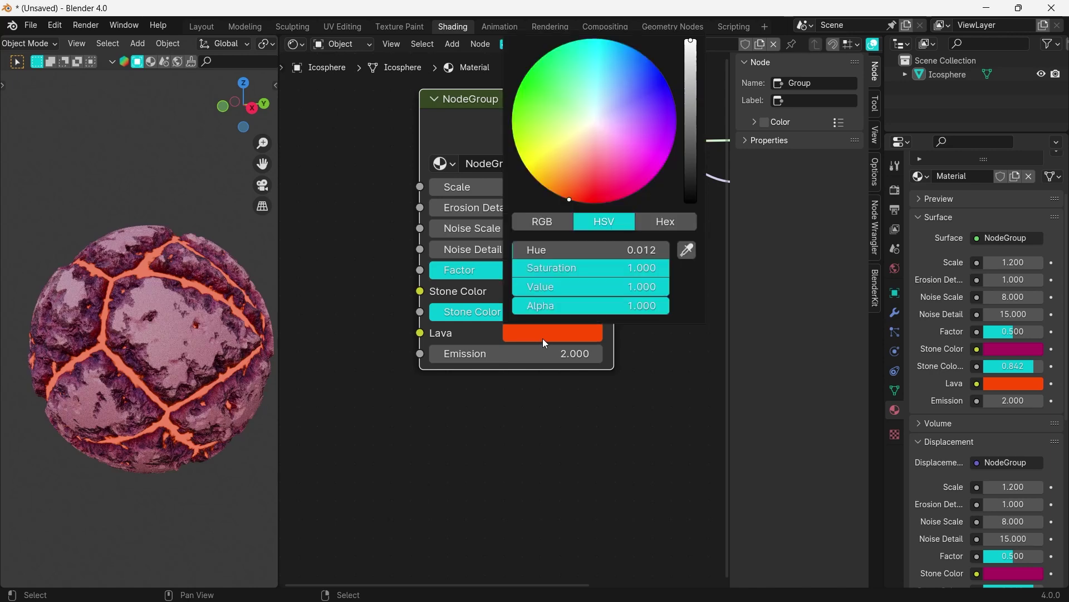
{"action": "left_click_drag", "start_coordinate": [587, 101], "coordinate": [589, 67]}
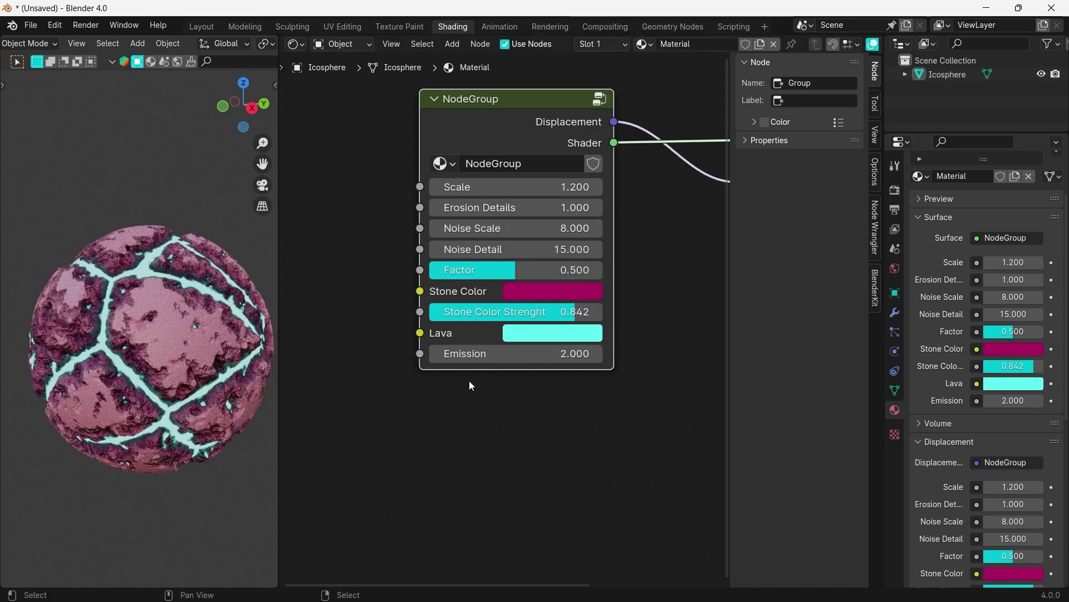
{"action": "left_click_drag", "start_coordinate": [518, 354], "coordinate": [724, 354]}
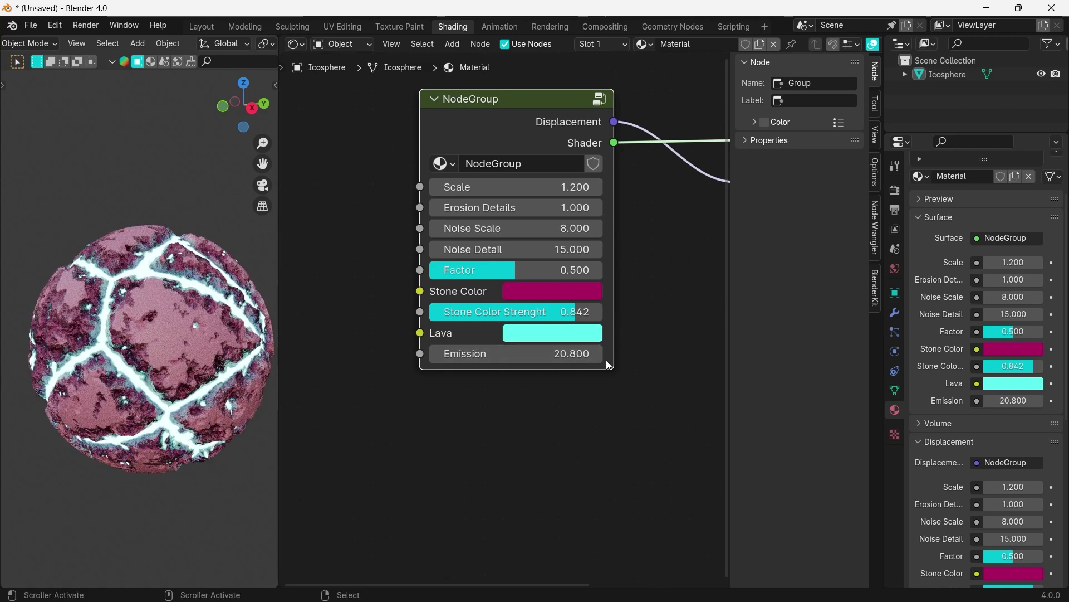
{"action": "key", "text": "ctrl+z"}
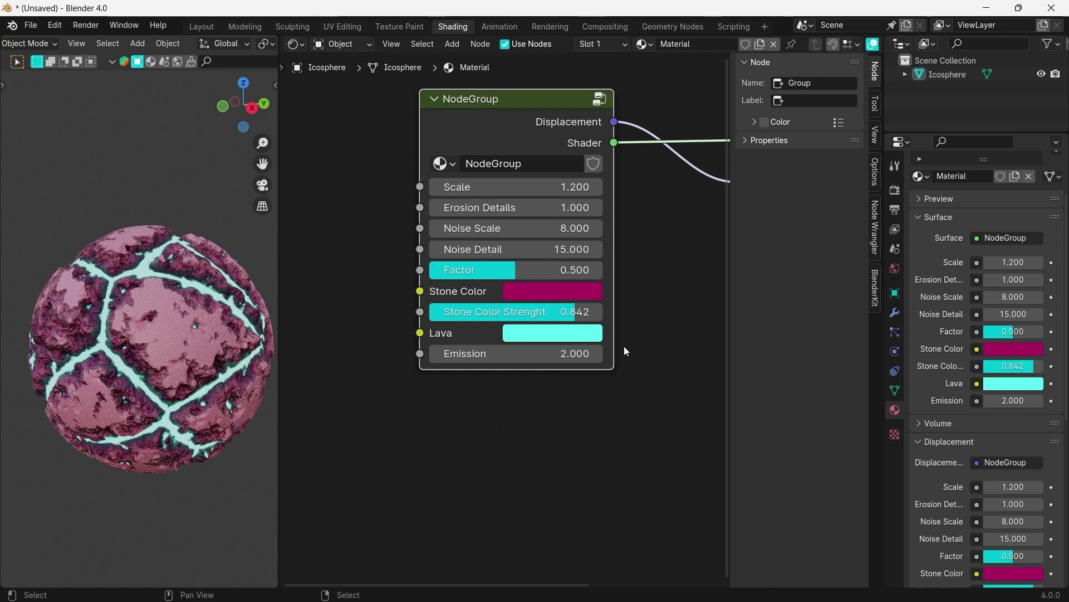
- Rename the NodeGroup node's group to 'Procedural Stone with Lava' and nudge it into place
{"action": "middle_click_drag", "start_coordinate": [626, 273], "coordinate": [548, 394]}
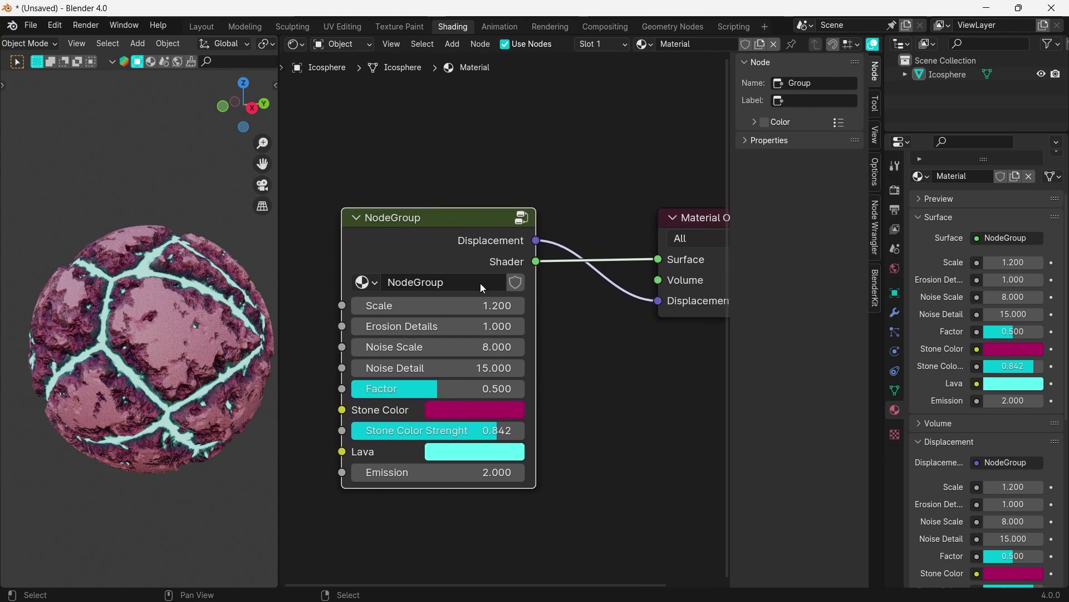
{"action": "left_click_drag", "start_coordinate": [425, 232], "coordinate": [471, 227]}
{"action": "left_click", "coordinate": [510, 278]}
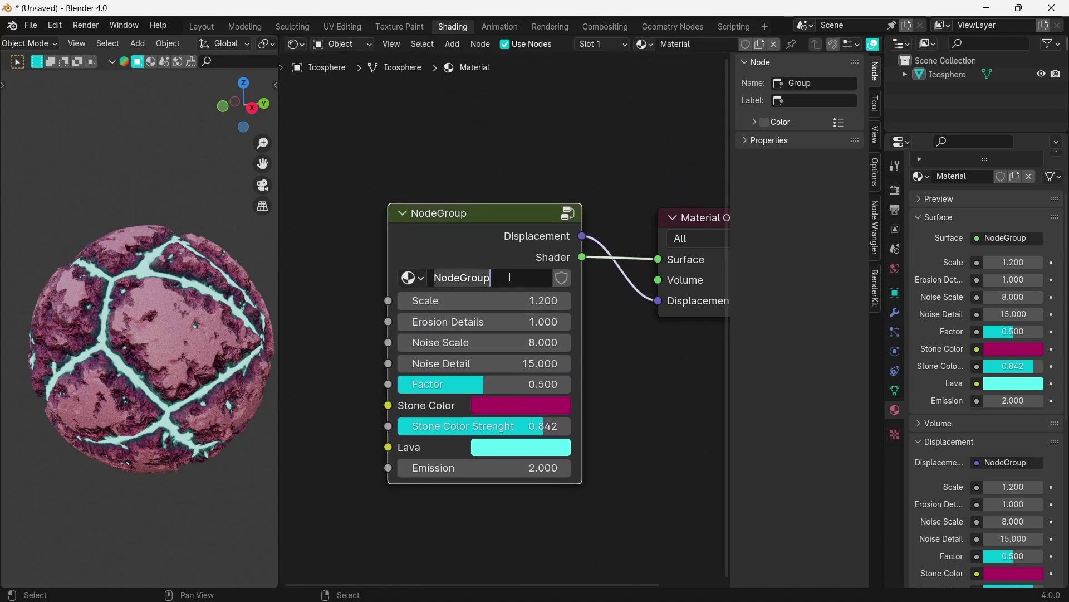
{"action": "type", "text": "Proce"}
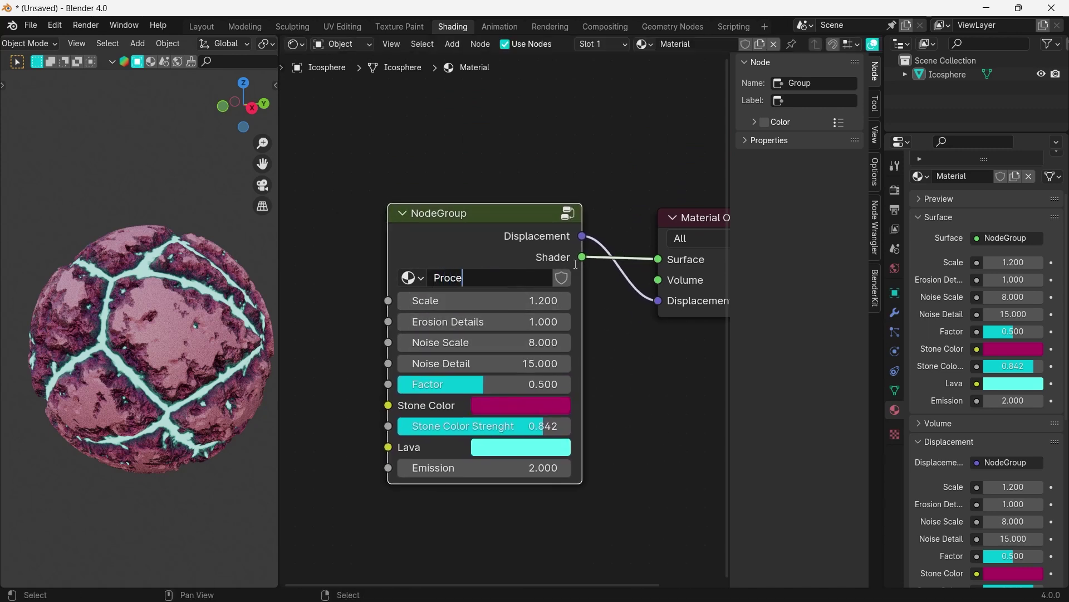
{"action": "type", "text": "dural S"}
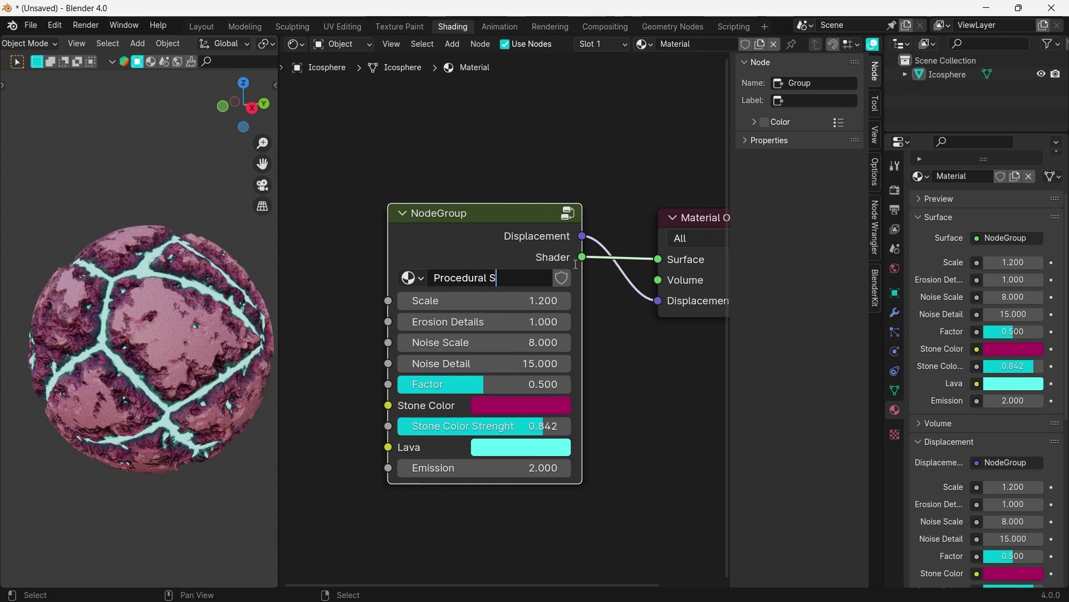
{"action": "type", "text": "tone with Lava"}
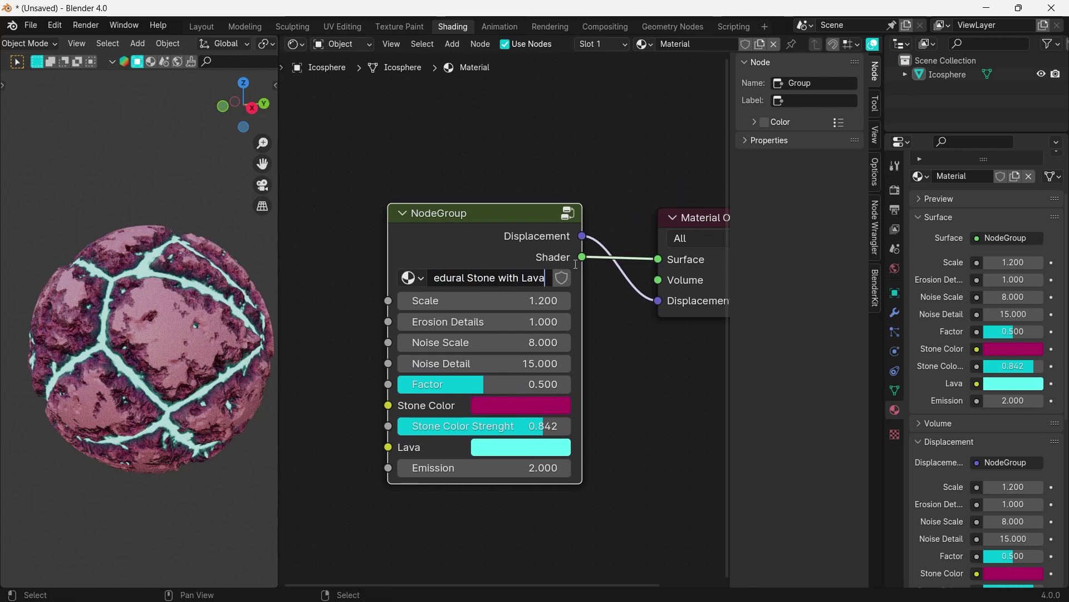
{"action": "key", "text": "Return"}
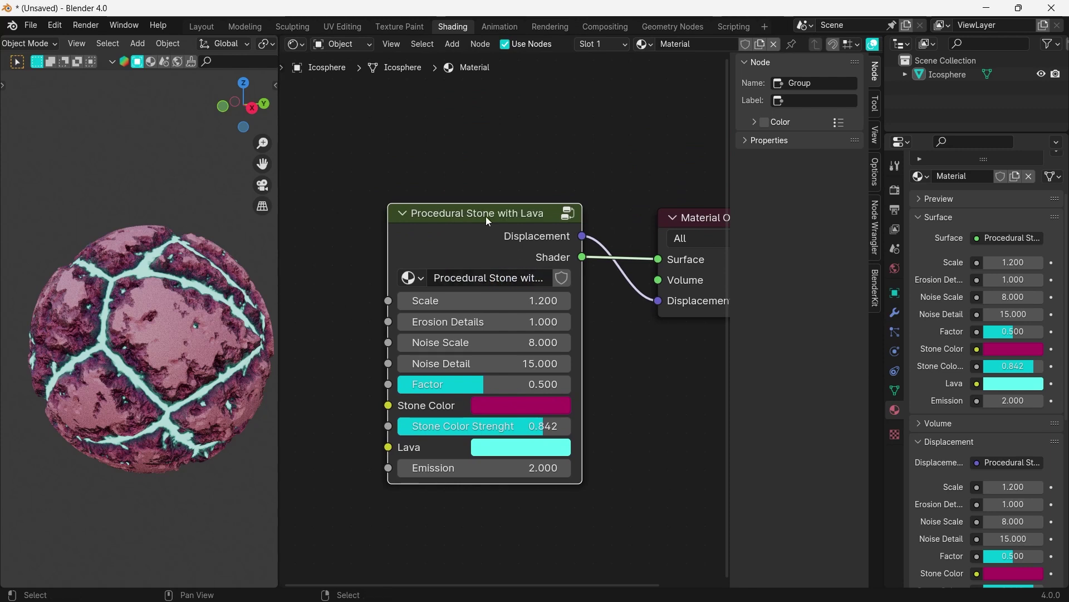
{"action": "left_click_drag", "start_coordinate": [488, 221], "coordinate": [511, 224]}
{"action": "scroll", "coordinate": [566, 306], "scroll_direction": "down", "scroll_amount": 3}
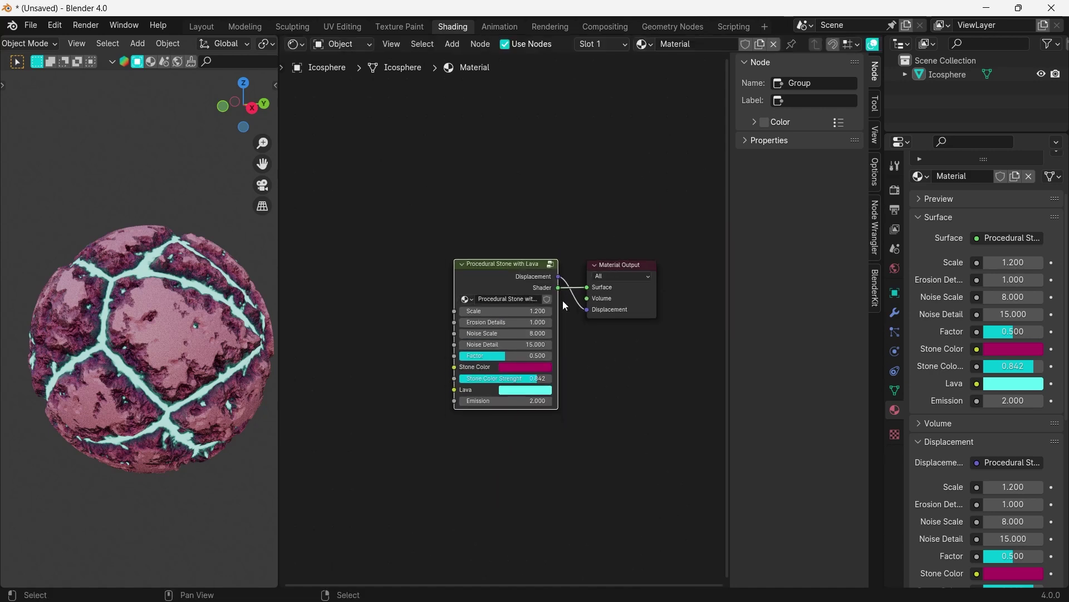
- Enter the Procedural Stone with Lava group, reposition Group Input, and cancel two stray link attempts
{"action": "key", "text": "Tab"}
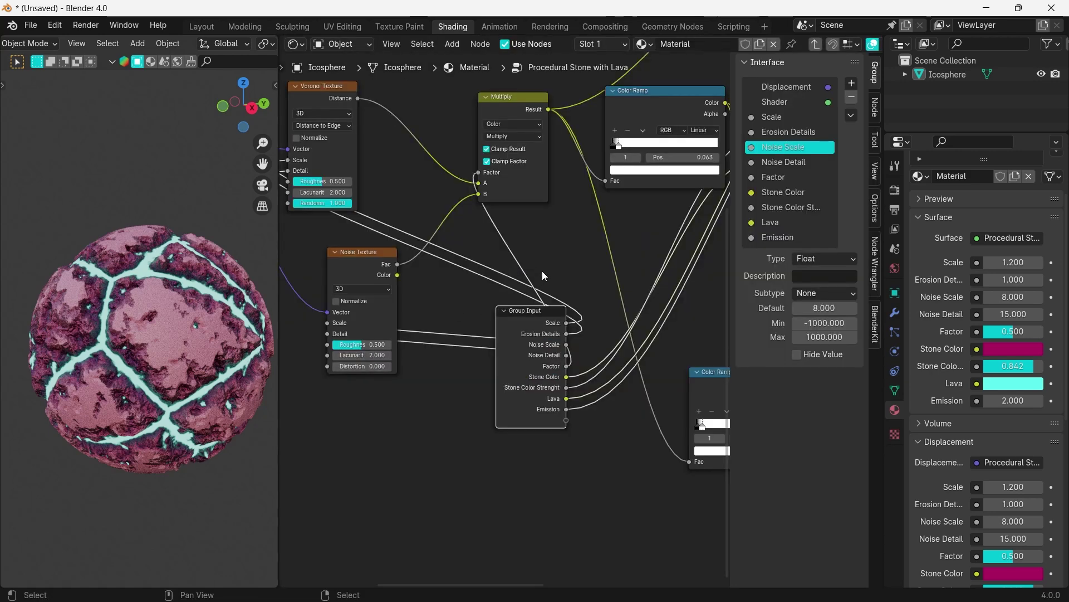
{"action": "scroll", "coordinate": [543, 271], "scroll_direction": "down", "scroll_amount": 2}
{"action": "left_click_drag", "start_coordinate": [501, 313], "coordinate": [436, 383]}
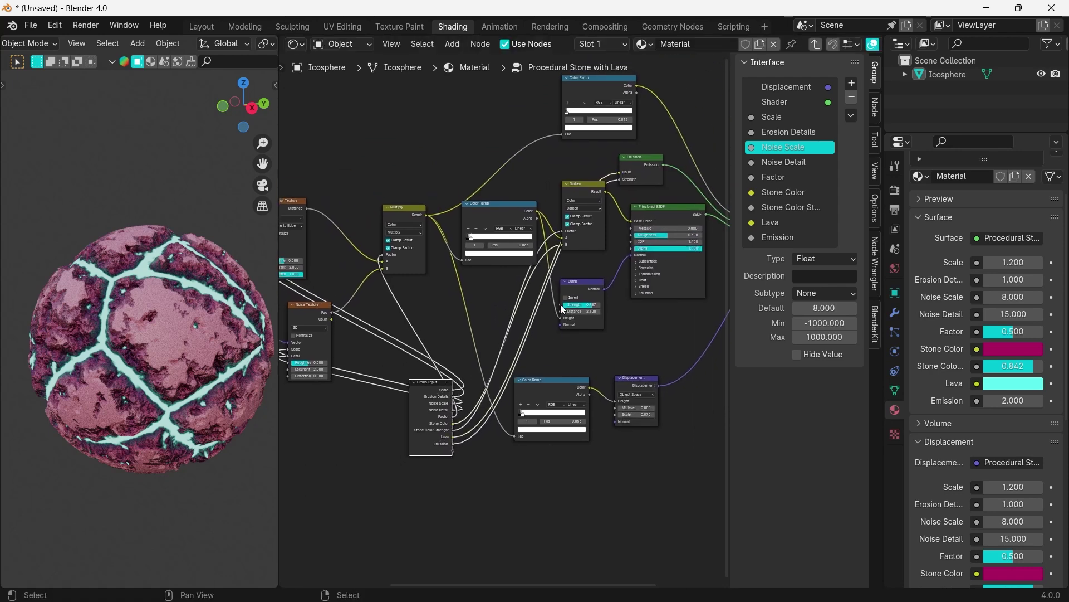
{"action": "left_click_drag", "start_coordinate": [561, 307], "coordinate": [518, 352]}
{"action": "key", "text": "Escape"}
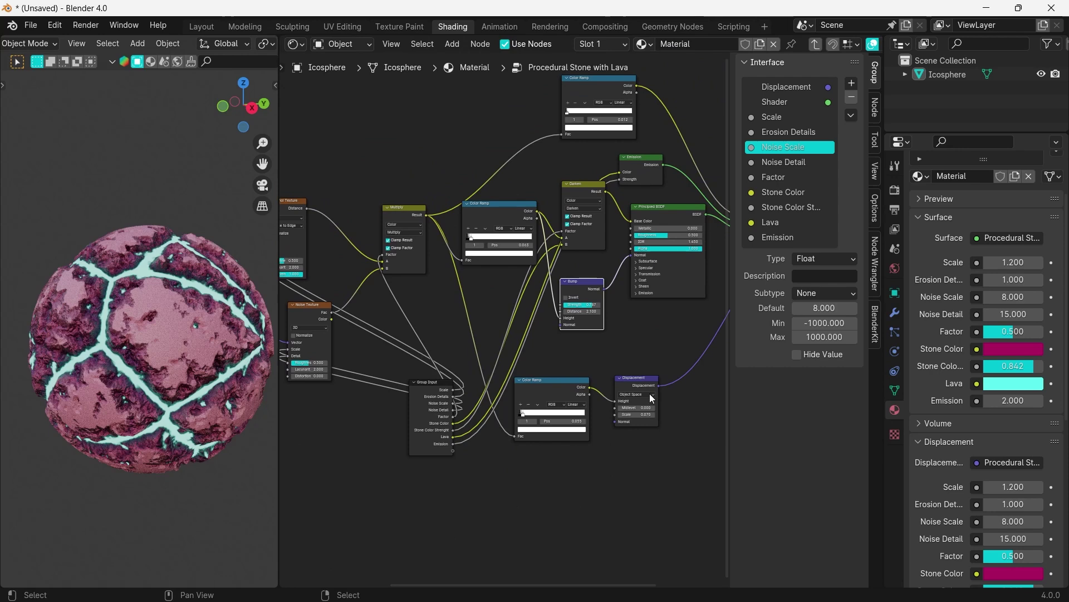
{"action": "scroll", "coordinate": [626, 430], "scroll_direction": "up", "scroll_amount": 2}
{"action": "left_click_drag", "start_coordinate": [667, 460], "coordinate": [548, 434]}
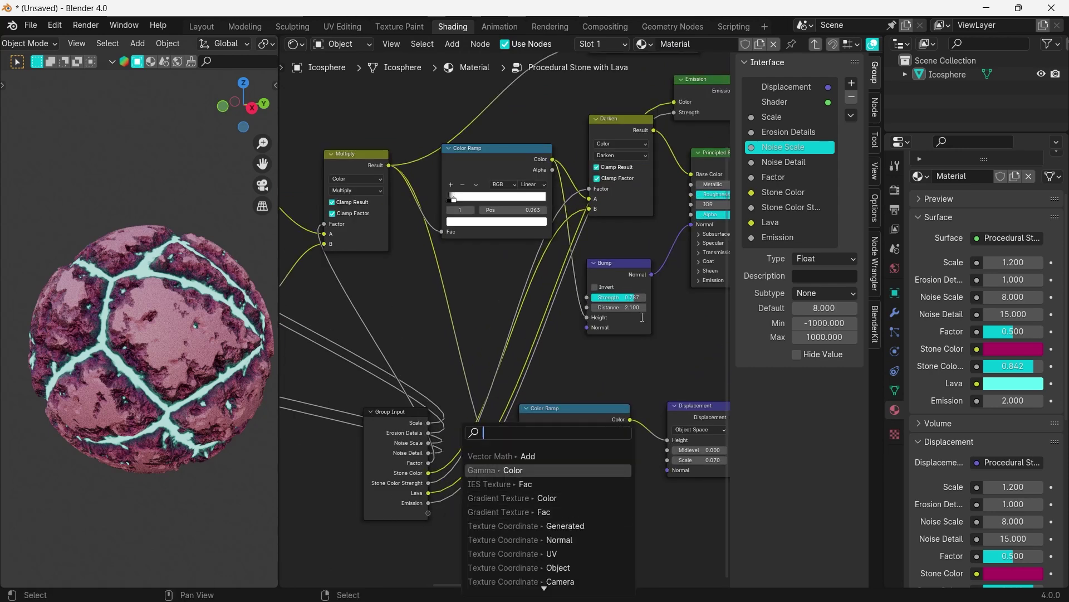
{"action": "left_click", "coordinate": [675, 358]}
{"action": "scroll", "coordinate": [666, 278], "scroll_direction": "up", "scroll_amount": 1}
- Expose Principled BSDF Roughness (0.500) and Metallic (0.000) as group inputs, then exit the group
{"action": "middle_click_drag", "start_coordinate": [666, 264], "coordinate": [609, 213]}
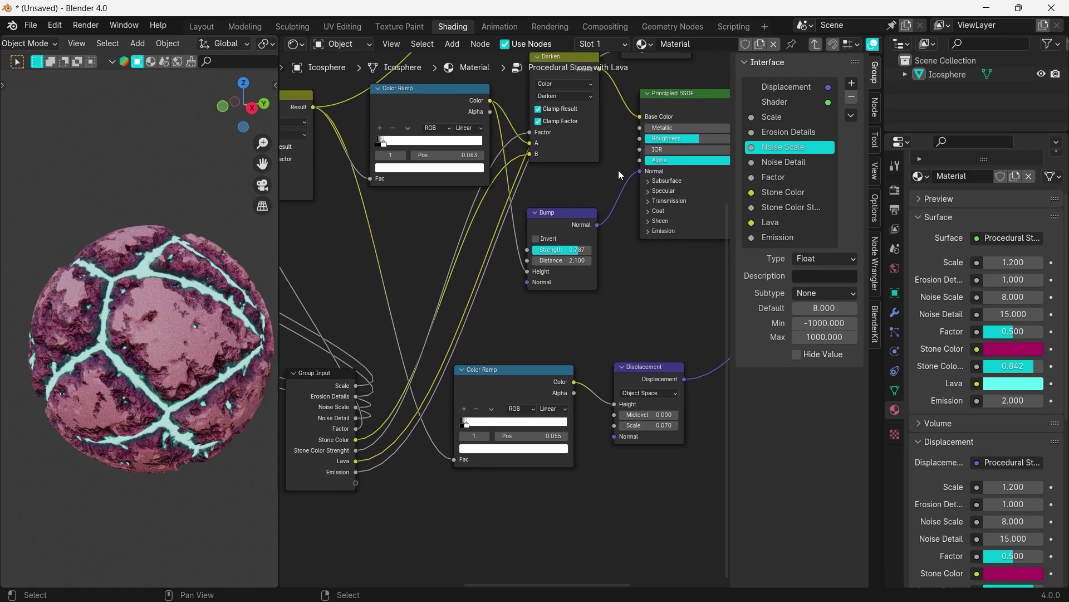
{"action": "left_click_drag", "start_coordinate": [646, 138], "coordinate": [727, 138]}
{"action": "key", "text": "ctrl+z"}
{"action": "left_click_drag", "start_coordinate": [640, 138], "coordinate": [356, 490]}
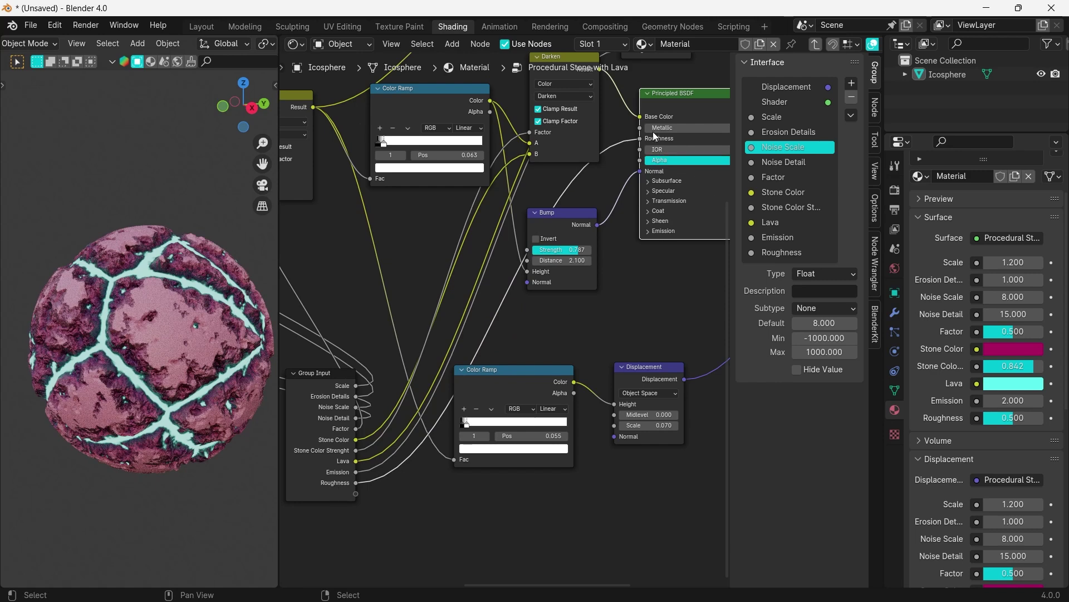
{"action": "left_click_drag", "start_coordinate": [640, 128], "coordinate": [356, 494]}
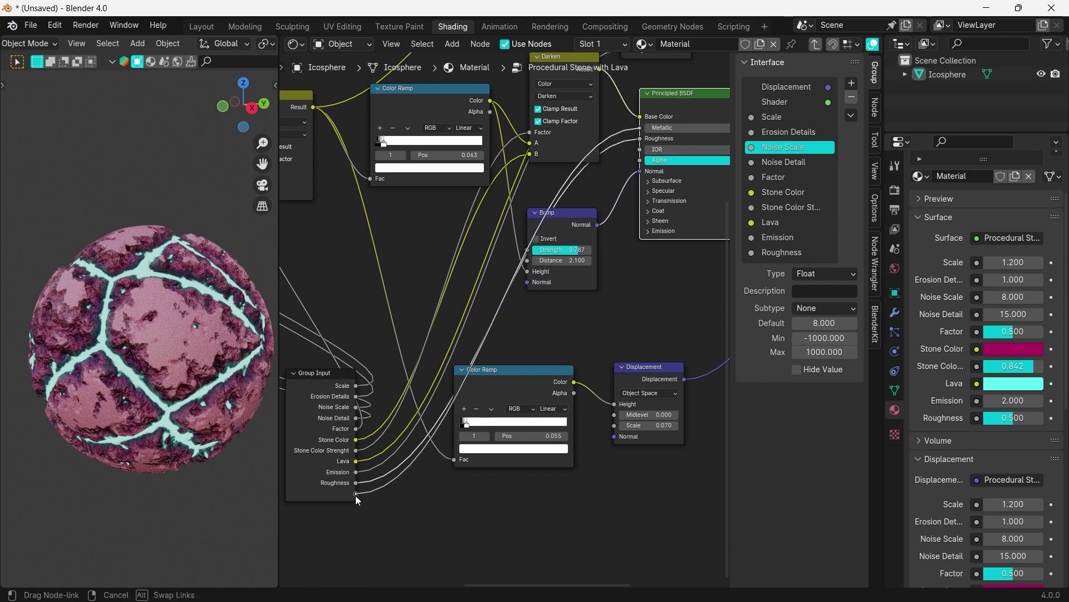
{"action": "key", "text": "Tab"}
{"action": "scroll", "coordinate": [506, 460], "scroll_direction": "up", "scroll_amount": 4}
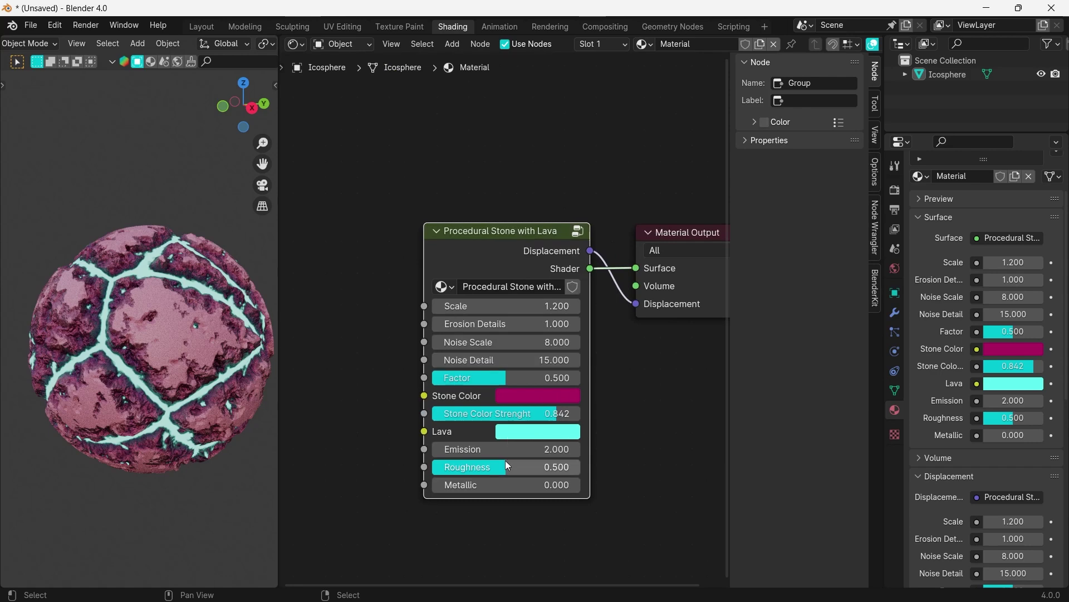
{"action": "left_click_drag", "start_coordinate": [486, 345], "coordinate": [720, 379]}
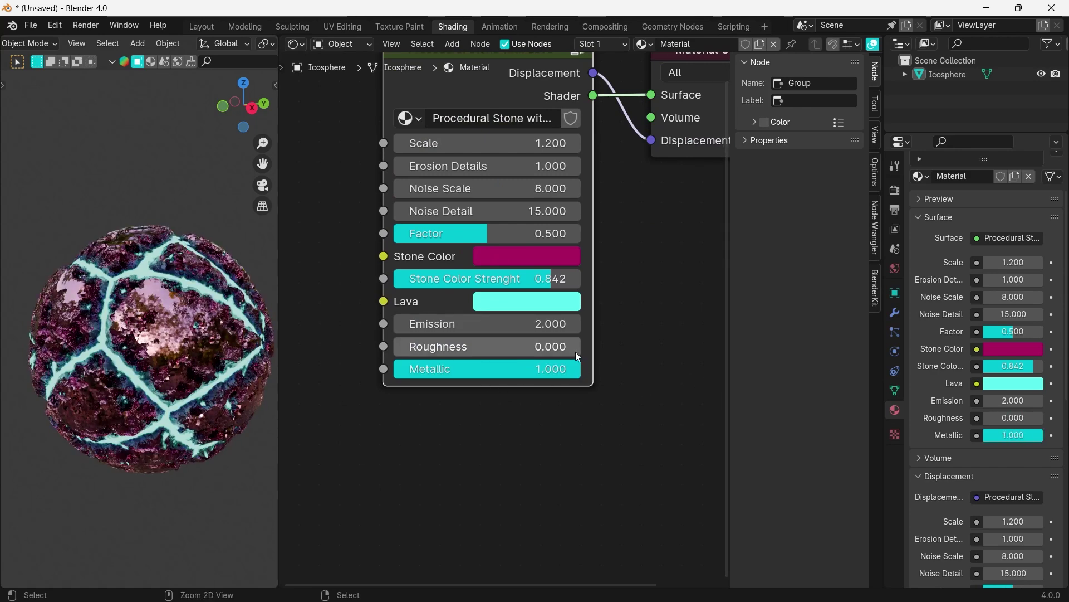
{"action": "key", "text": "ctrl+z"}
{"action": "key", "text": "ctrl+z"}
{"action": "key", "text": "ctrl+z"}
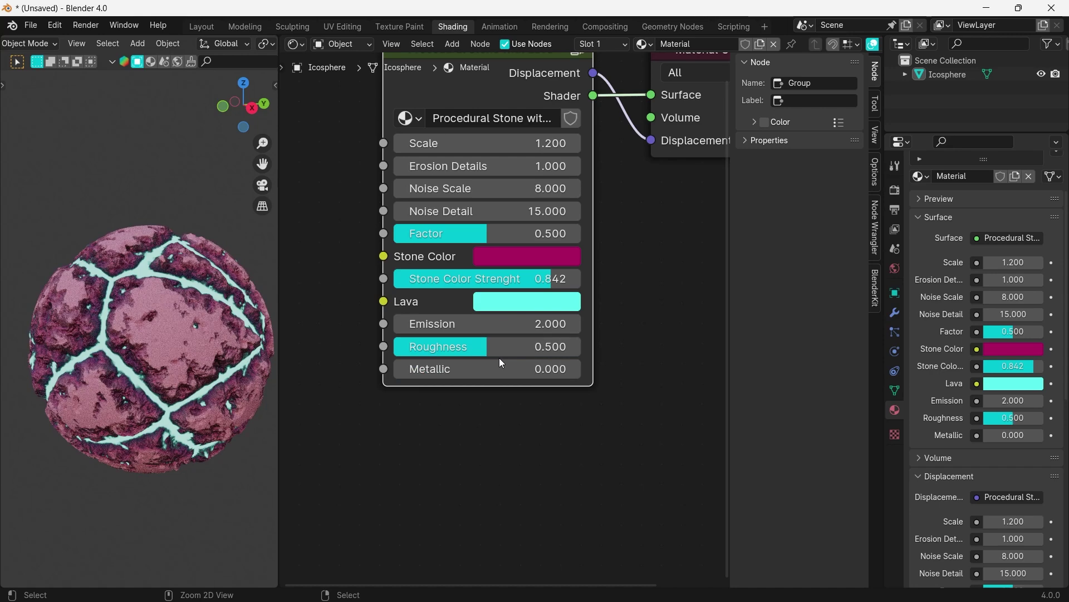
{"action": "scroll", "coordinate": [597, 279], "scroll_direction": "down", "scroll_amount": 1}
{"action": "scroll", "coordinate": [597, 279], "scroll_direction": "down", "scroll_amount": 2}
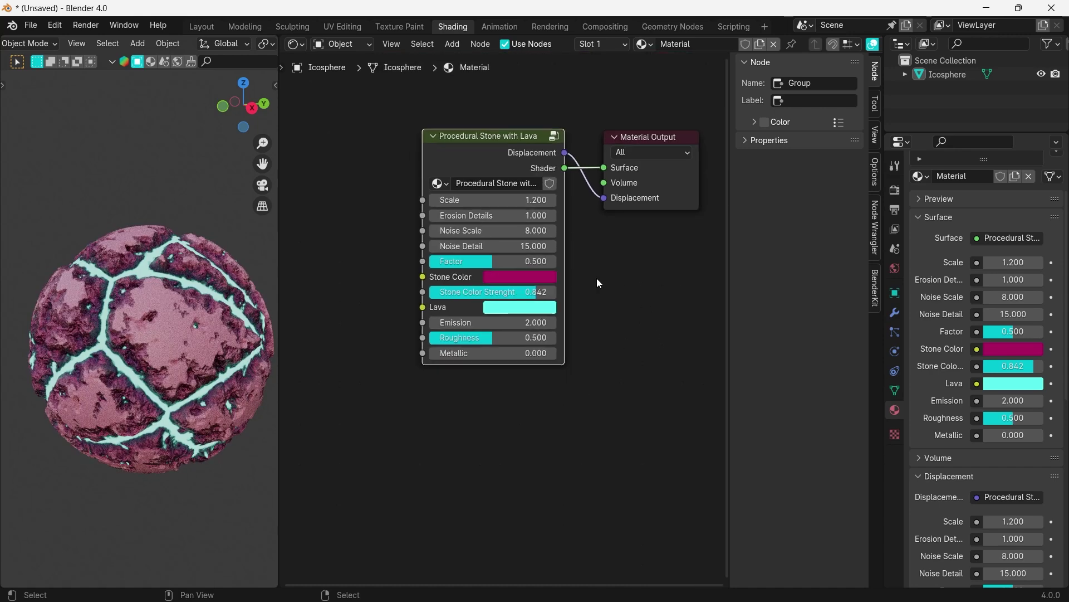